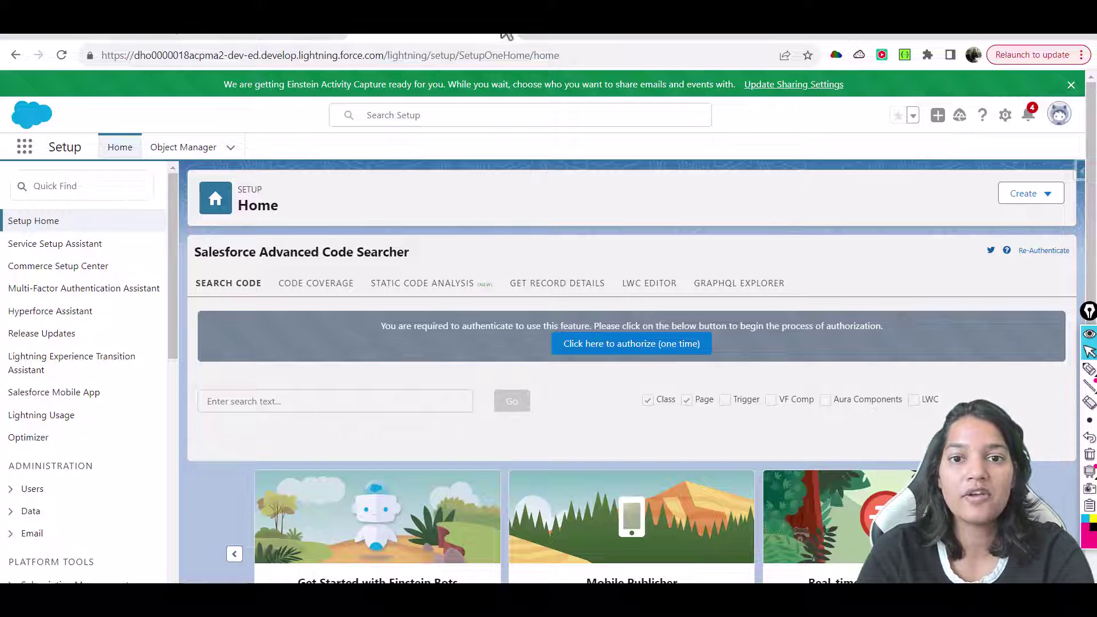
- Launch Google Calendar from the Google apps grid in a new tab and scroll its 4-day November view
click(532, 34)
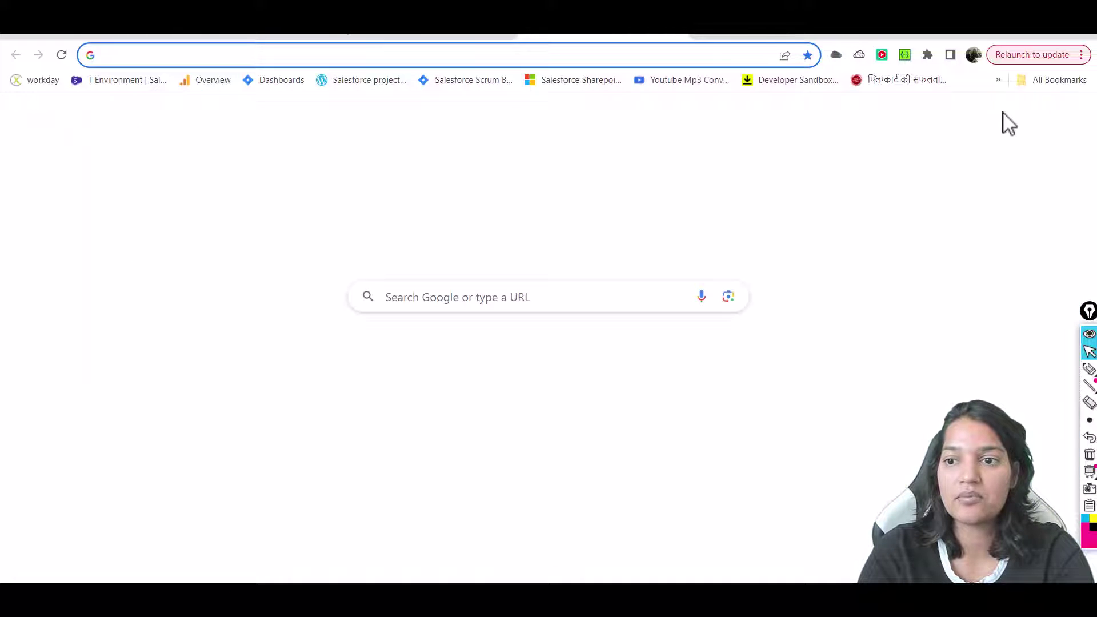
click(1040, 116)
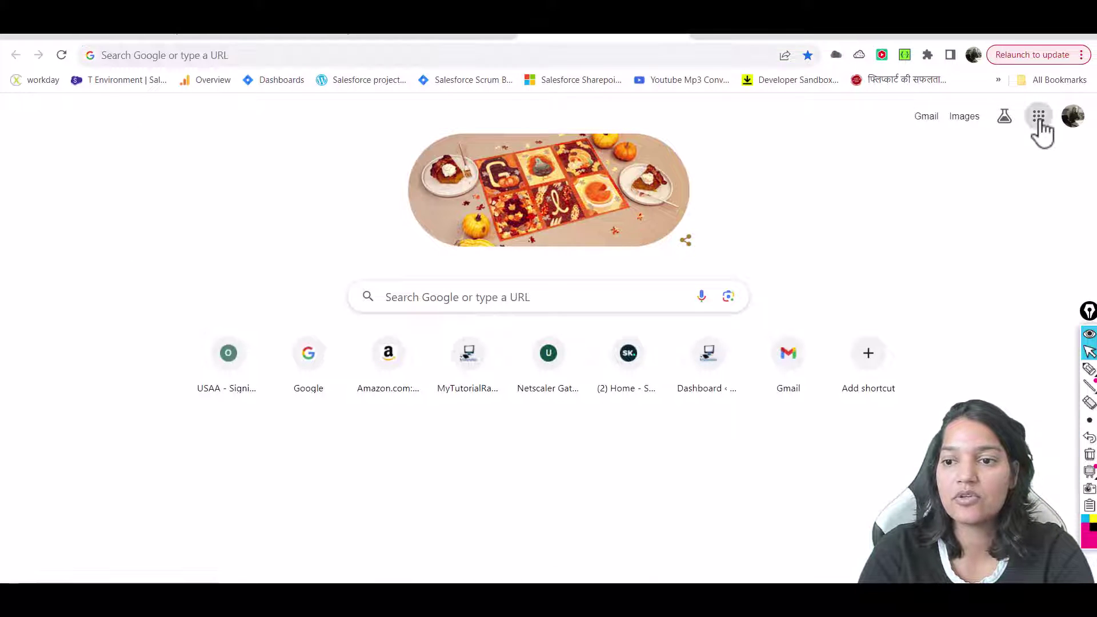
mouse_move(1082, 229)
mouse_down()
mouse_move(1073, 286)
mouse_move(1086, 246)
mouse_up()
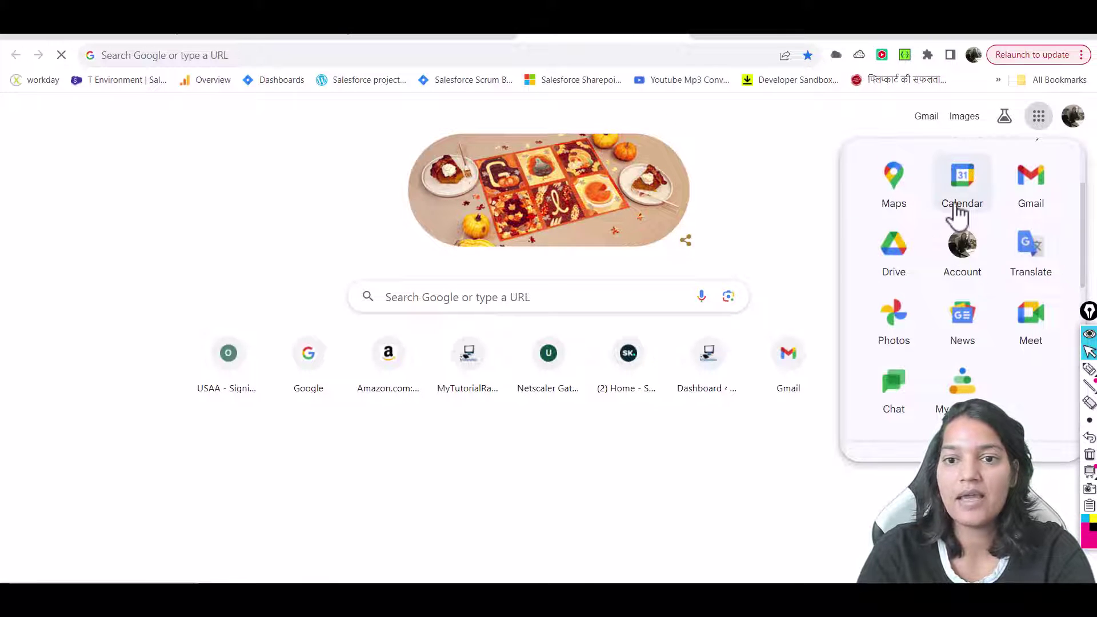
click(960, 208)
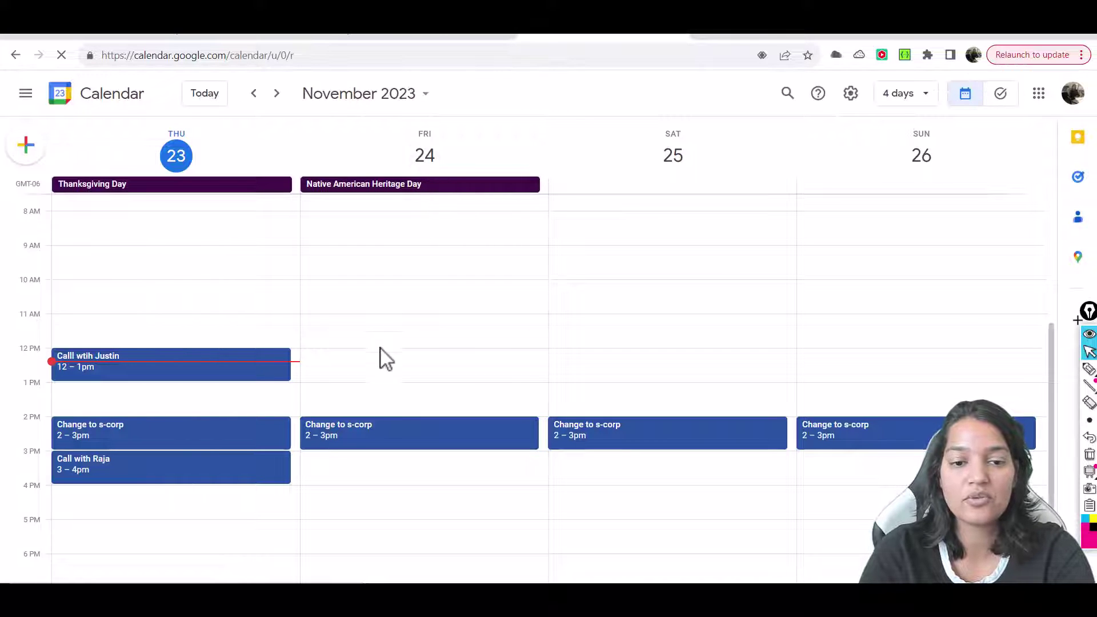
mouse_move(1060, 403)
mouse_down()
mouse_move(1061, 318)
mouse_move(1063, 417)
mouse_up()
scroll(1058, 407, down, 1)
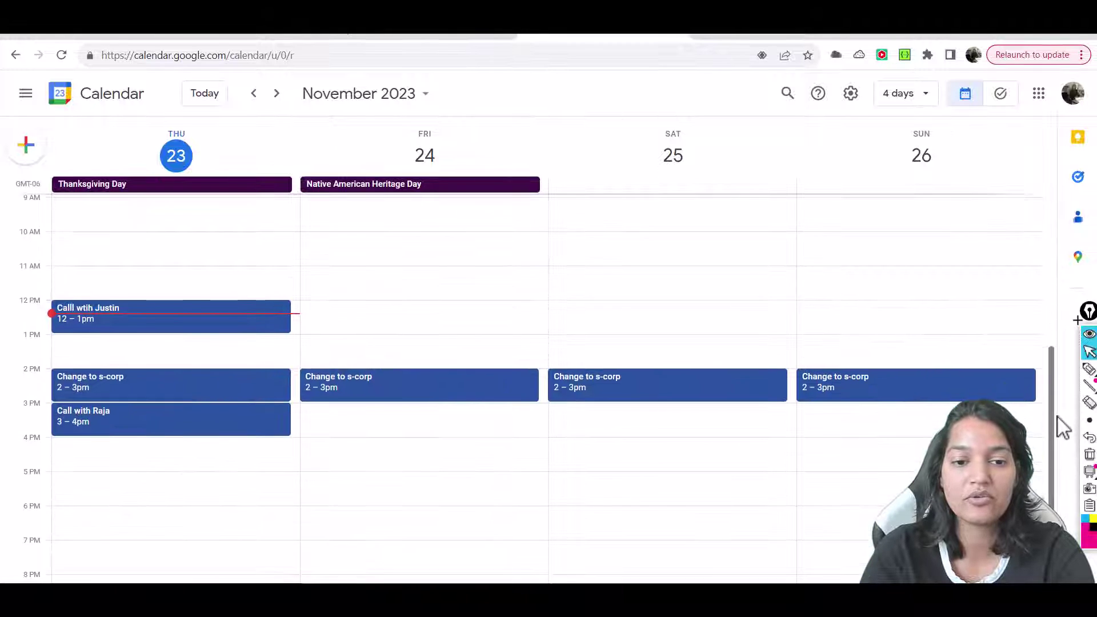
- Find and open the Salesforce Calendar through an App Launcher search for 'Cal'
click(423, 36)
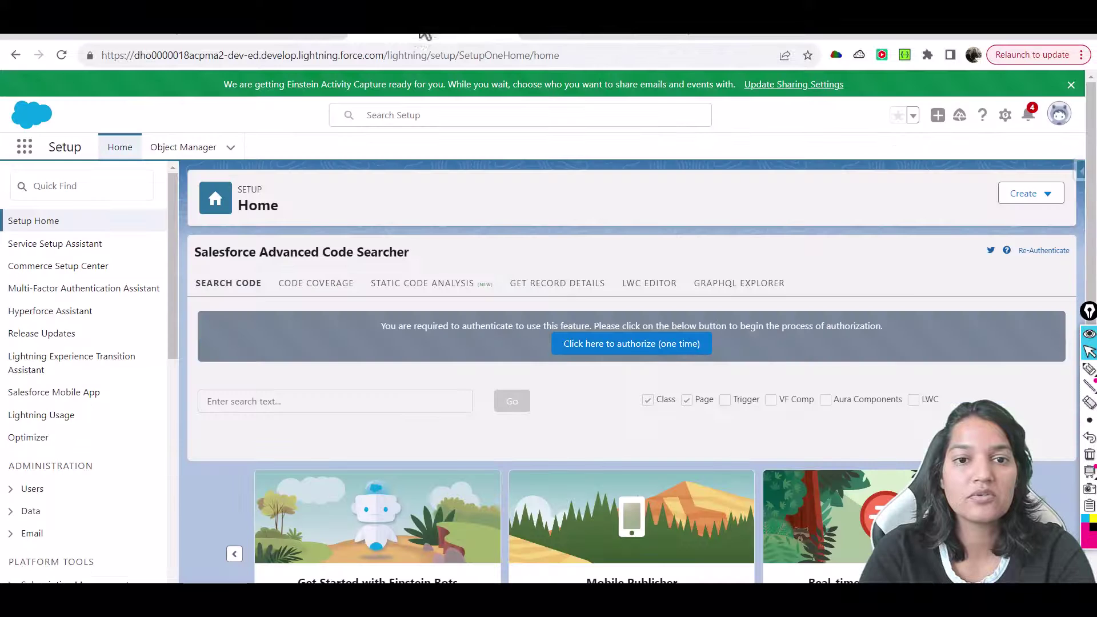
click(32, 144)
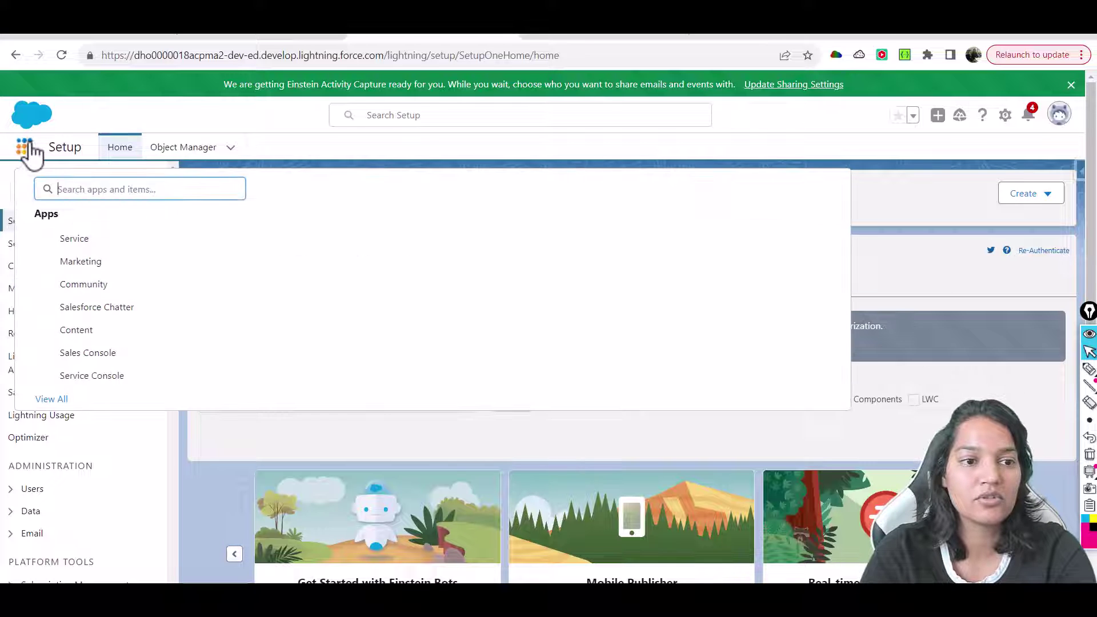
text(Cont)
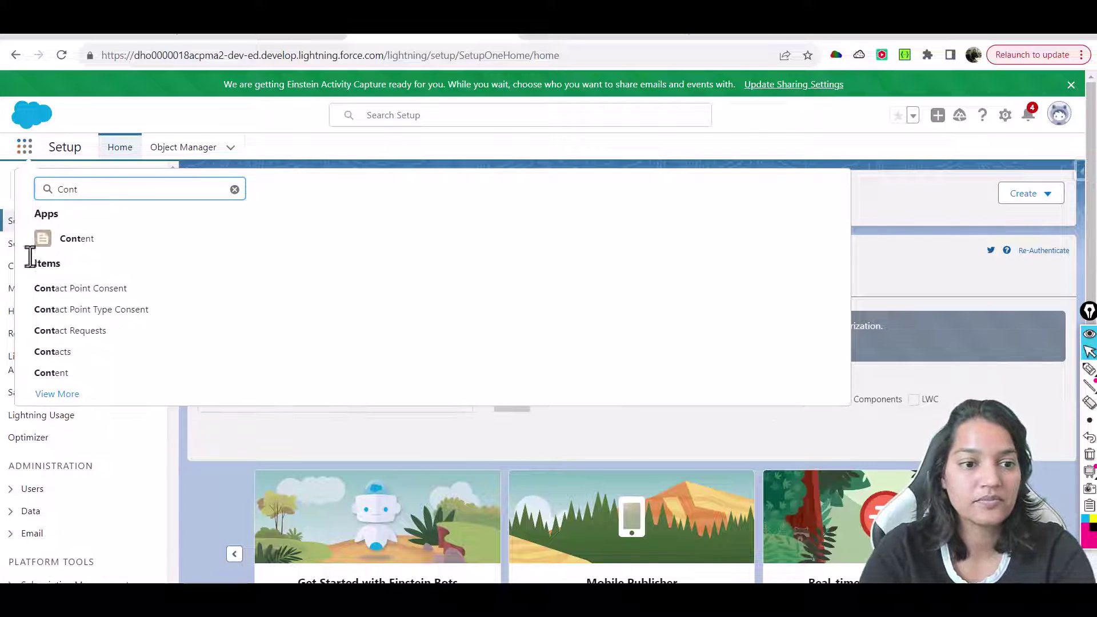
key(BackSpace)
key(BackSpace)
key(BackSpace)
text(al)
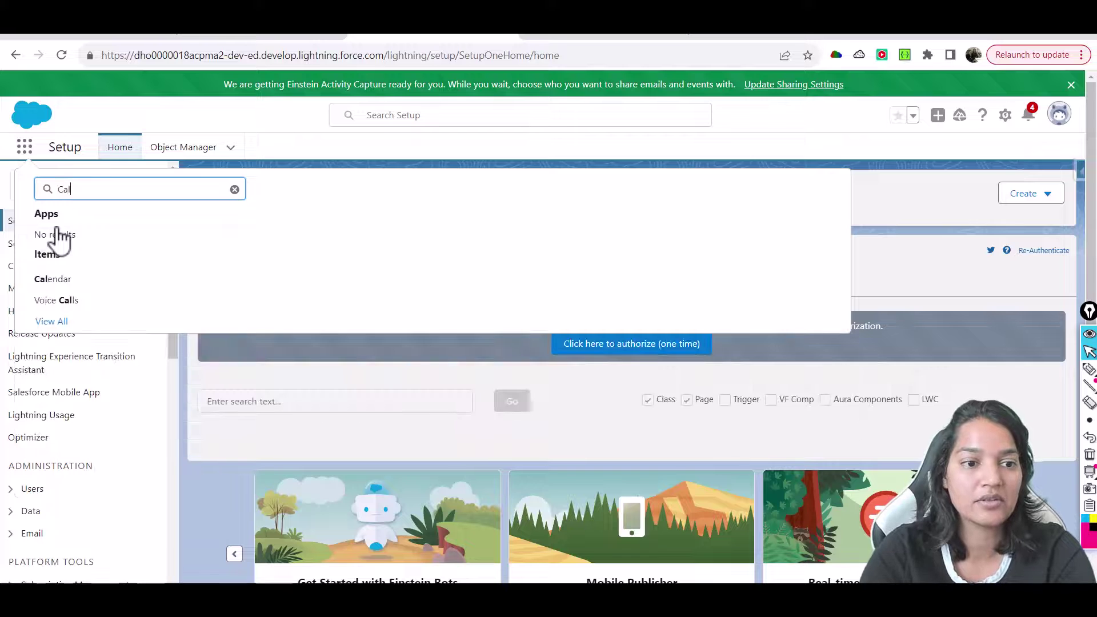
click(66, 281)
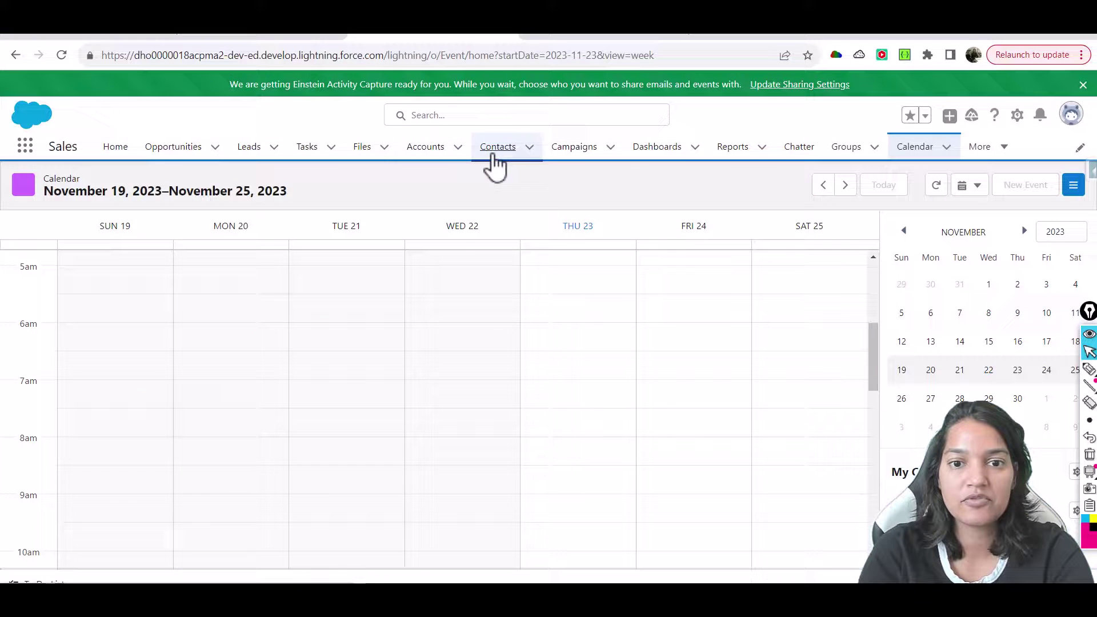
- Open Contacts in a new tab, pin All Contacts as the default list, and return to Calendar
right_click(495, 164)
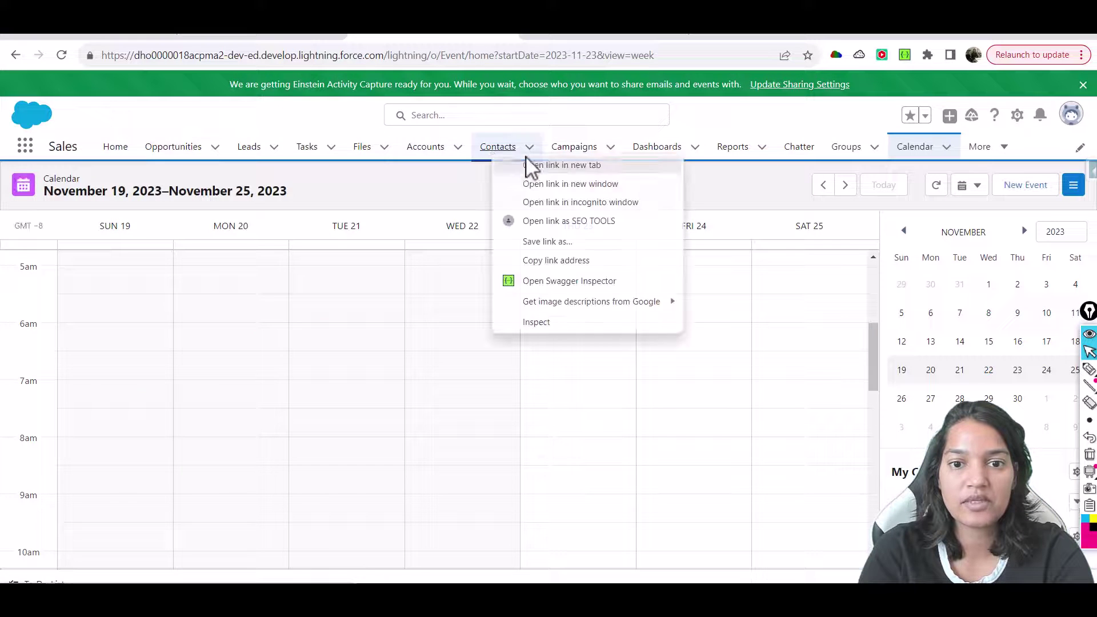
click(527, 164)
click(543, 35)
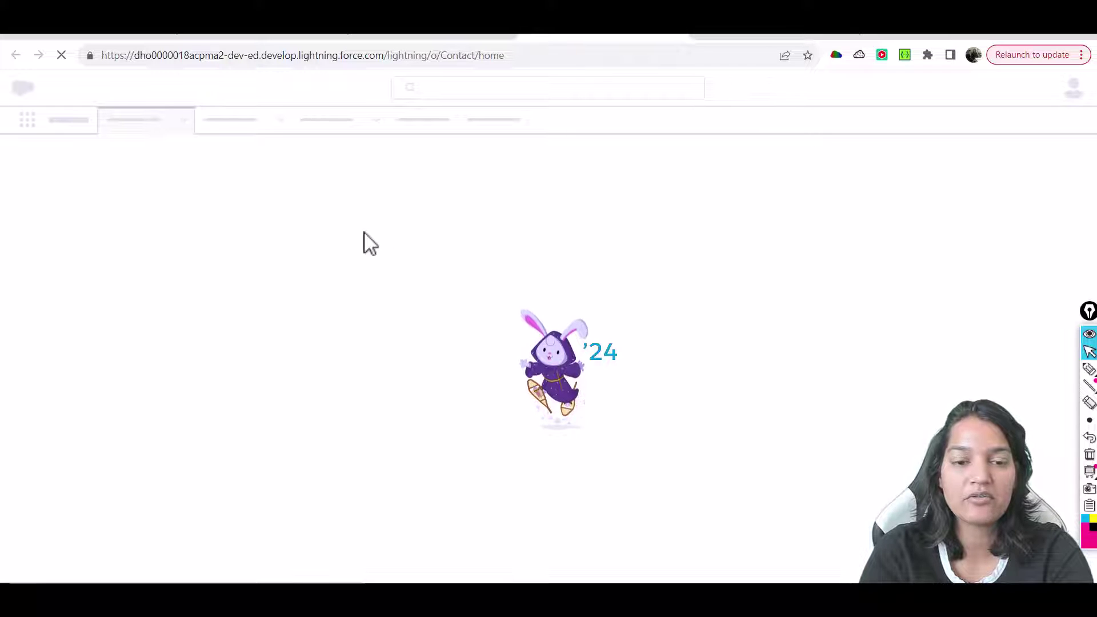
click(108, 199)
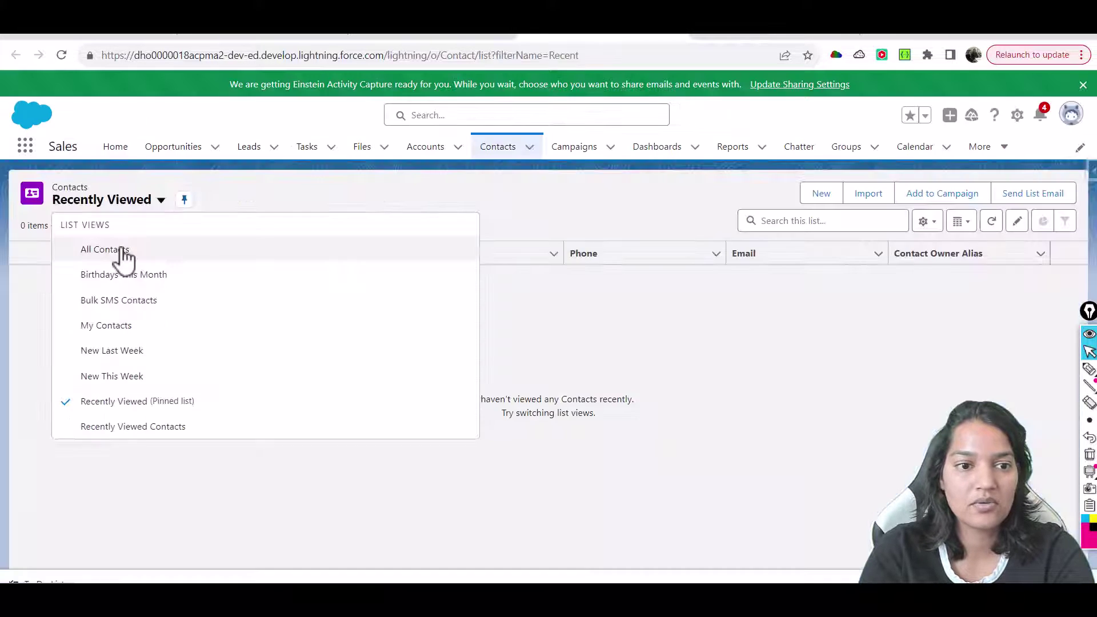
click(118, 252)
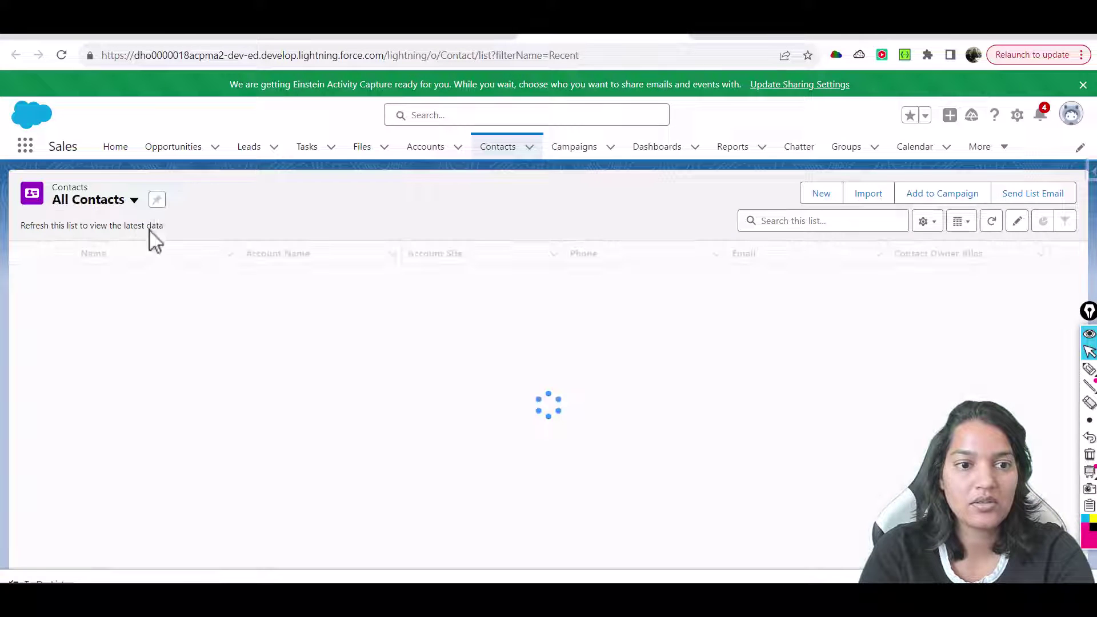
click(157, 201)
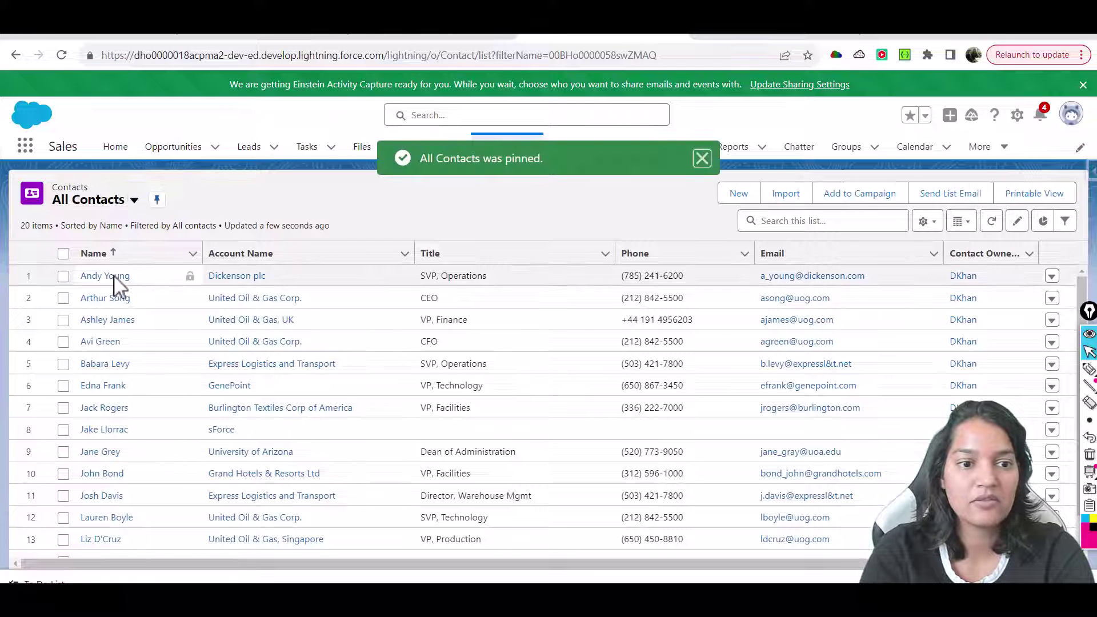
click(446, 36)
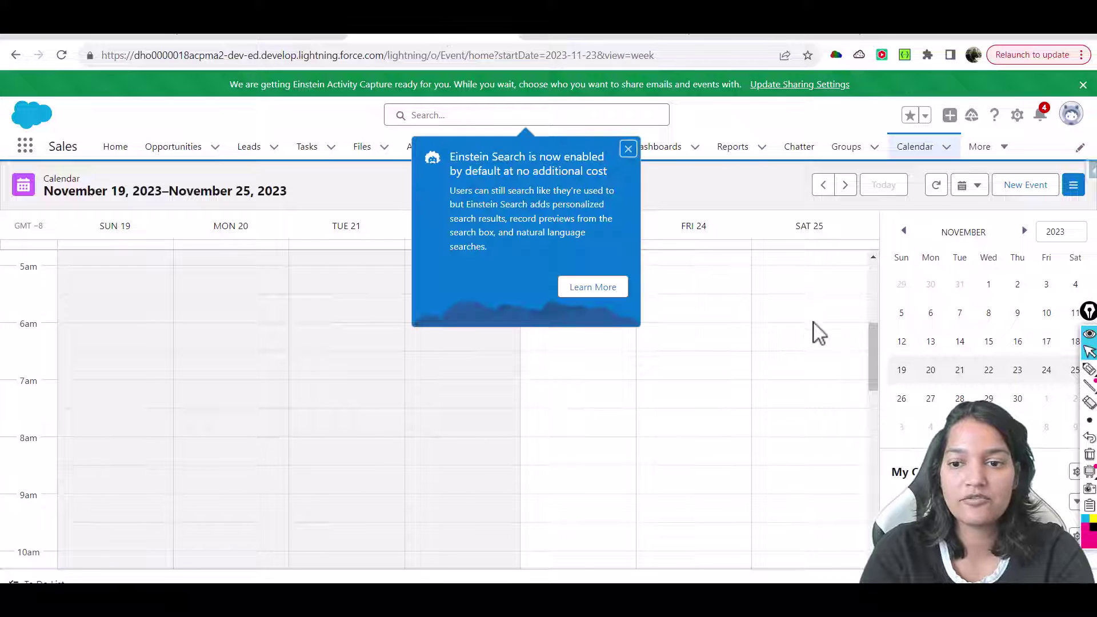
- Start a new event in the Friday, November 24 4:30am slot and attach the contact as its Name
drag(875, 370, 837, 350)
click(723, 369)
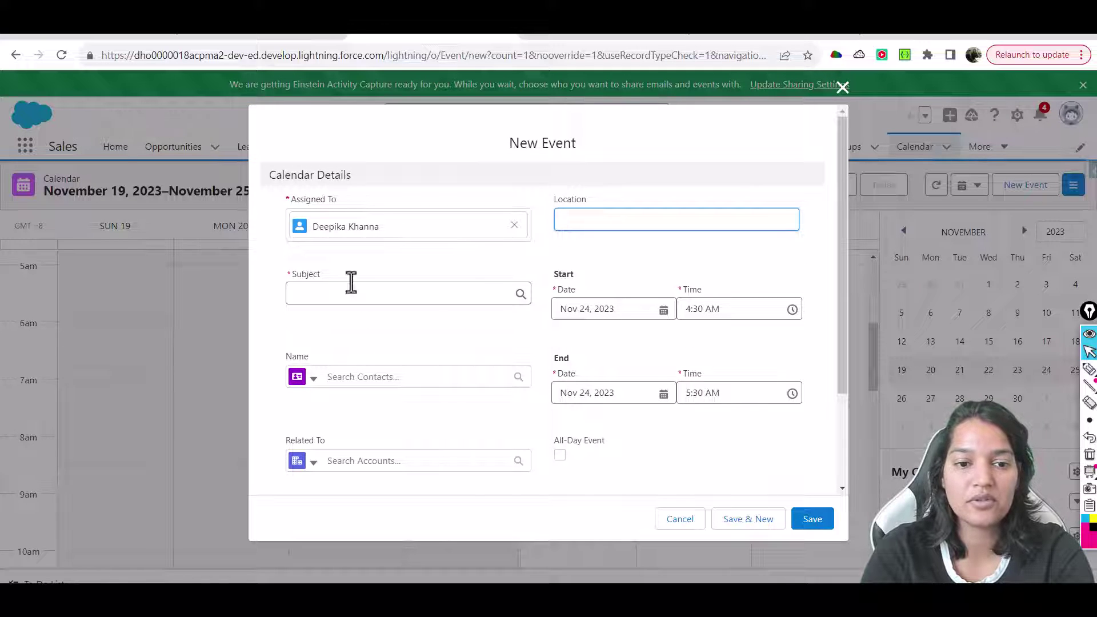
click(345, 382)
text(Andy Young)
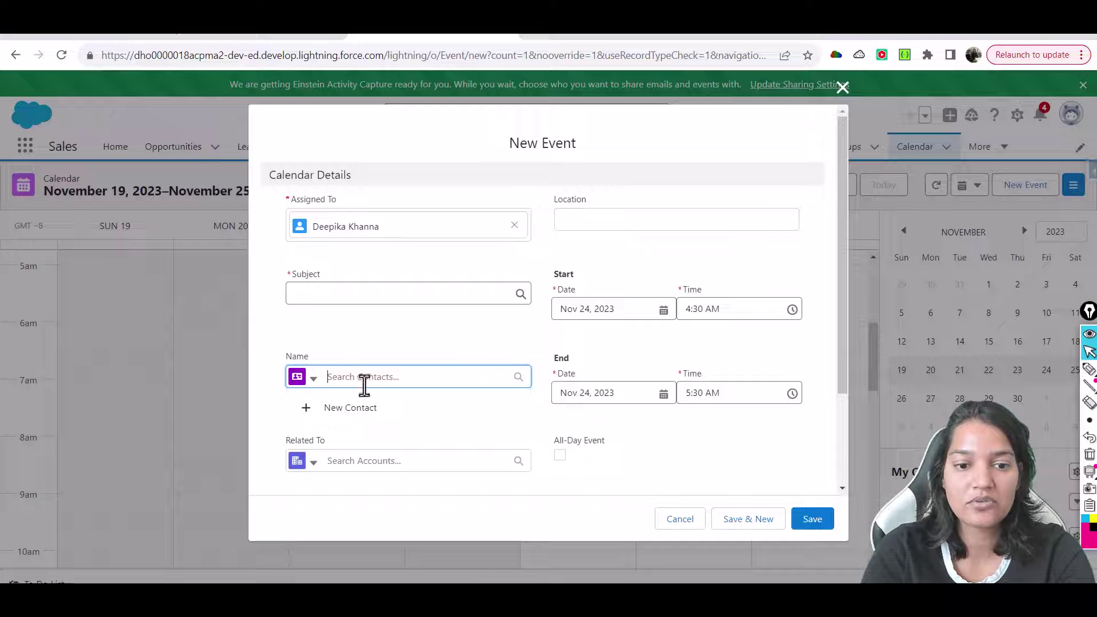
text(Andy Young)
click(356, 446)
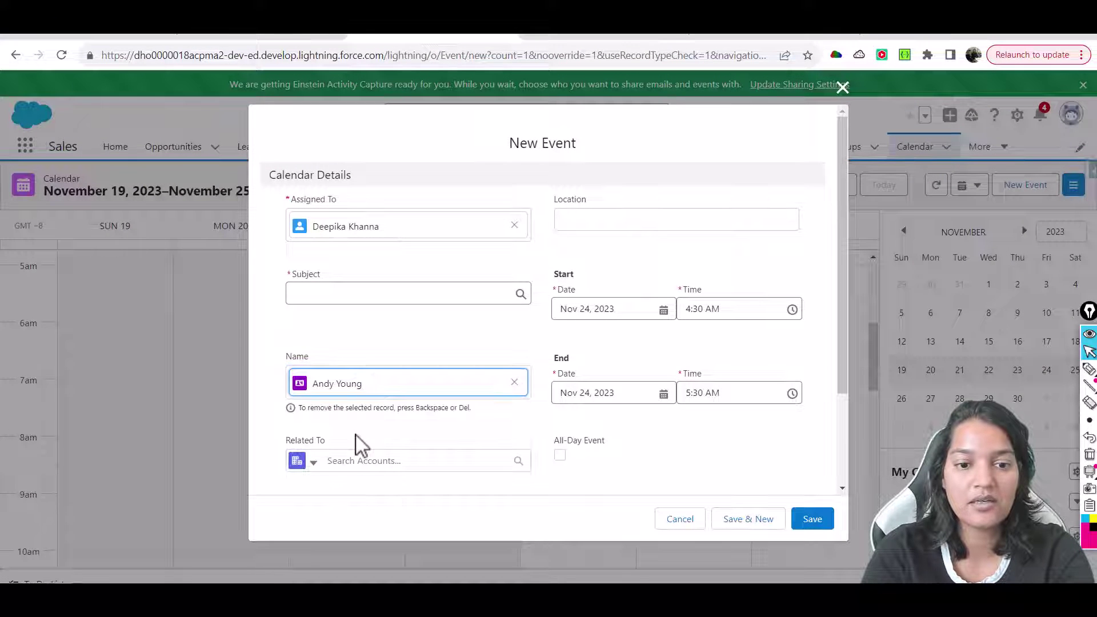
- Give the event the subject 'Meeting with Andy' and save it for Nov 24, 4:30–5:30am
click(337, 293)
text(Mee)
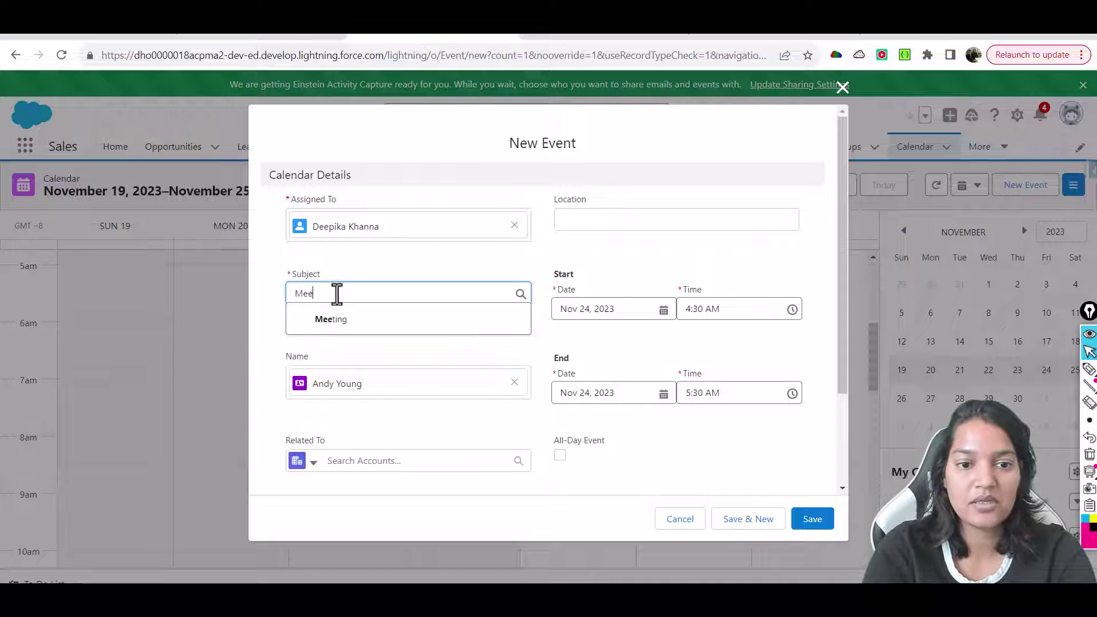
text(ting with An)
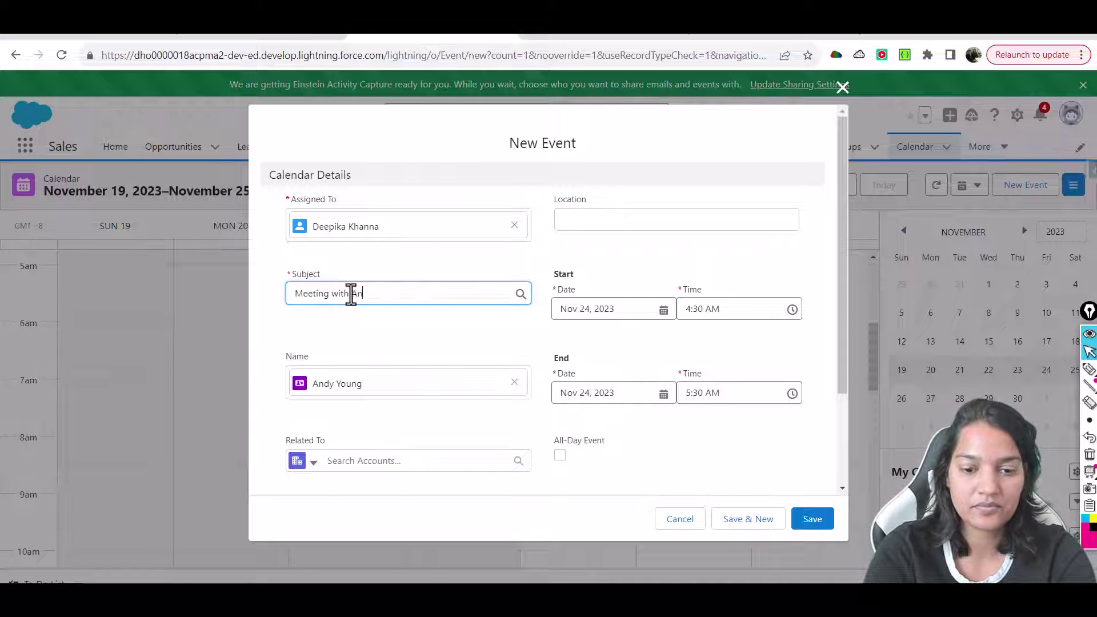
text(dy)
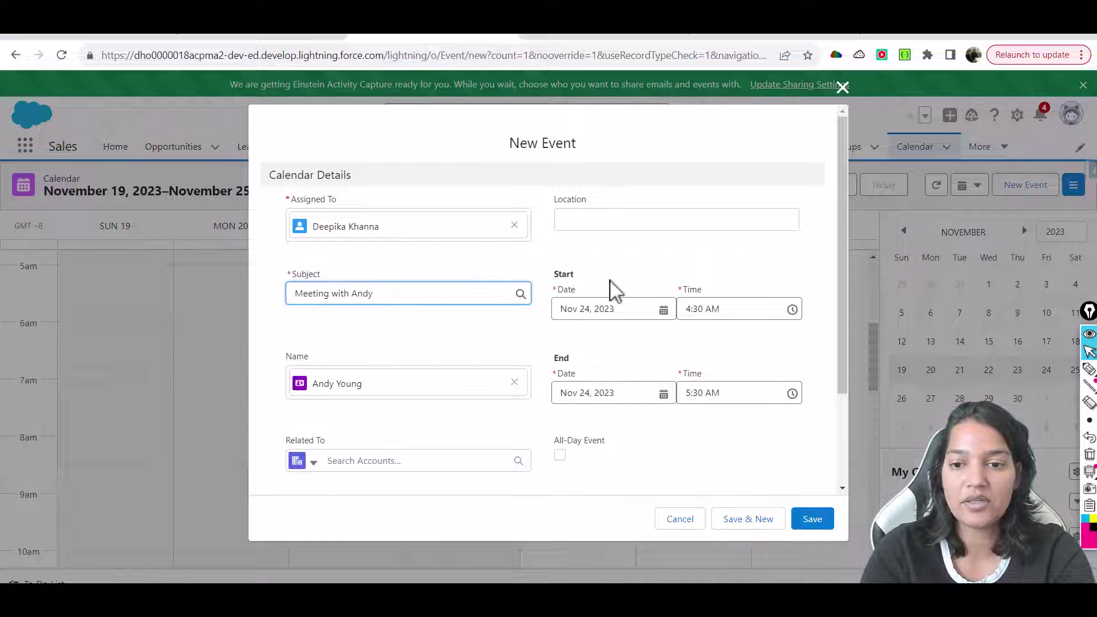
drag(843, 358, 843, 360)
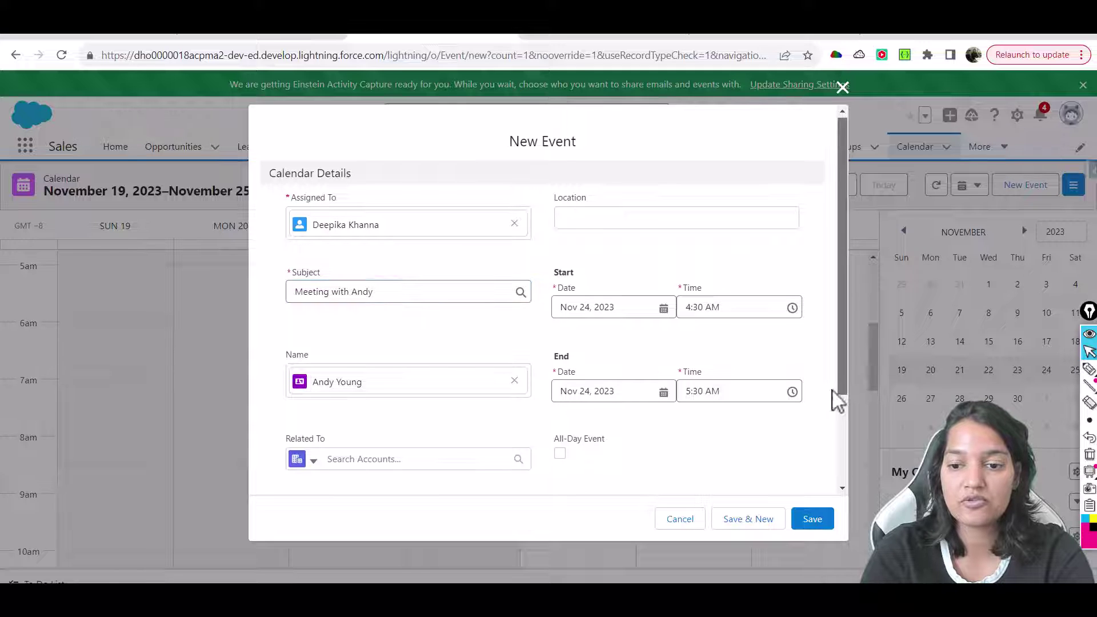
click(809, 519)
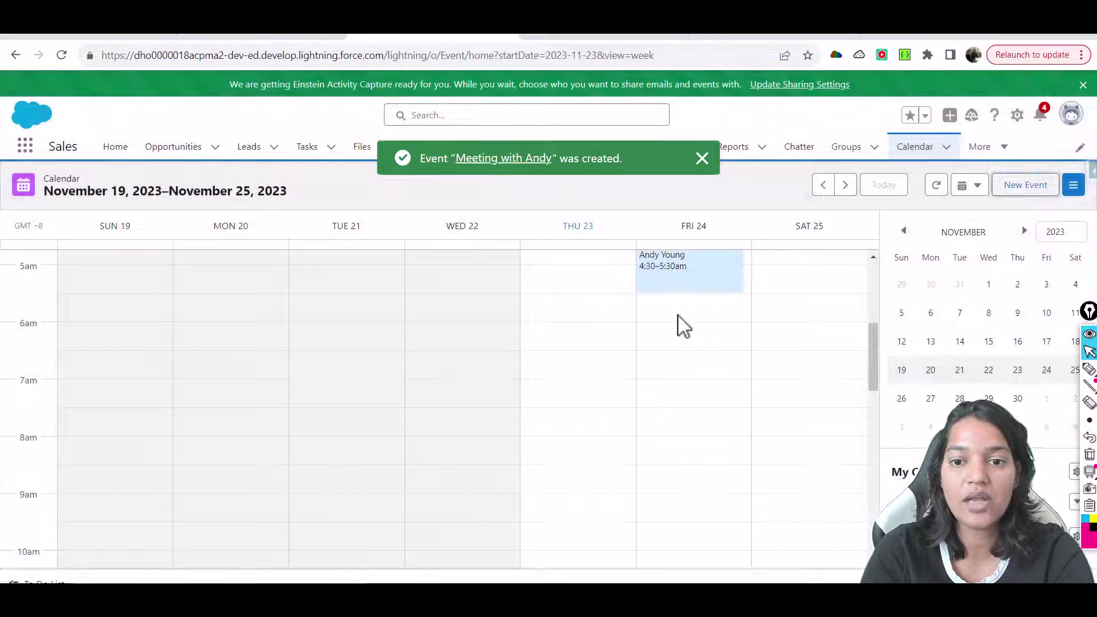
drag(876, 386, 882, 372)
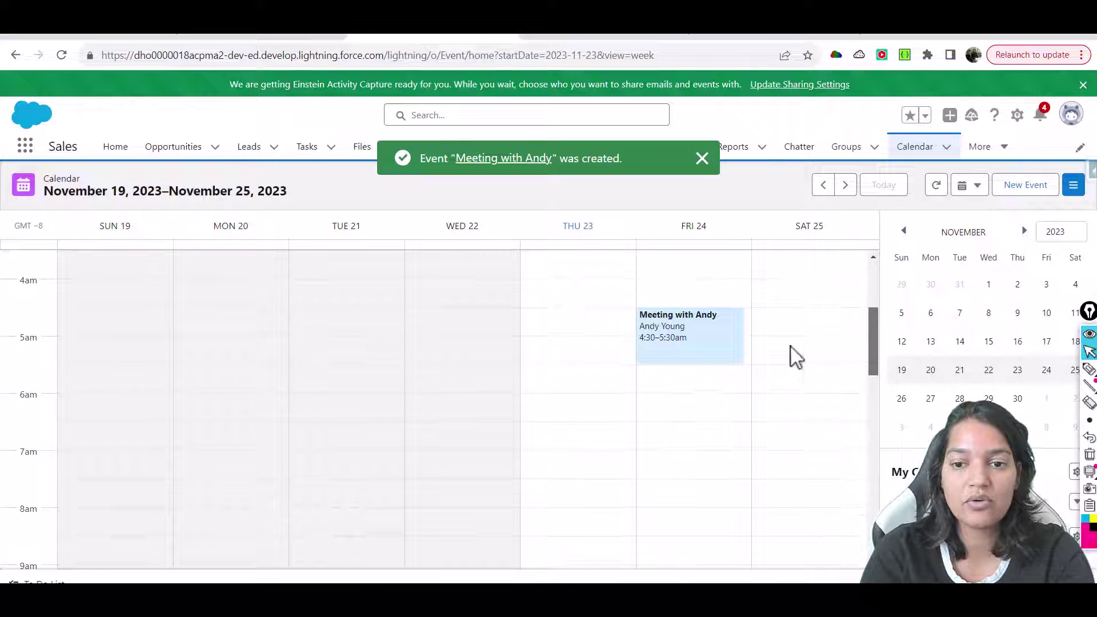
click(742, 38)
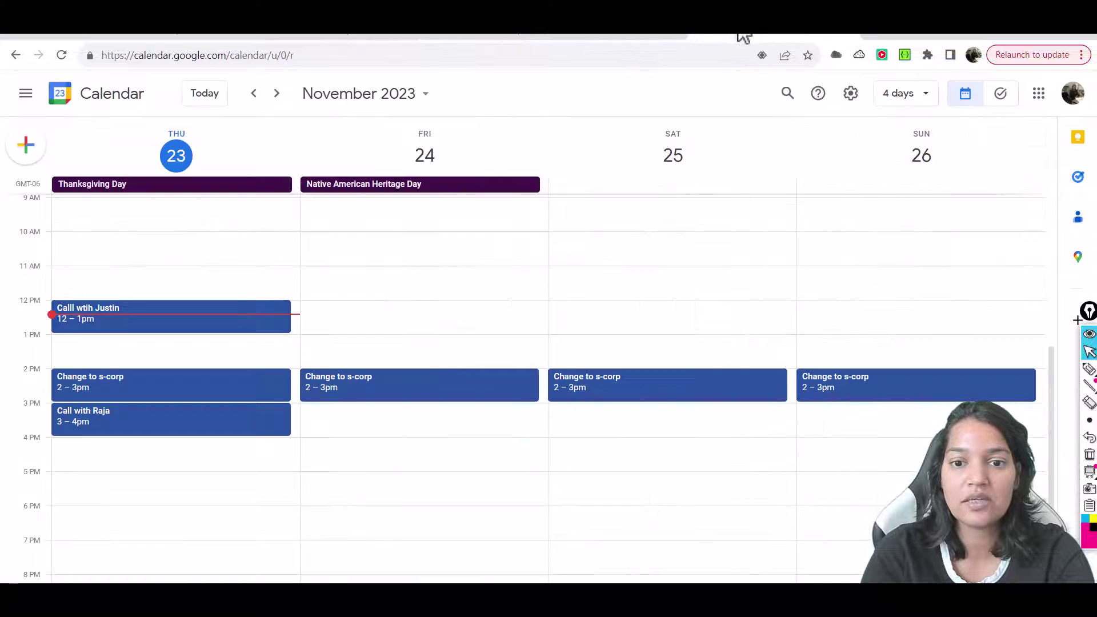
- Reload Google Calendar to look for the Andy meeting, then go back to the Salesforce calendar
click(589, 55)
key(Return)
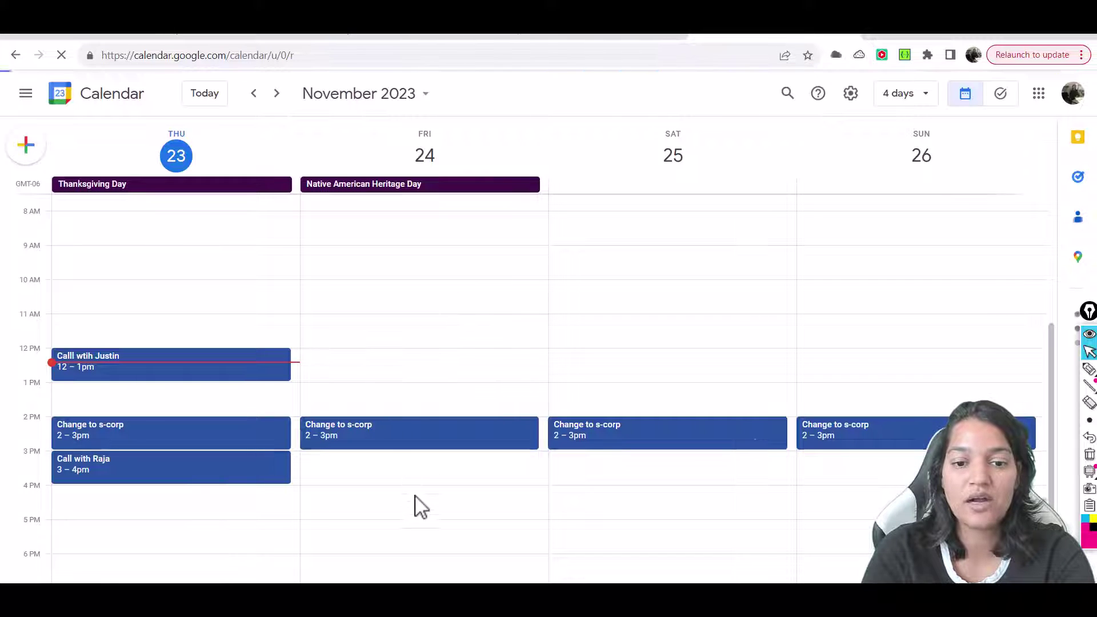
click(607, 59)
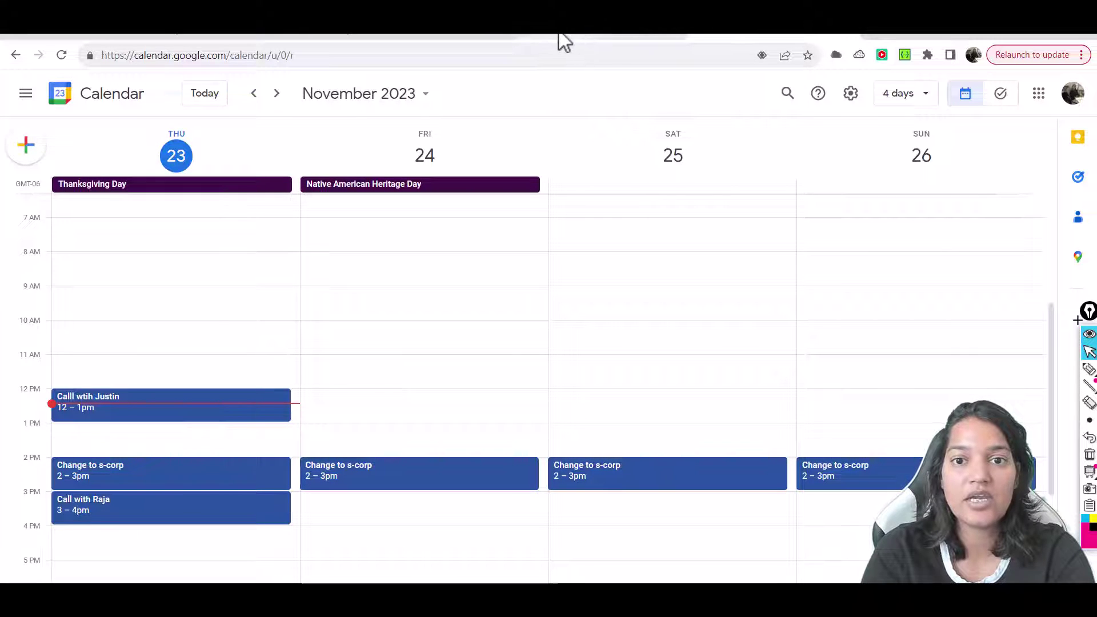
click(400, 35)
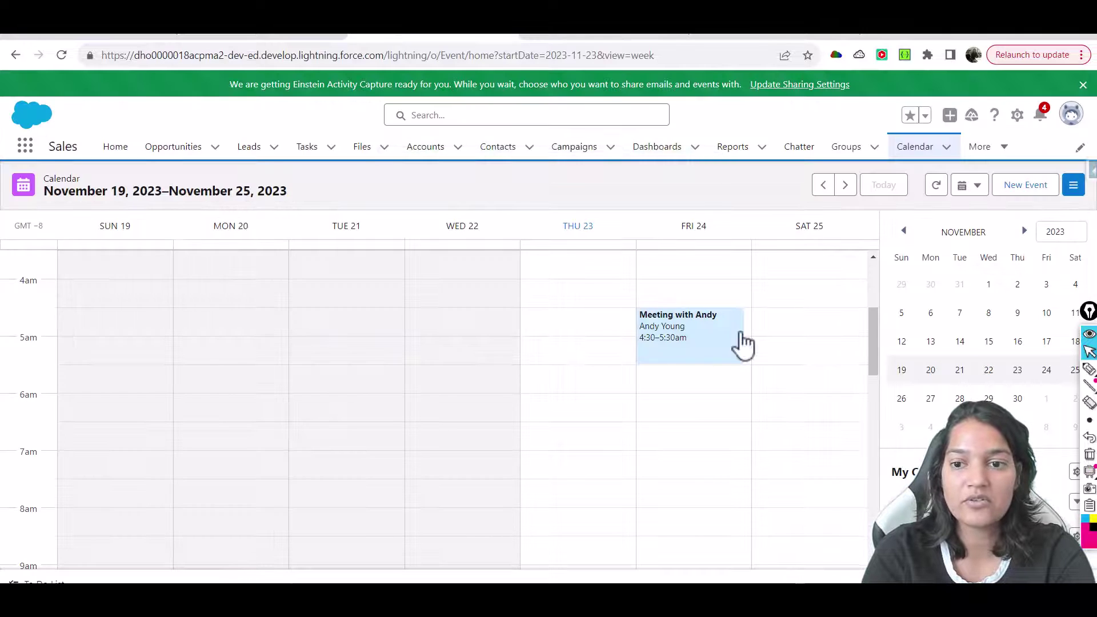
- Start a Friday 5:30am event and link the contact copied from the All Contacts list
click(703, 388)
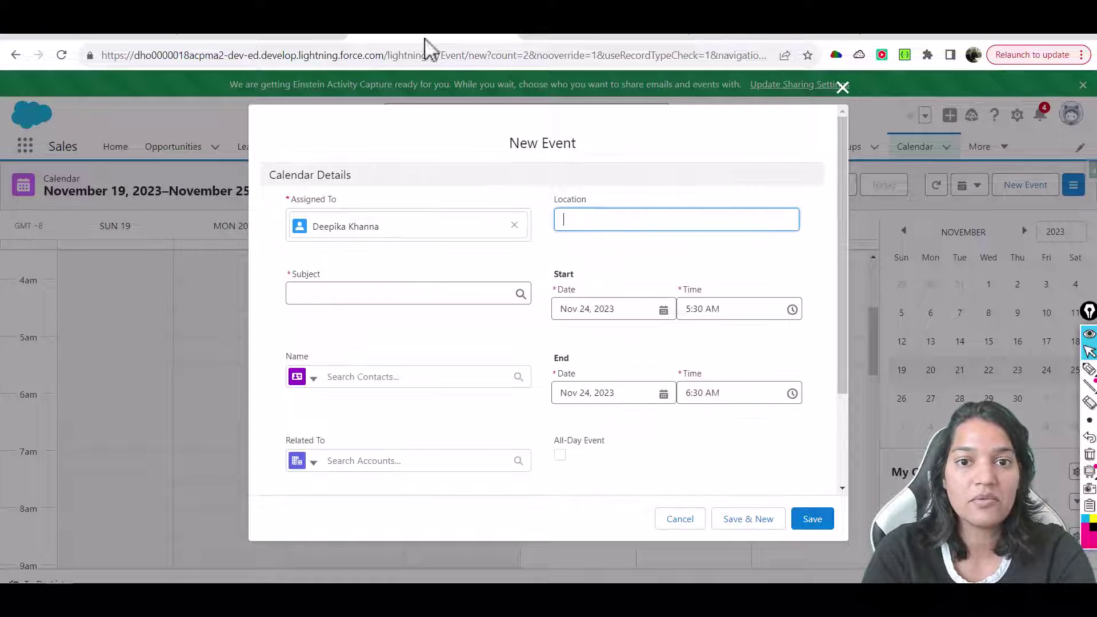
click(587, 36)
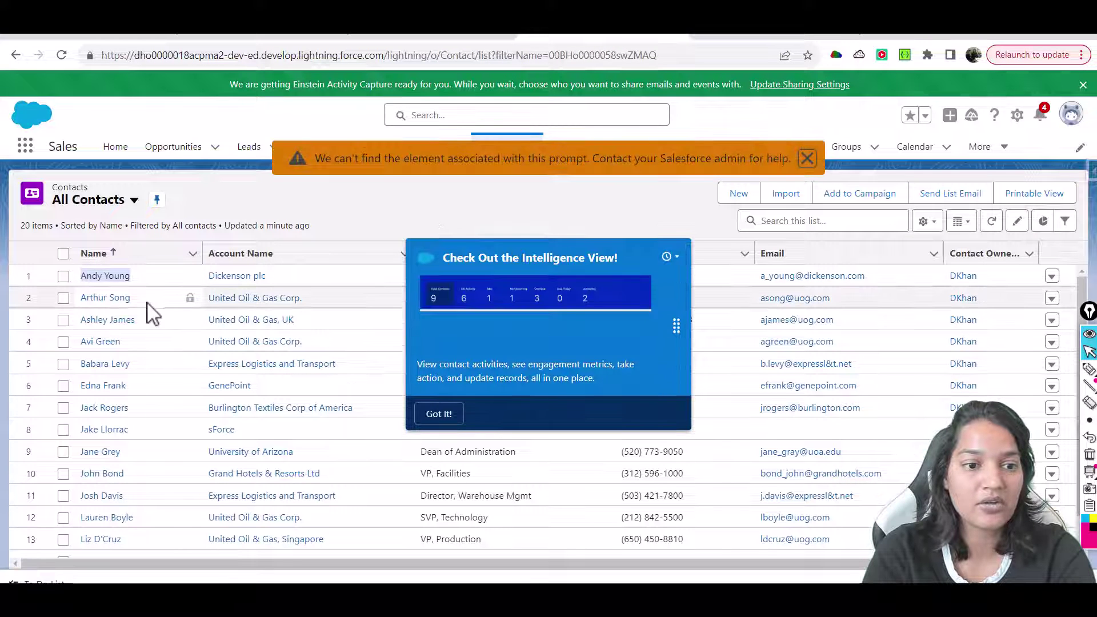
click(86, 297)
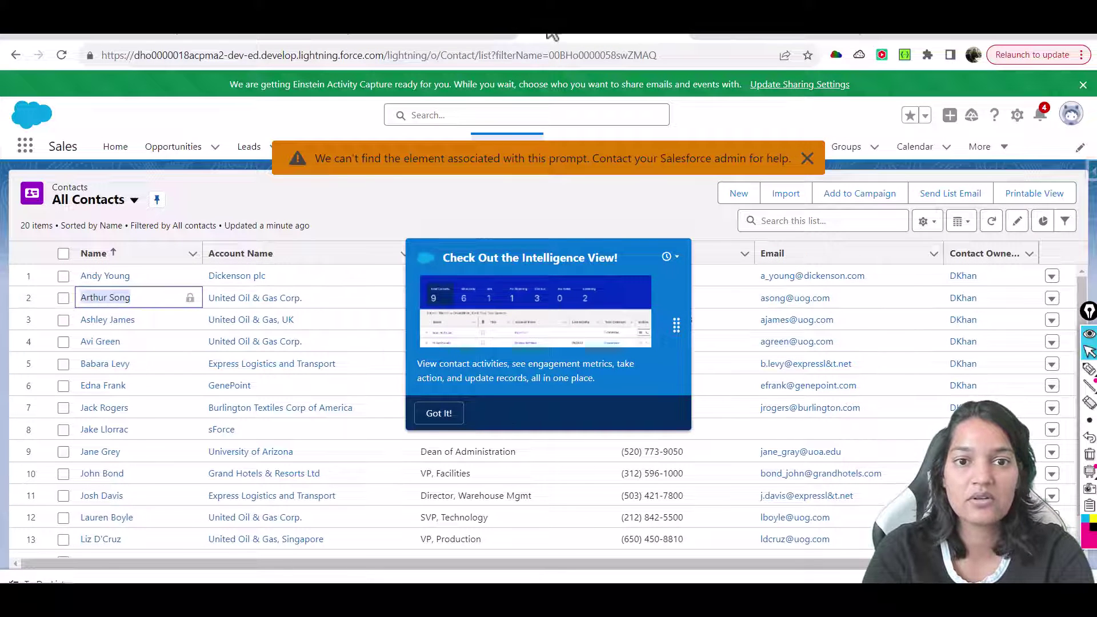
click(468, 36)
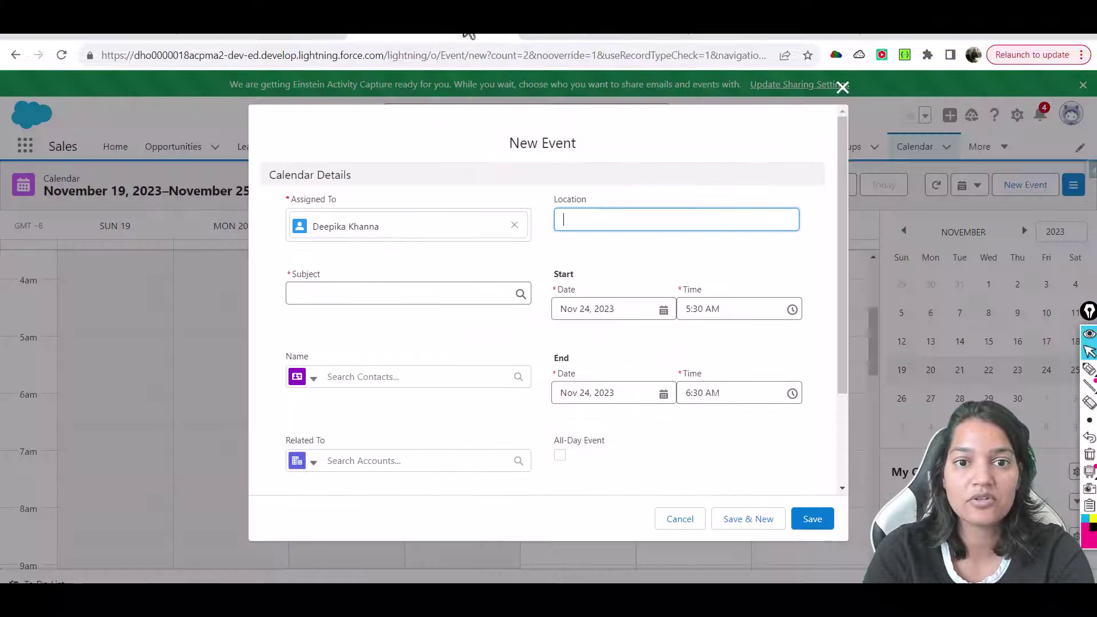
click(373, 377)
text(Arthur Song)
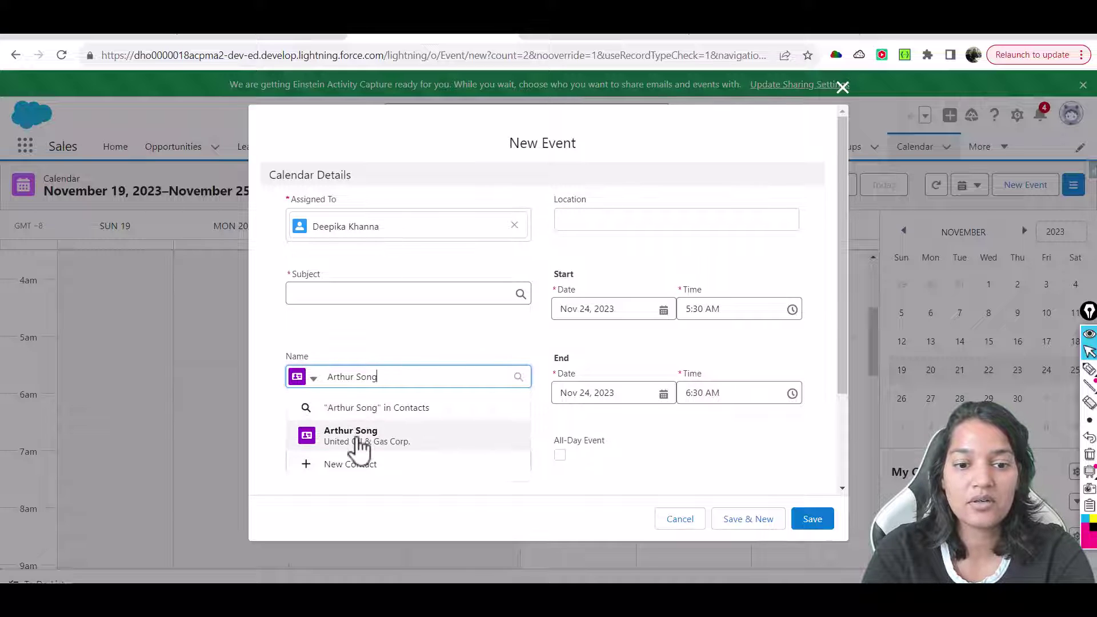
click(350, 436)
- Set the subject 'Meeting with Arthur Happy Hour', move the start date to November 25, and save
click(347, 298)
text(Meet)
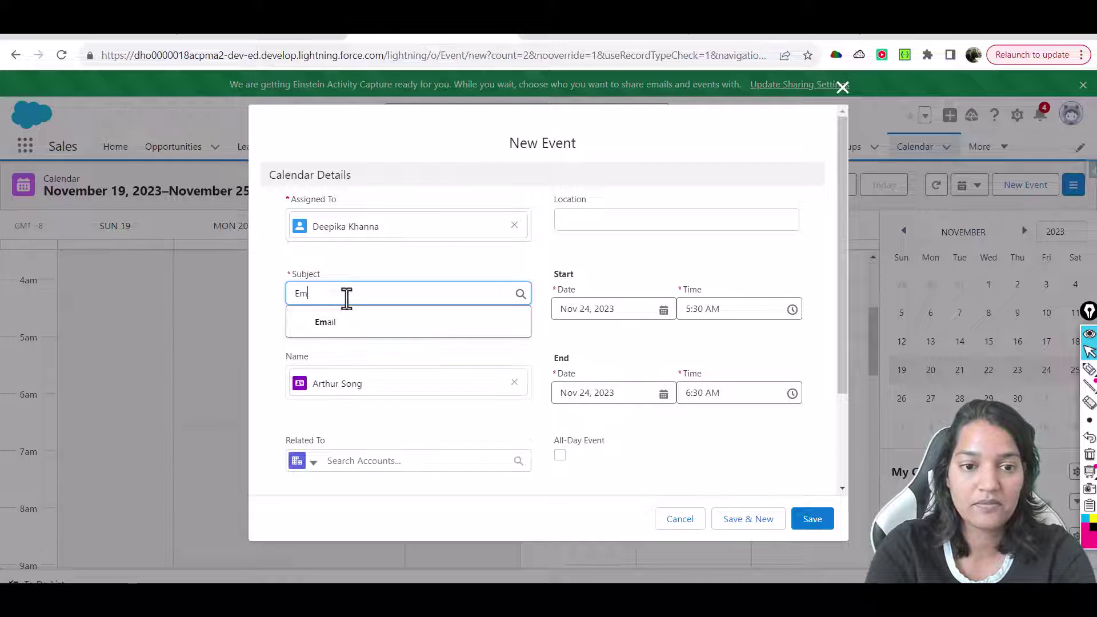
text(ing wit)
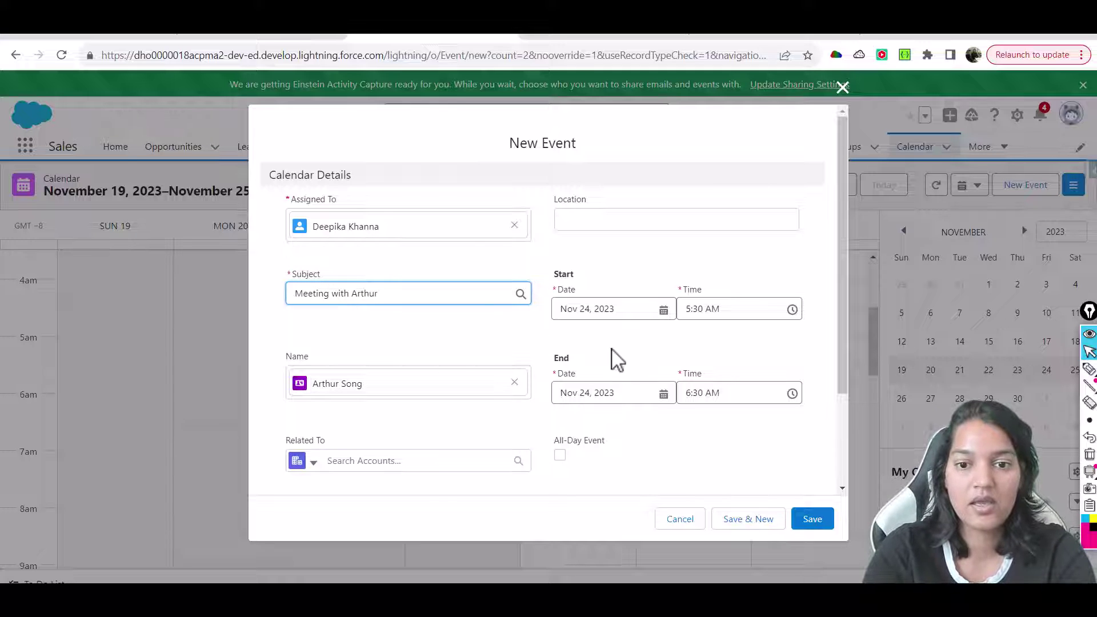
text(h Arthur)
click(663, 308)
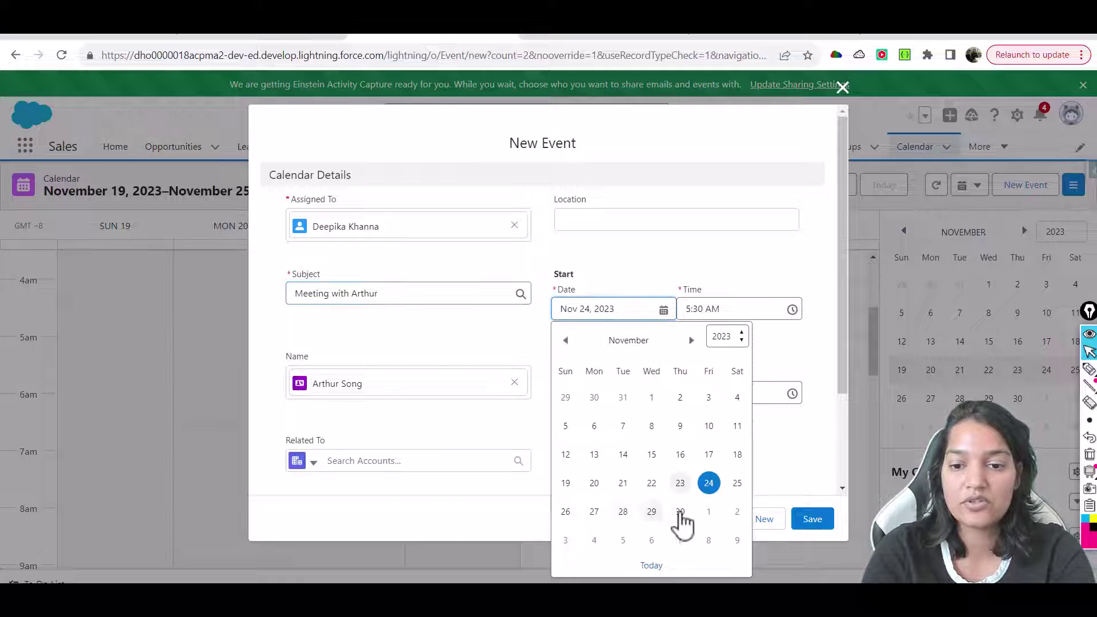
click(737, 483)
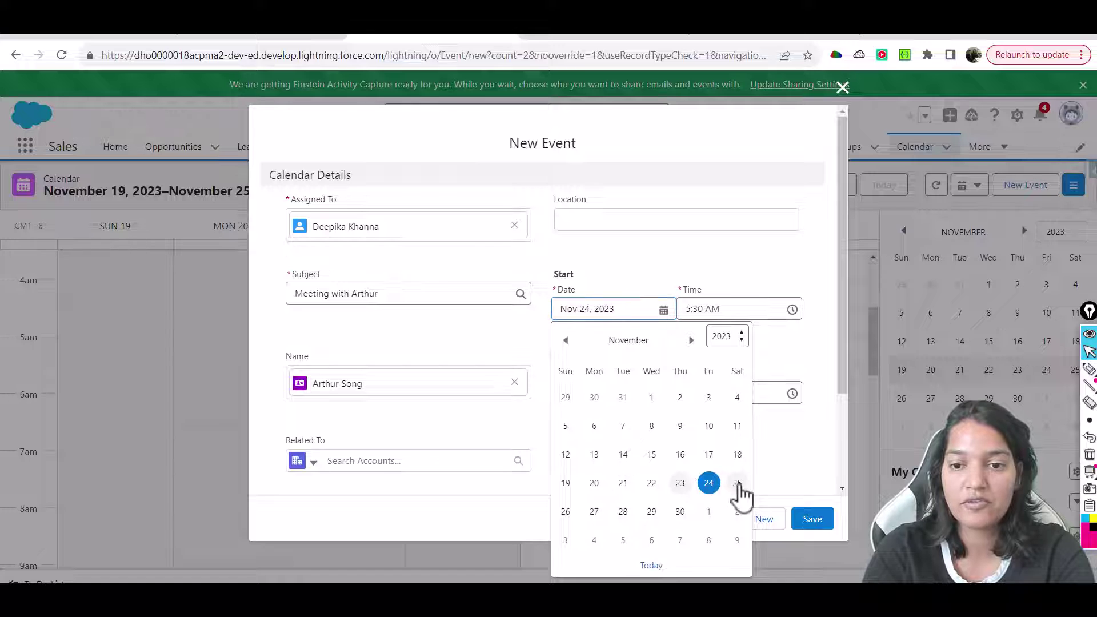
click(418, 289)
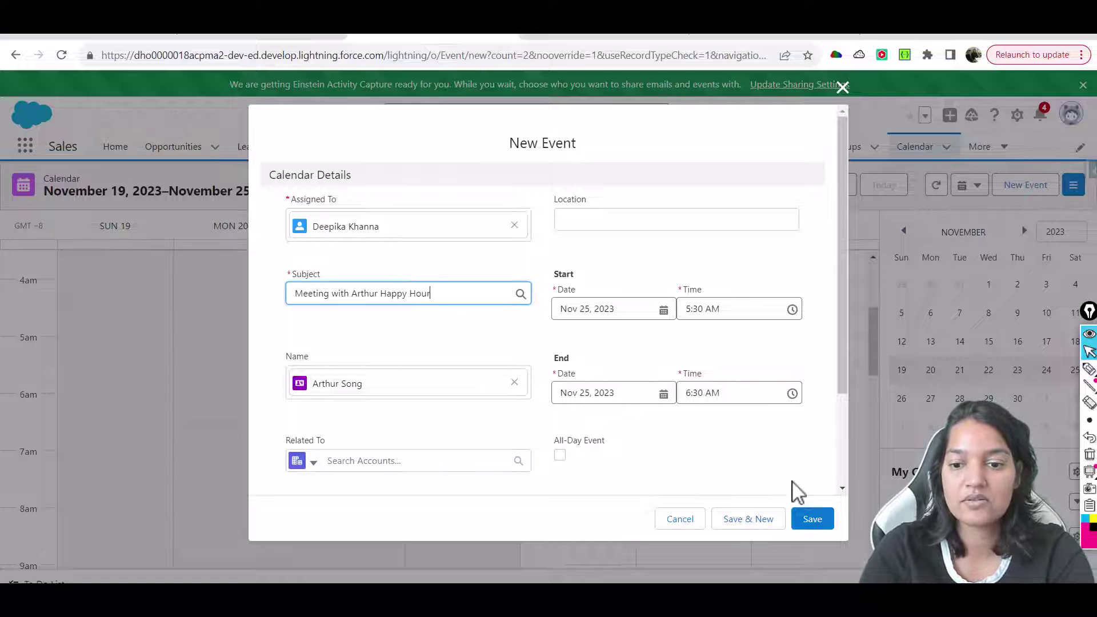
click(812, 519)
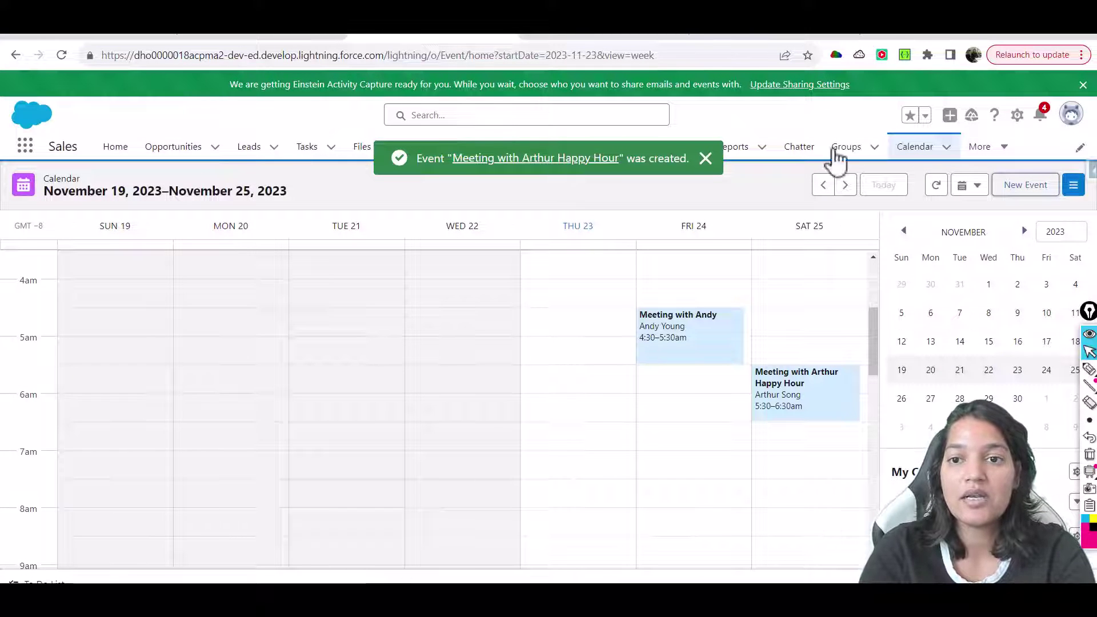
- Reload Google Calendar to confirm 'Meeting with Andy' appears Friday the 24th, 6:30–7:30am
click(784, 42)
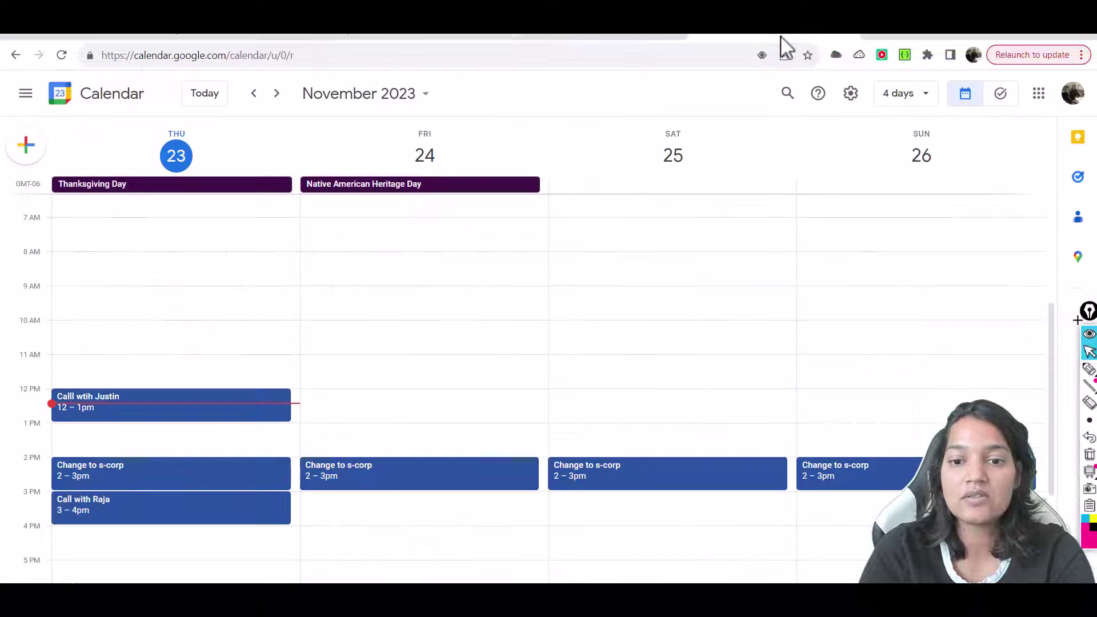
click(667, 52)
key(Return)
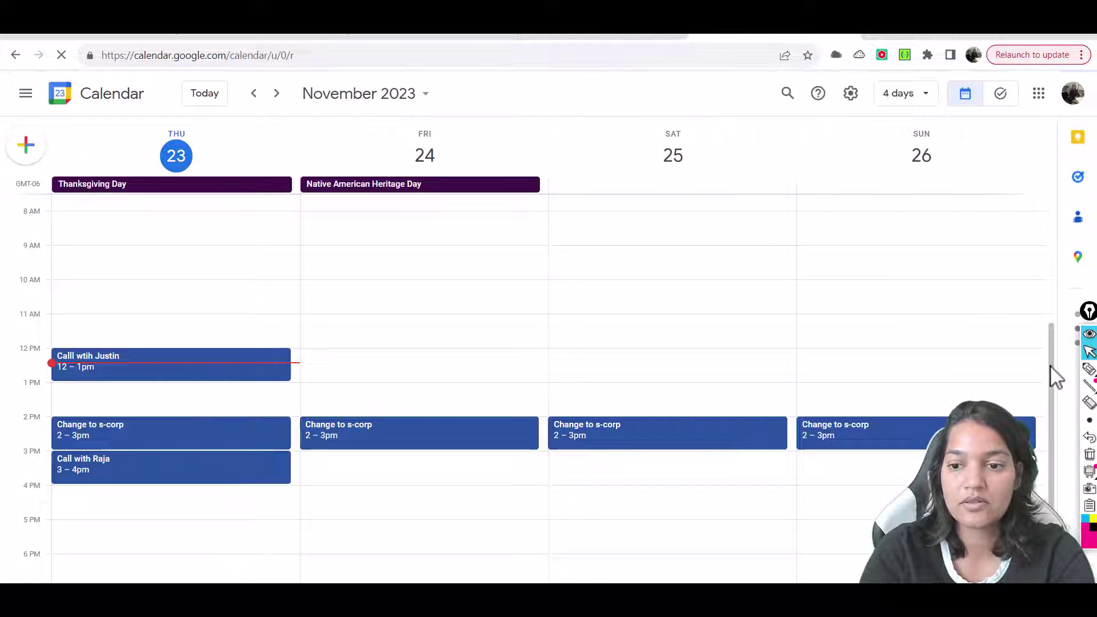
drag(1056, 377, 1055, 306)
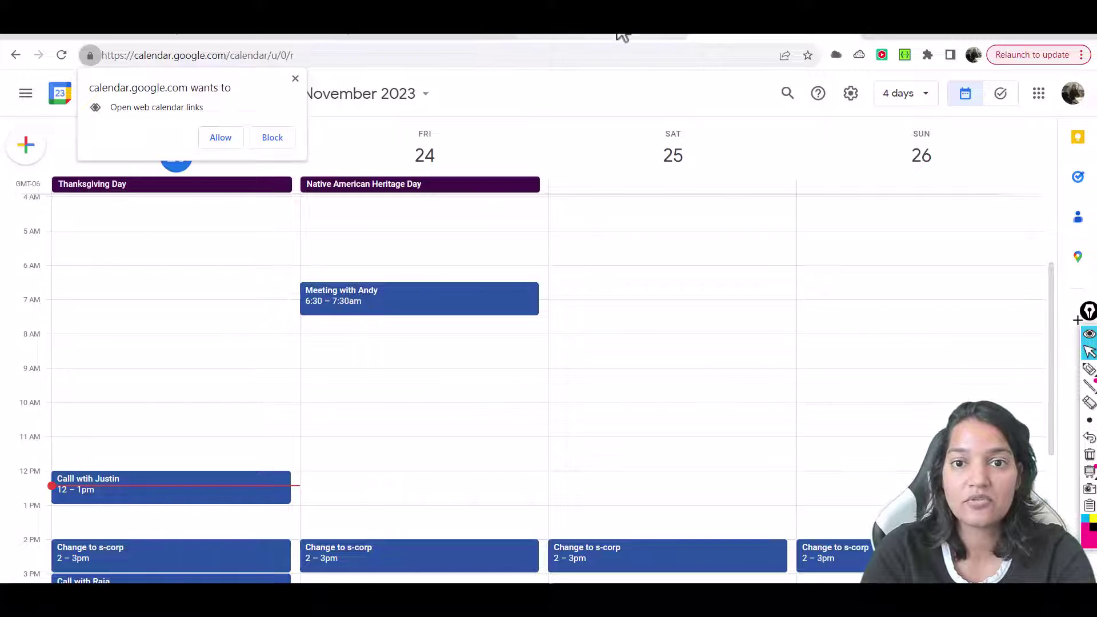
click(526, 34)
- Check both meetings in the Salesforce week calendar, then return to Google Calendar
click(420, 35)
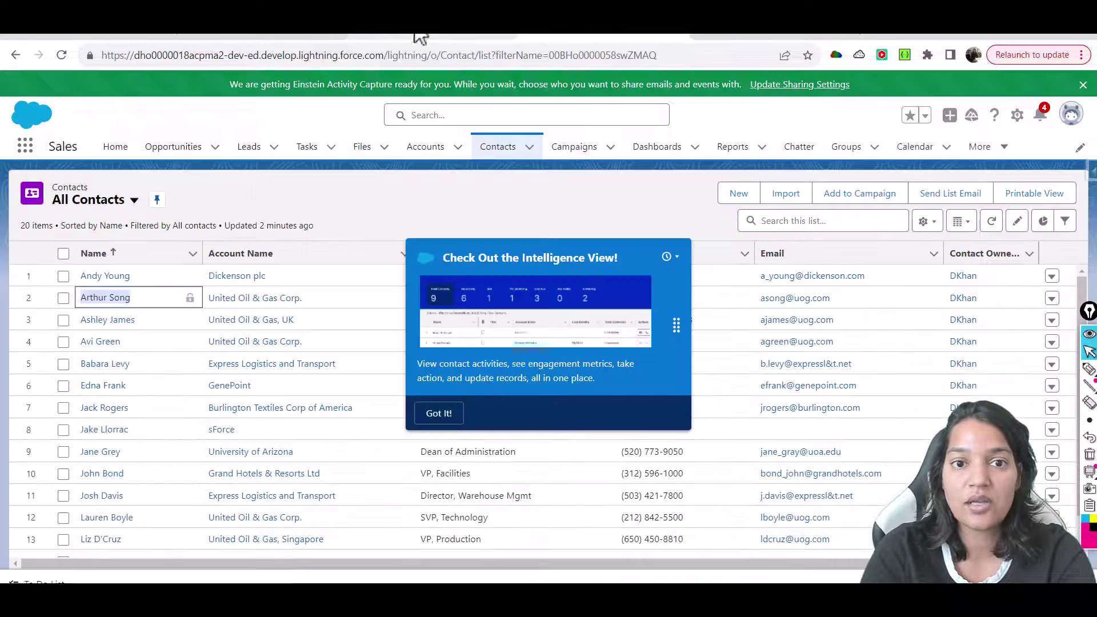
click(419, 35)
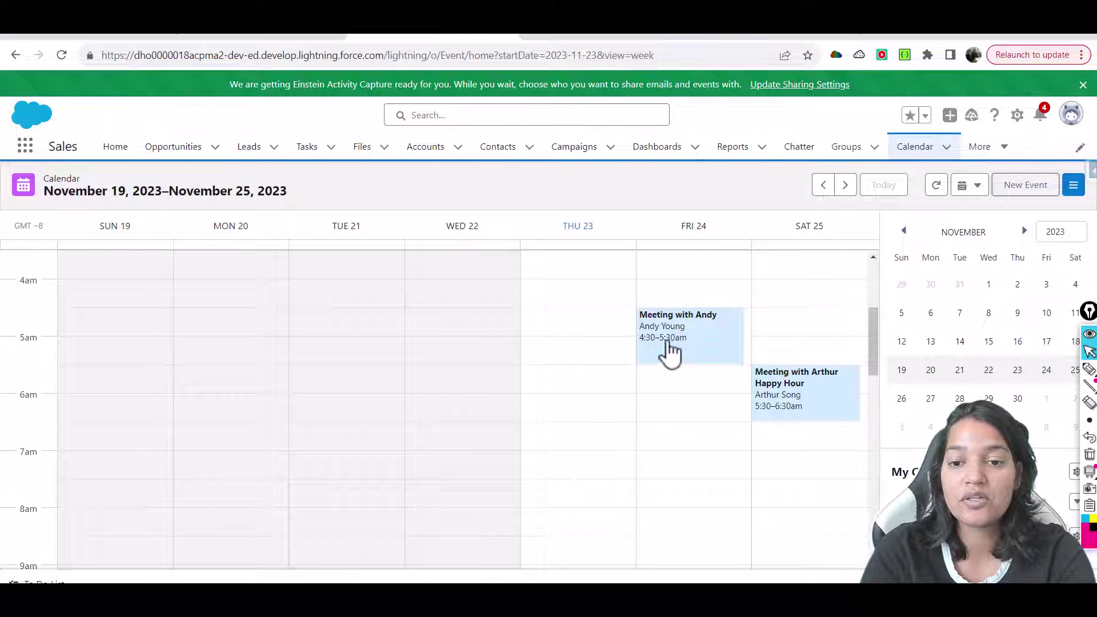
click(776, 35)
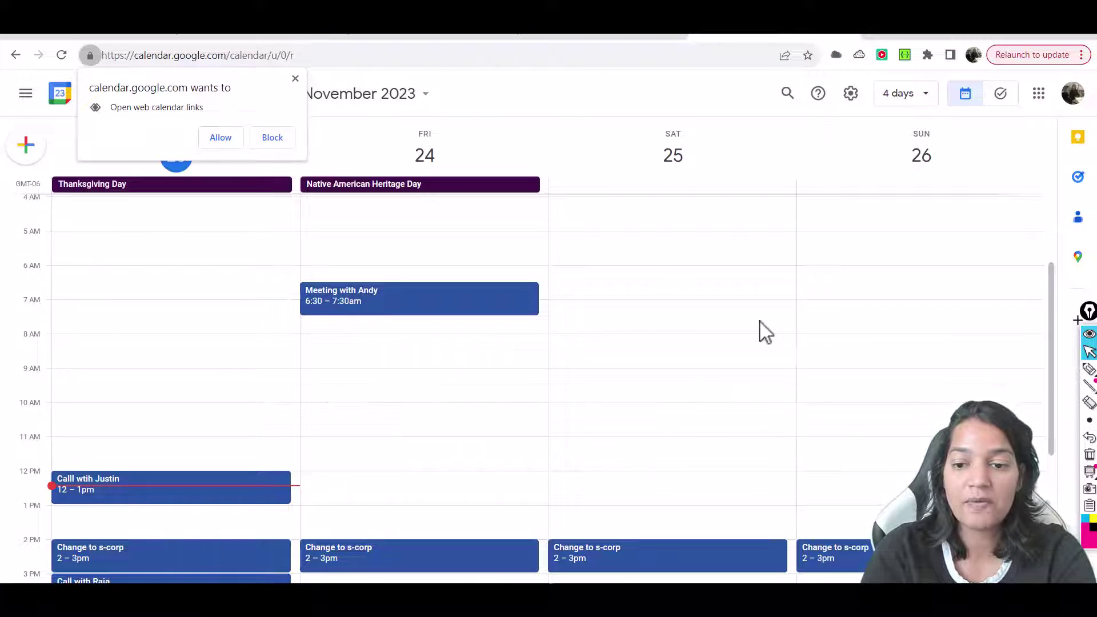
- Reload the Google Calendar 4-day view to check for the Arthur Happy Hour meeting on Saturday
scroll(1063, 412, down, 3)
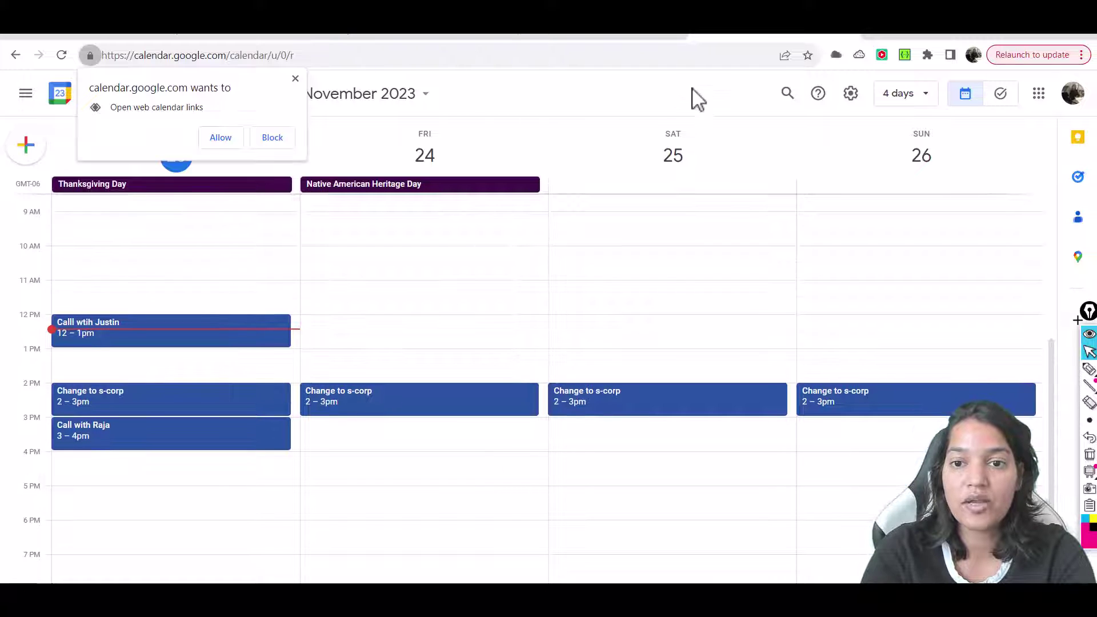
click(692, 55)
key(Return)
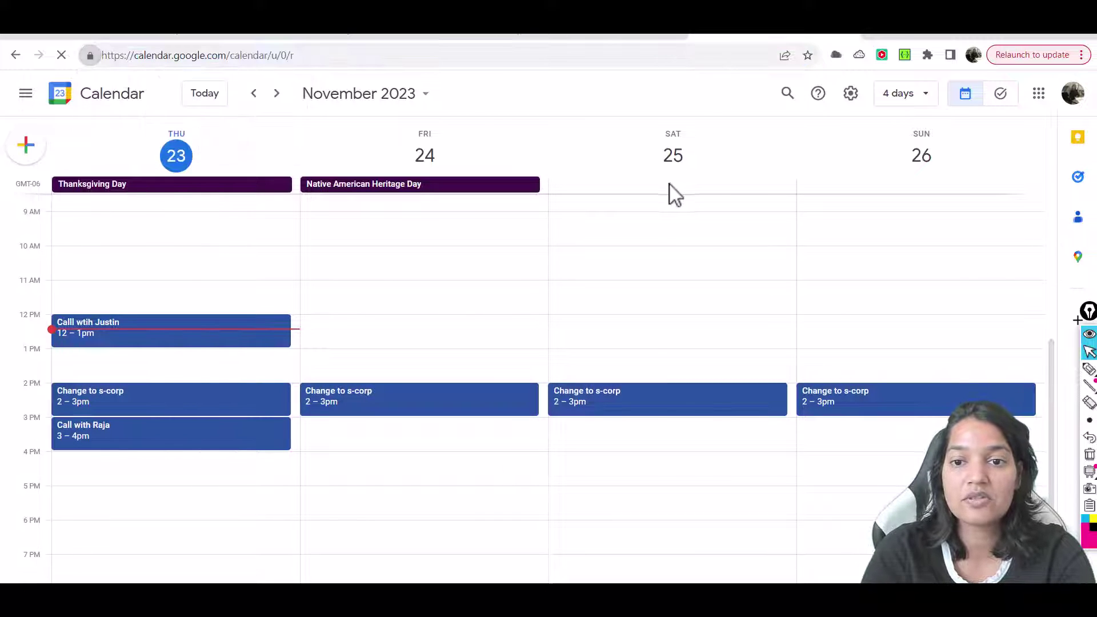
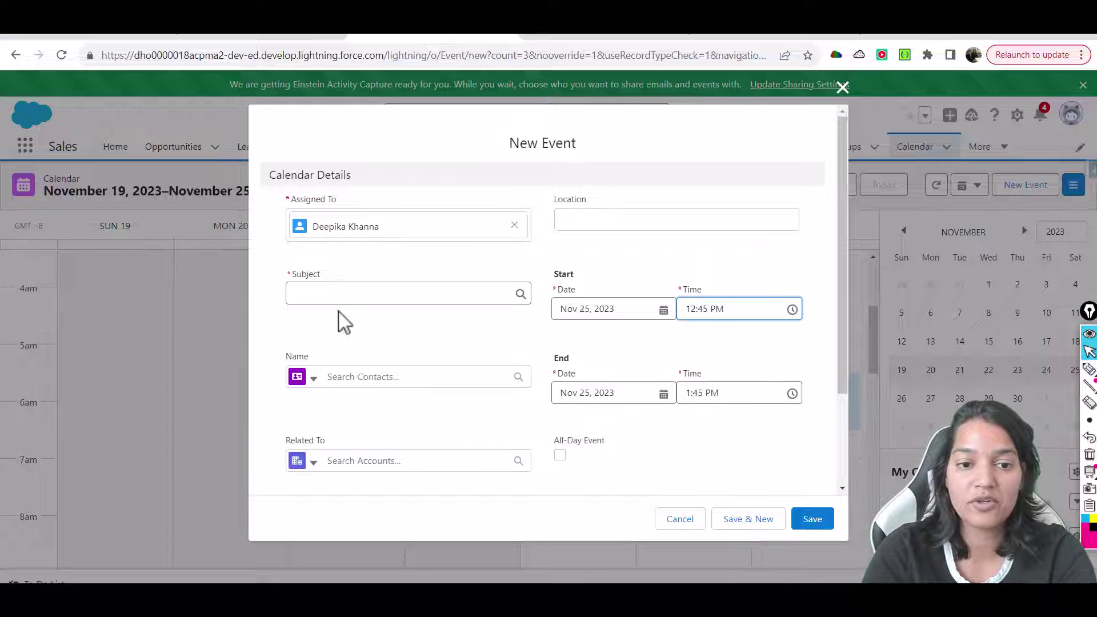
- Give the Nov 25 event a 'Meeting with…' subject, link it to the contact, and save it
click(346, 294)
text(Meeting with Andy)
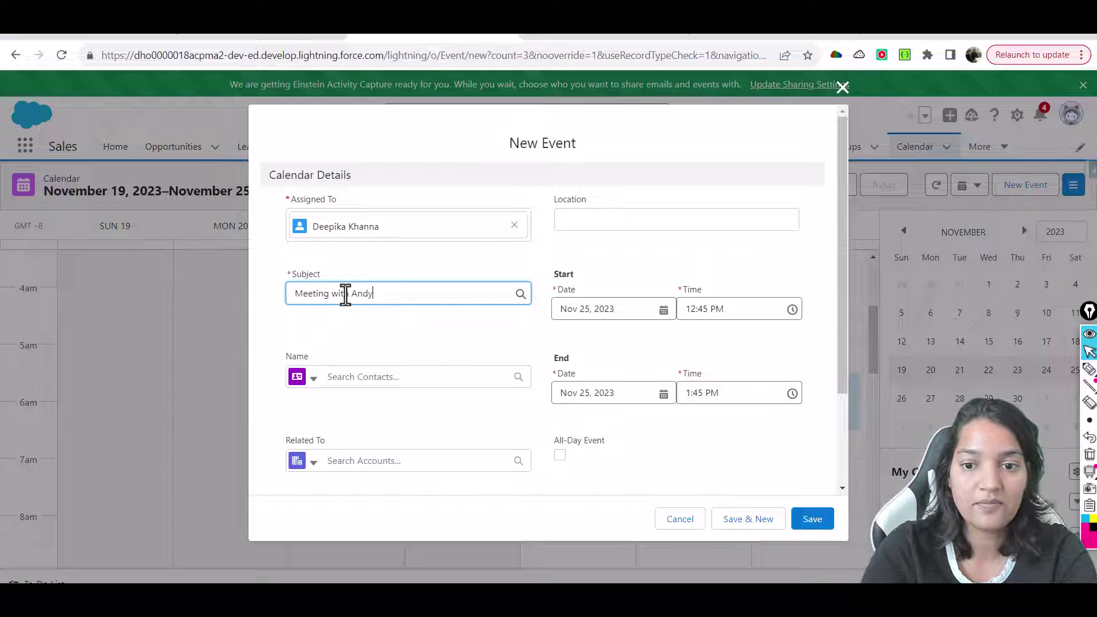
click(372, 380)
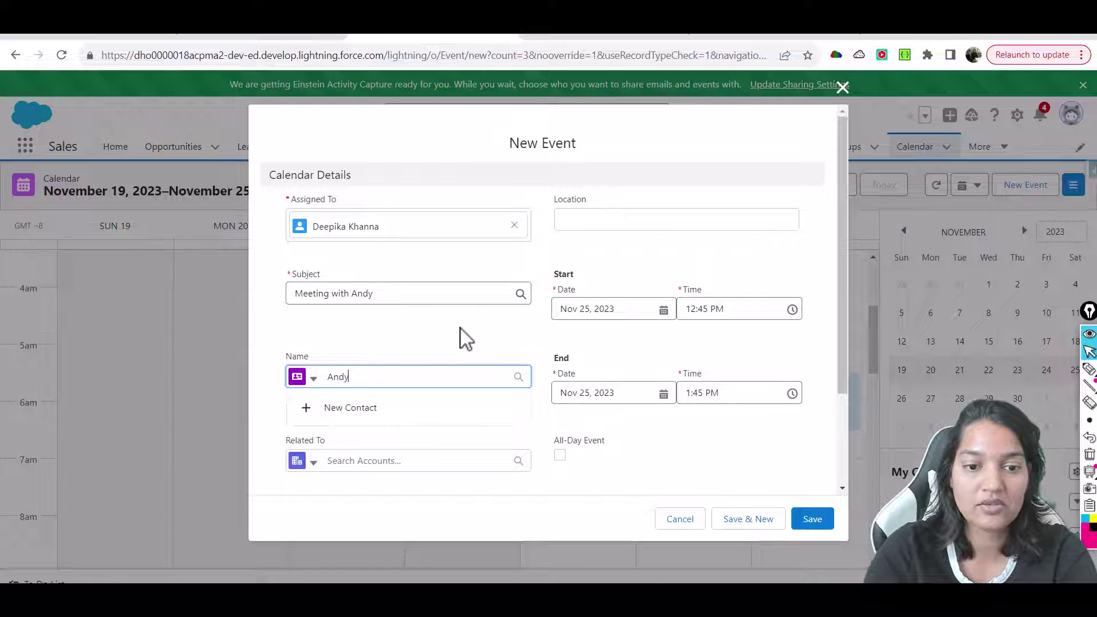
click(382, 443)
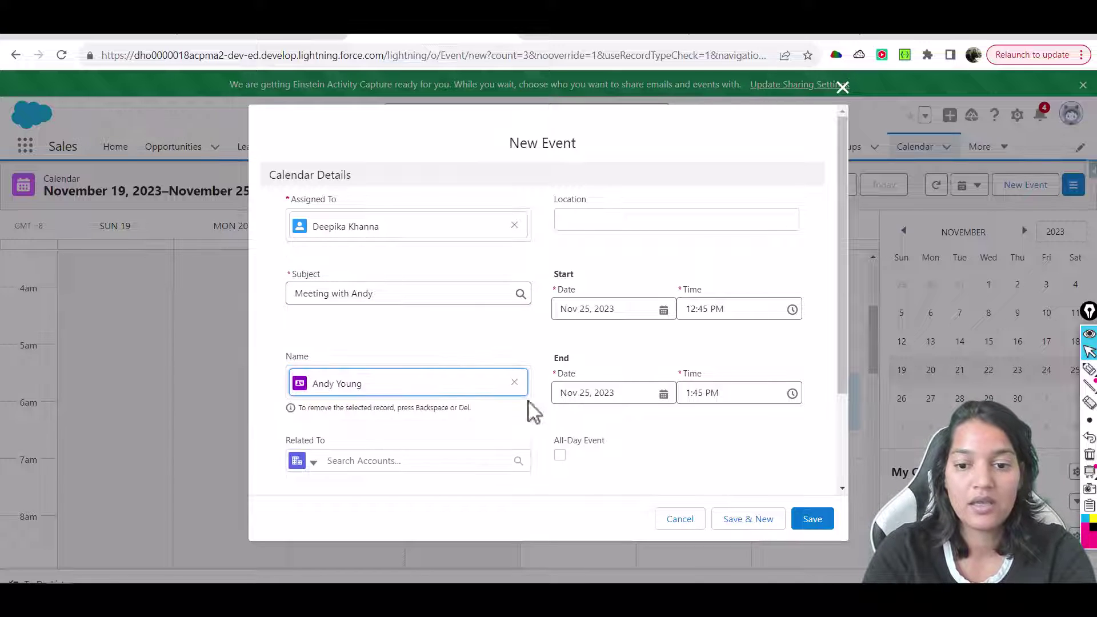
click(813, 520)
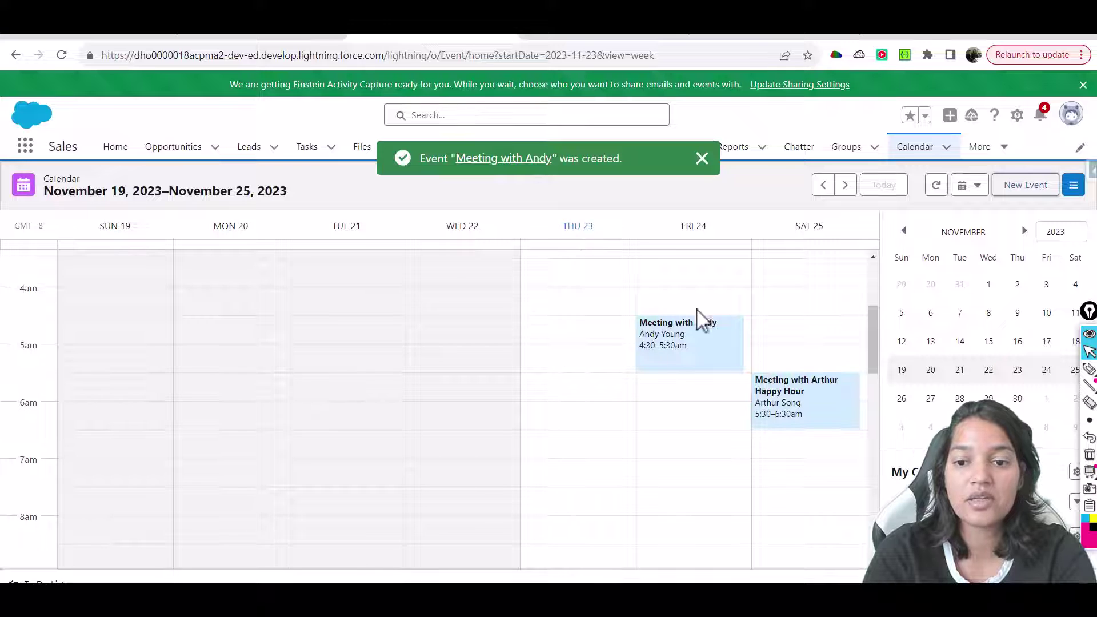
- Reload the week calendar and scroll down to the Saturday 12:45–1:45pm meeting
mouse_move(873, 339)
mouse_down()
mouse_move(876, 371)
mouse_move(876, 358)
mouse_up()
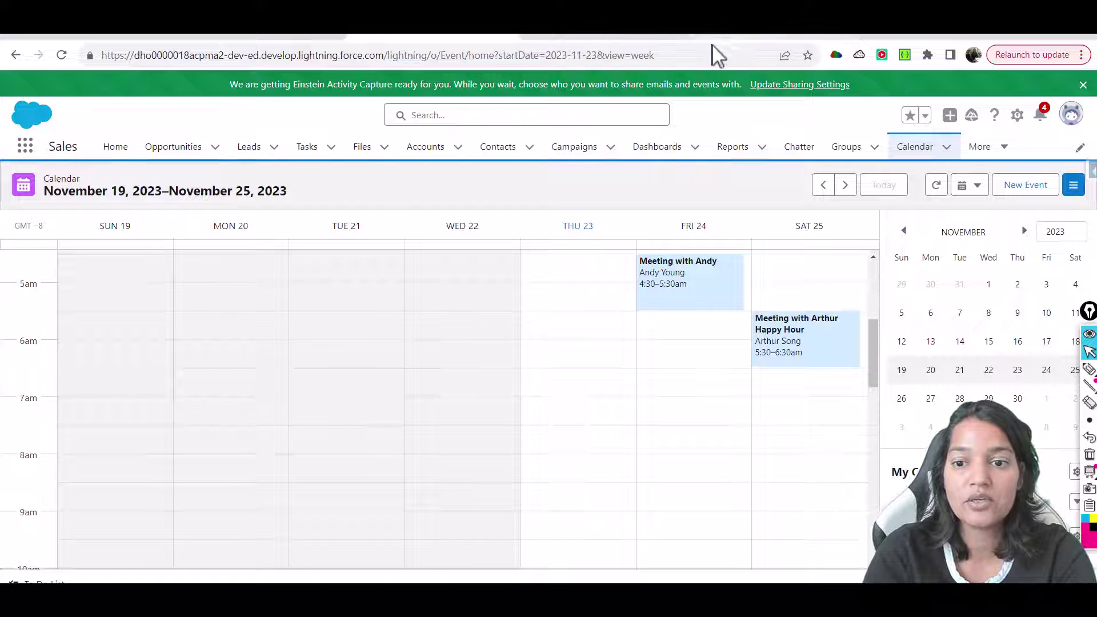
click(671, 54)
key(Return)
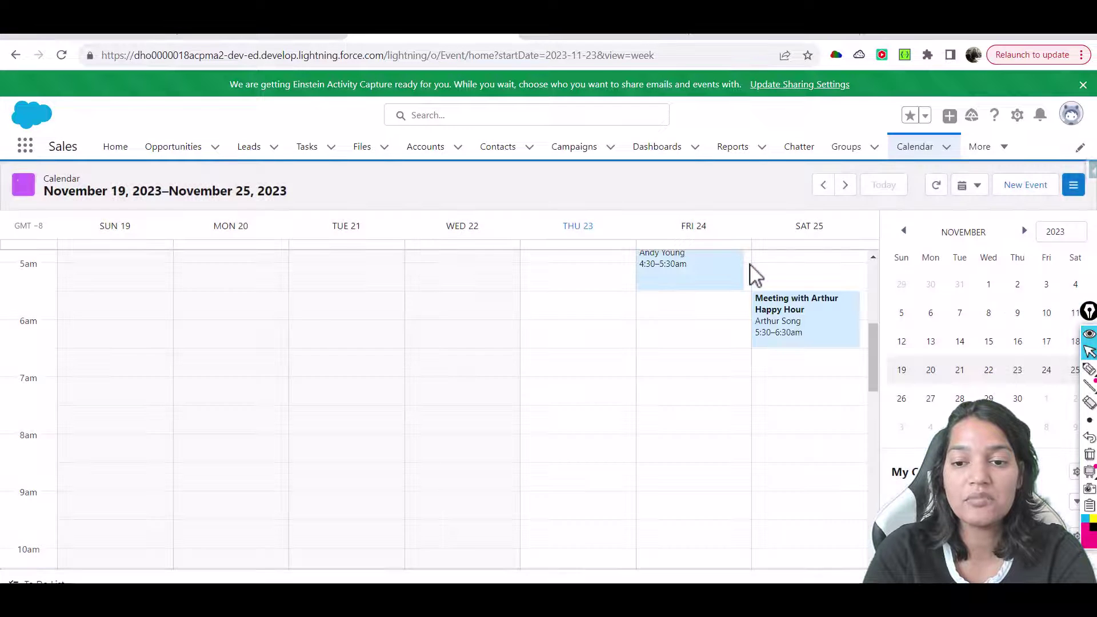
drag(876, 355, 883, 443)
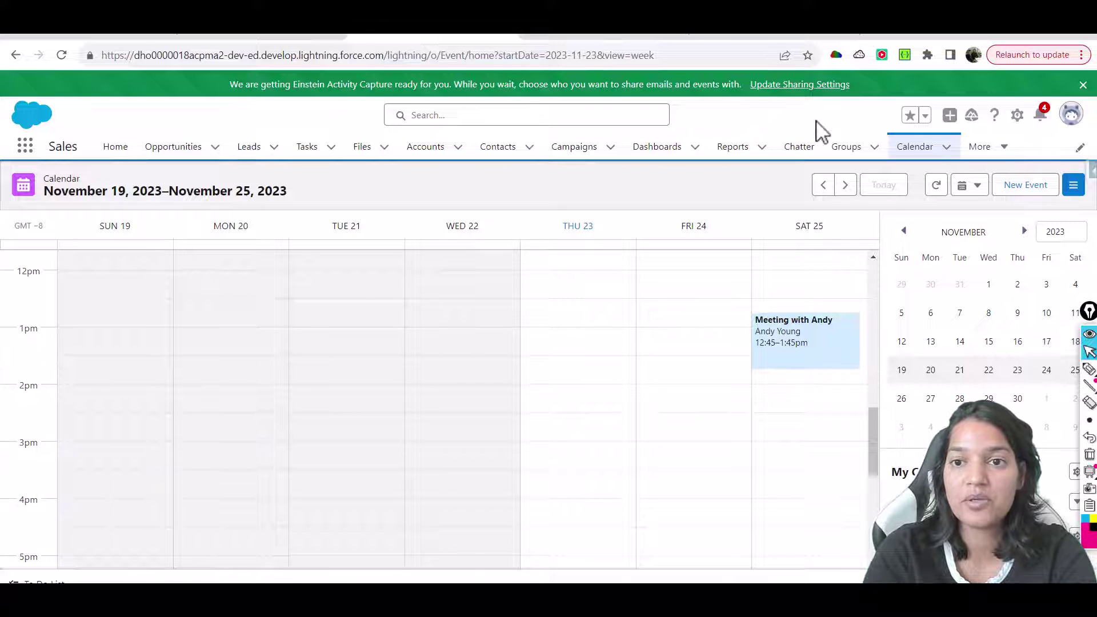
click(773, 35)
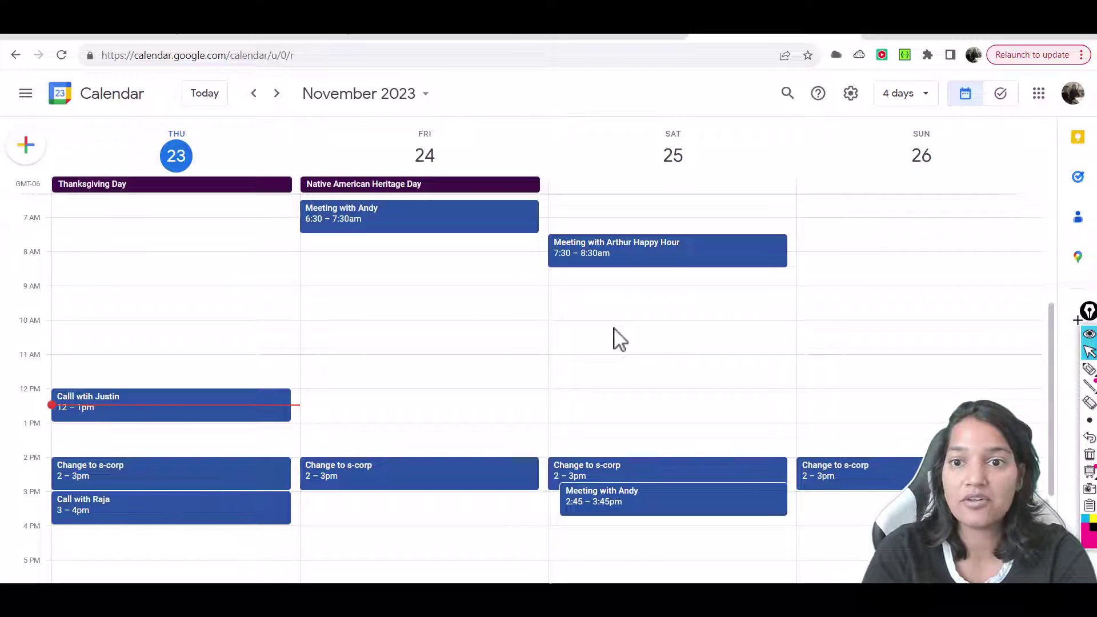
- Open the contact's record from the contacts list and show its Details fields
click(570, 35)
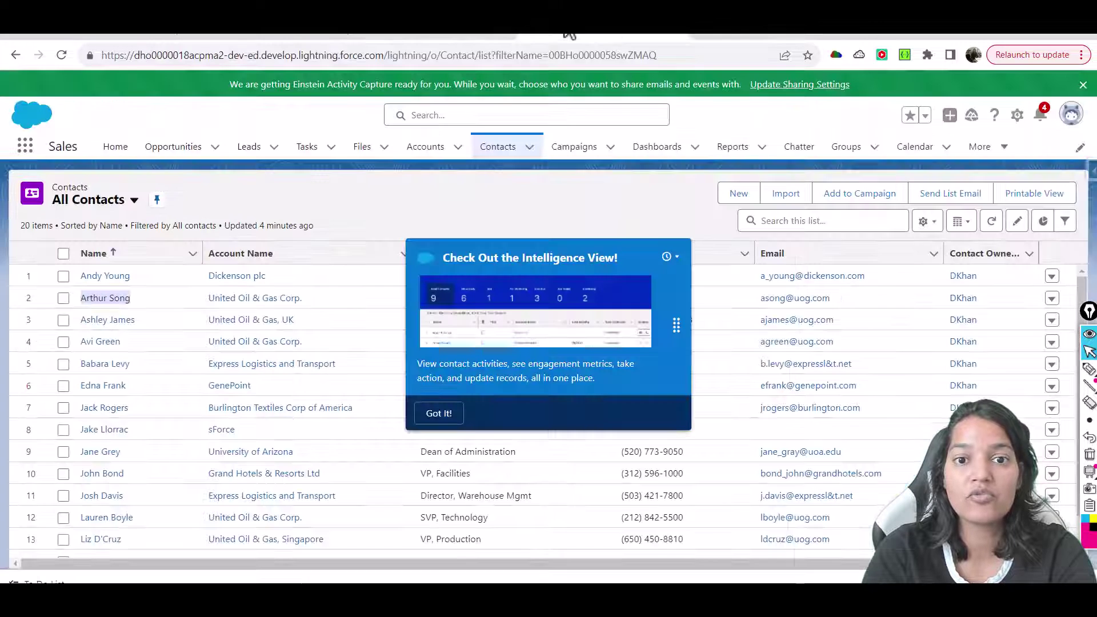
click(674, 260)
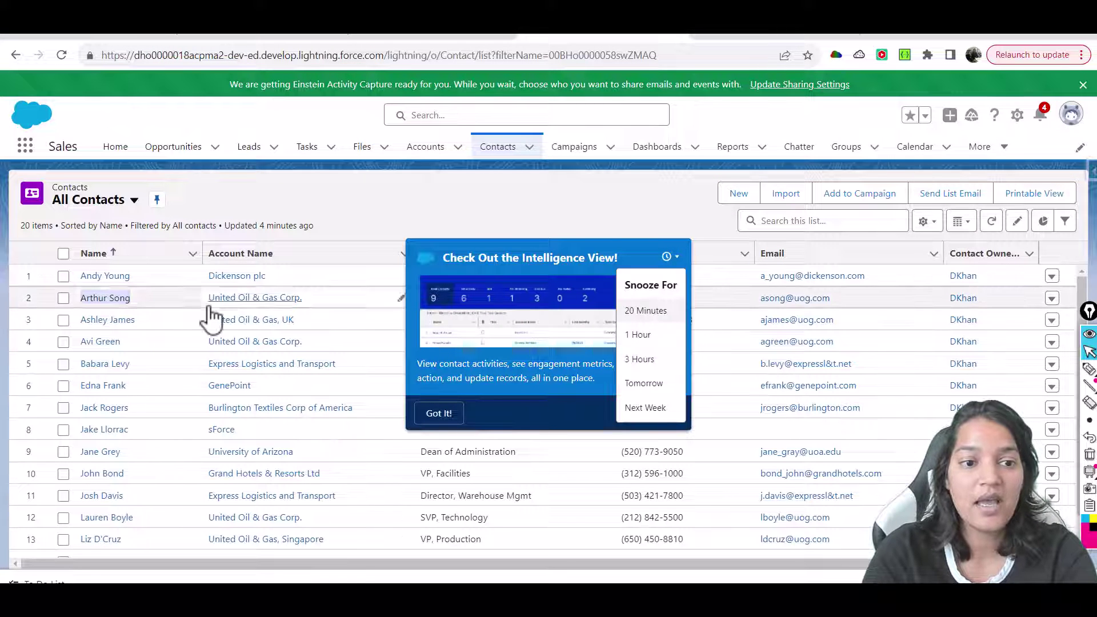
click(106, 276)
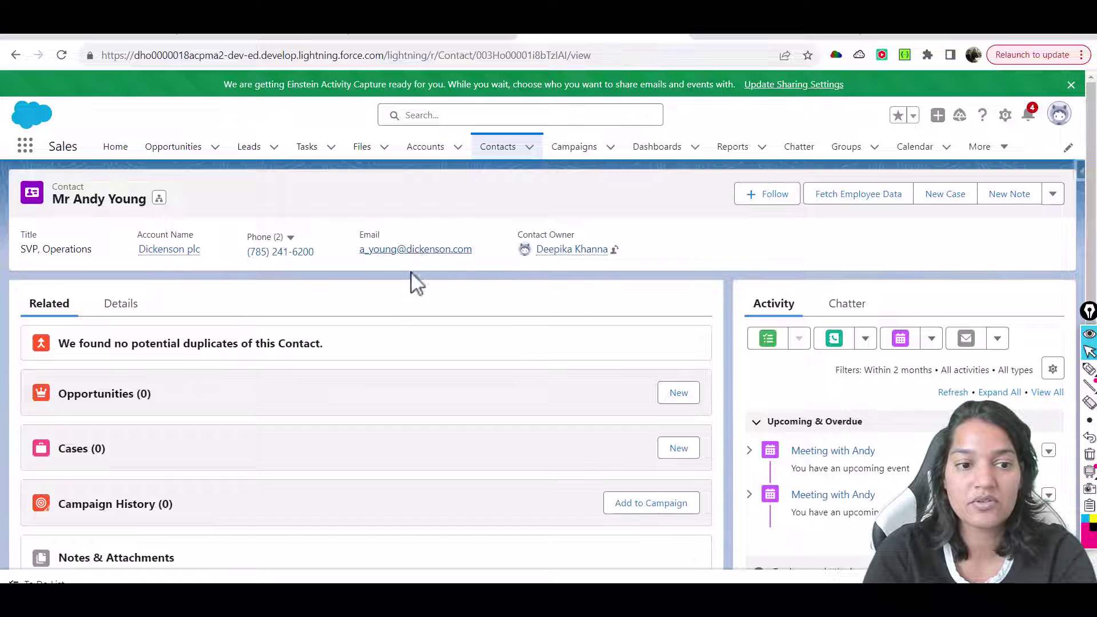
click(122, 303)
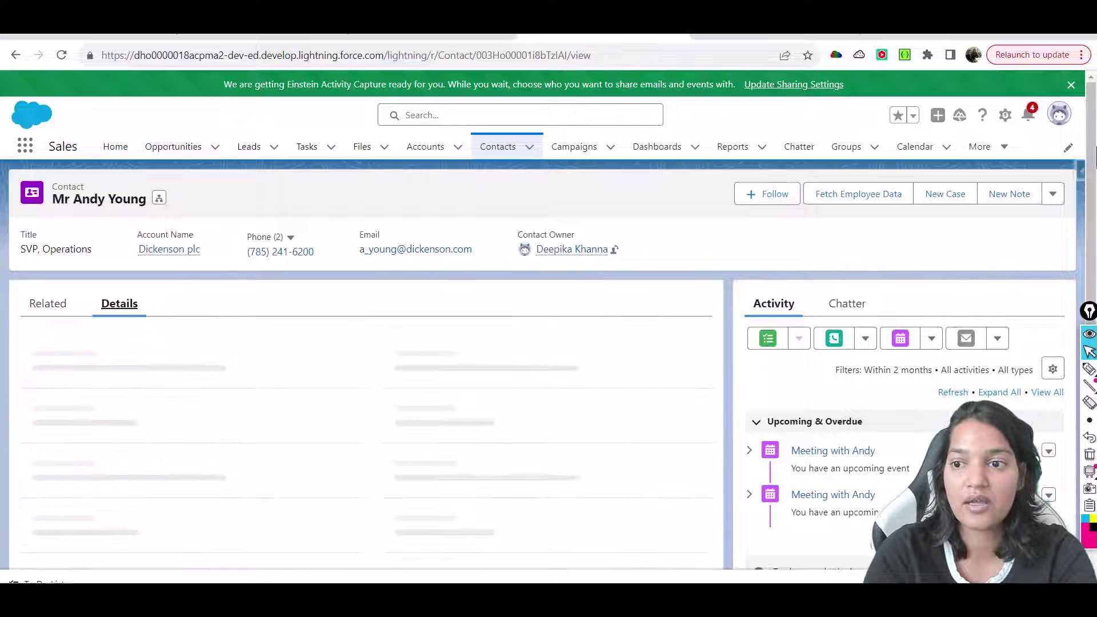
scroll(1093, 200, down, 1)
scroll(1093, 199, down, 2)
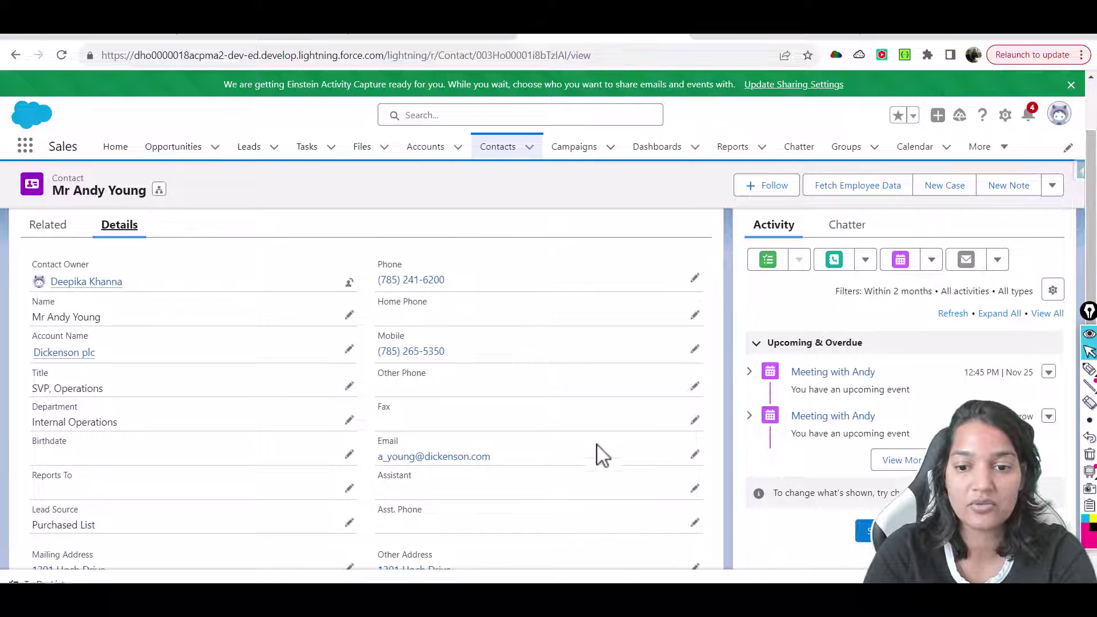
- Replace the contact's Email with the company info address and save
click(695, 455)
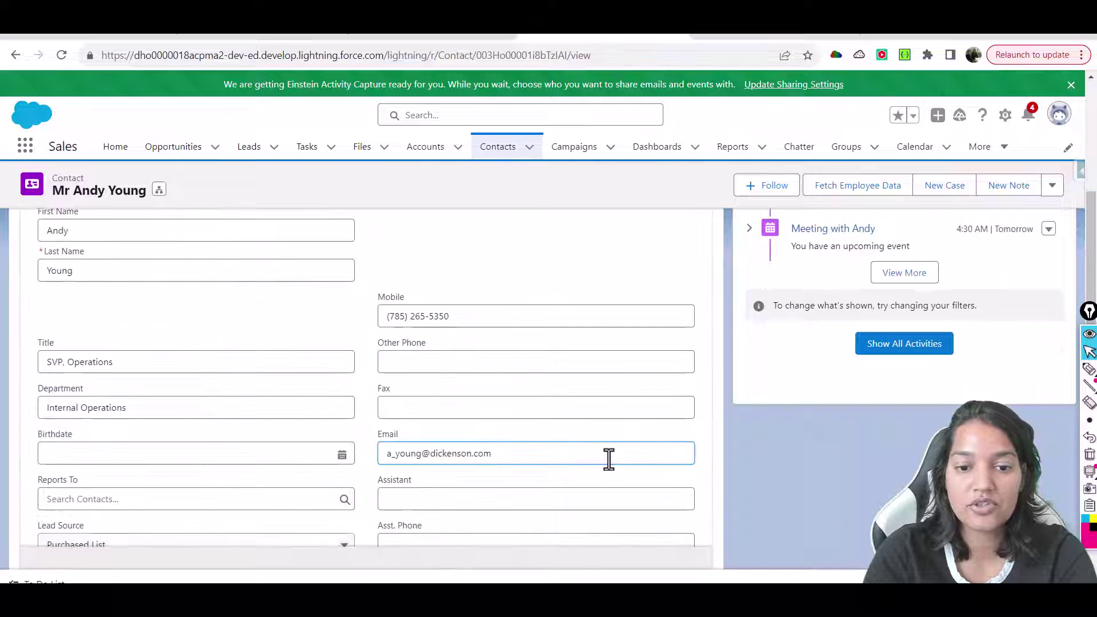
drag(607, 458, 380, 479)
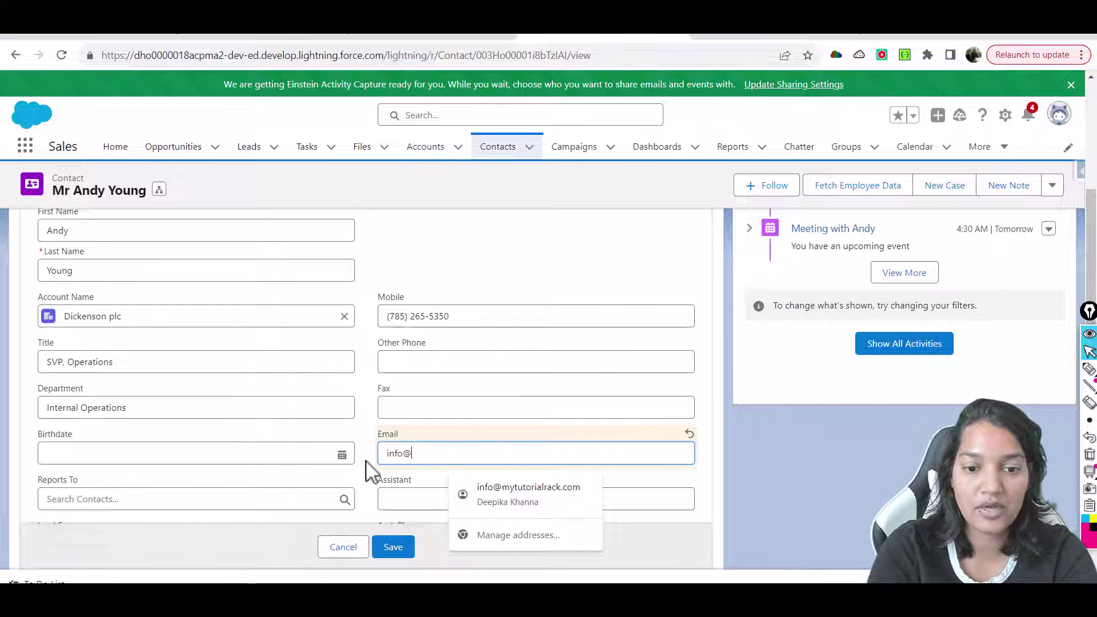
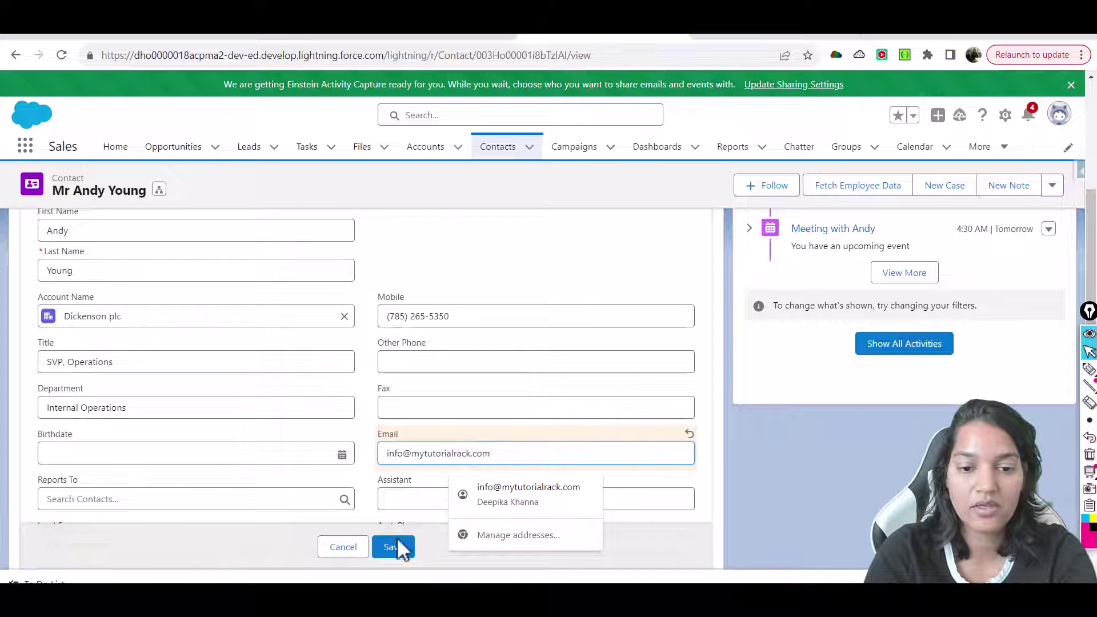
click(394, 546)
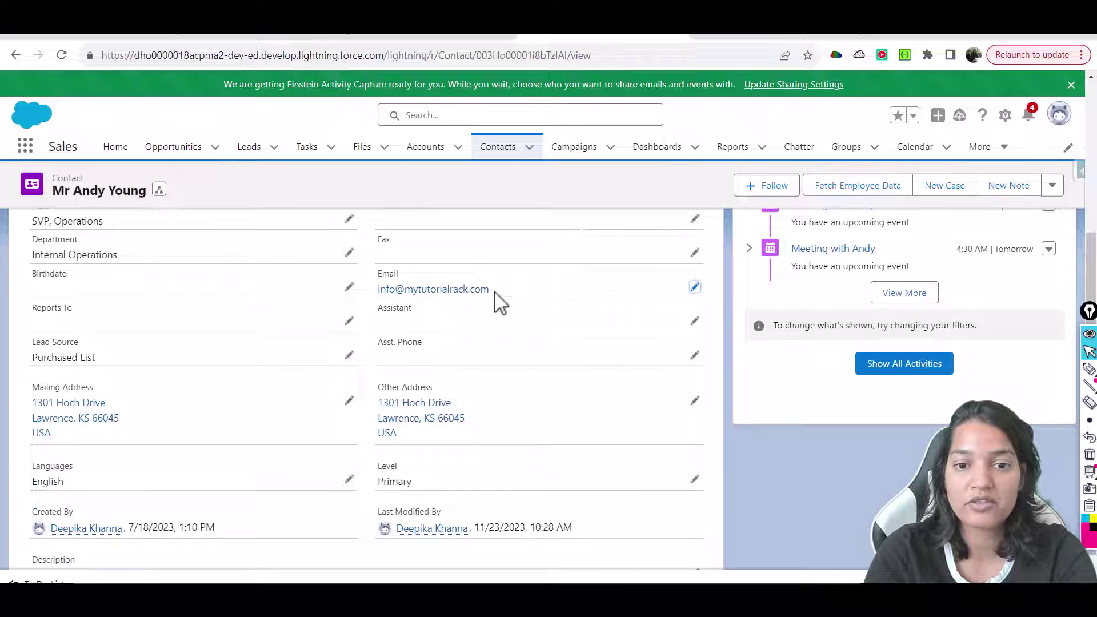
- Check the contact's upcoming meetings, including the 12:45 PM Nov 25 one
scroll(971, 274, up, 2)
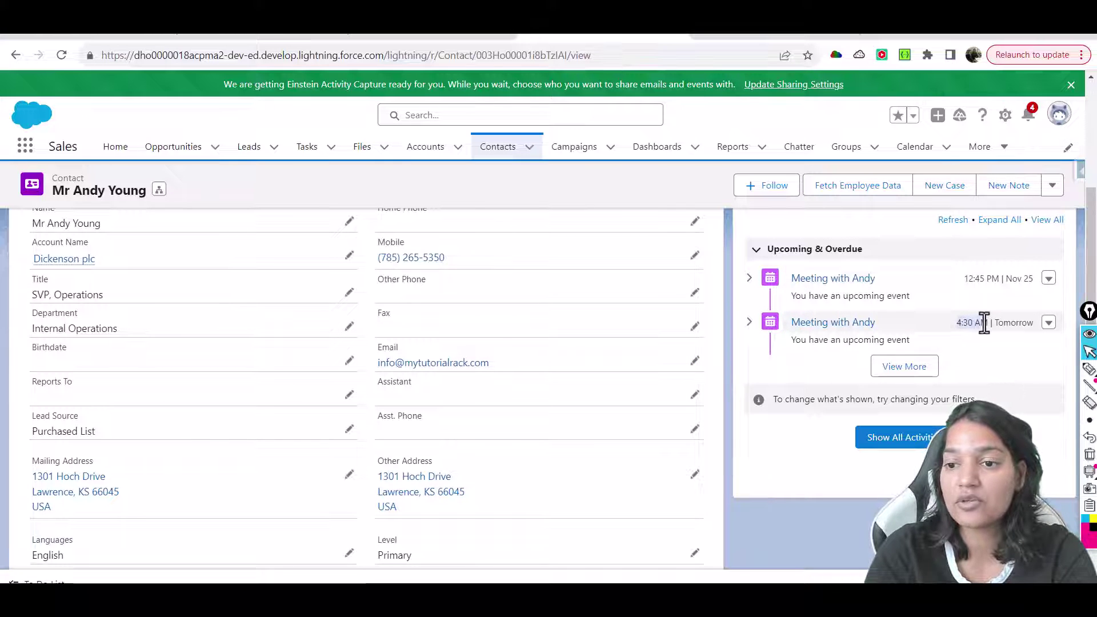
key(ctrl+a)
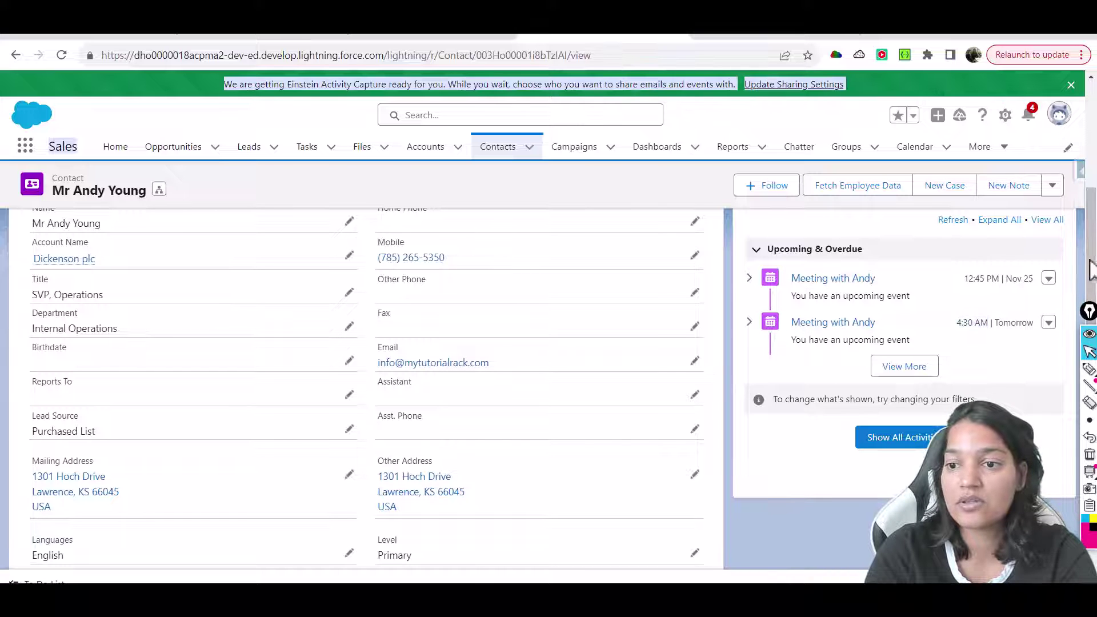
click(1036, 283)
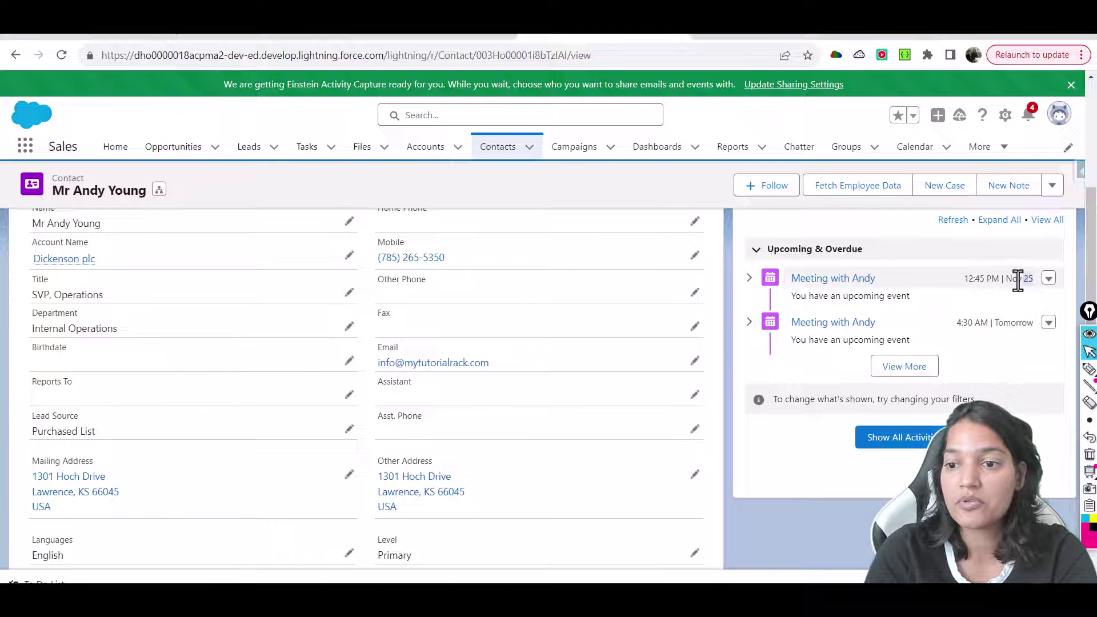
triple_click(969, 286)
scroll(1091, 212, up, 2)
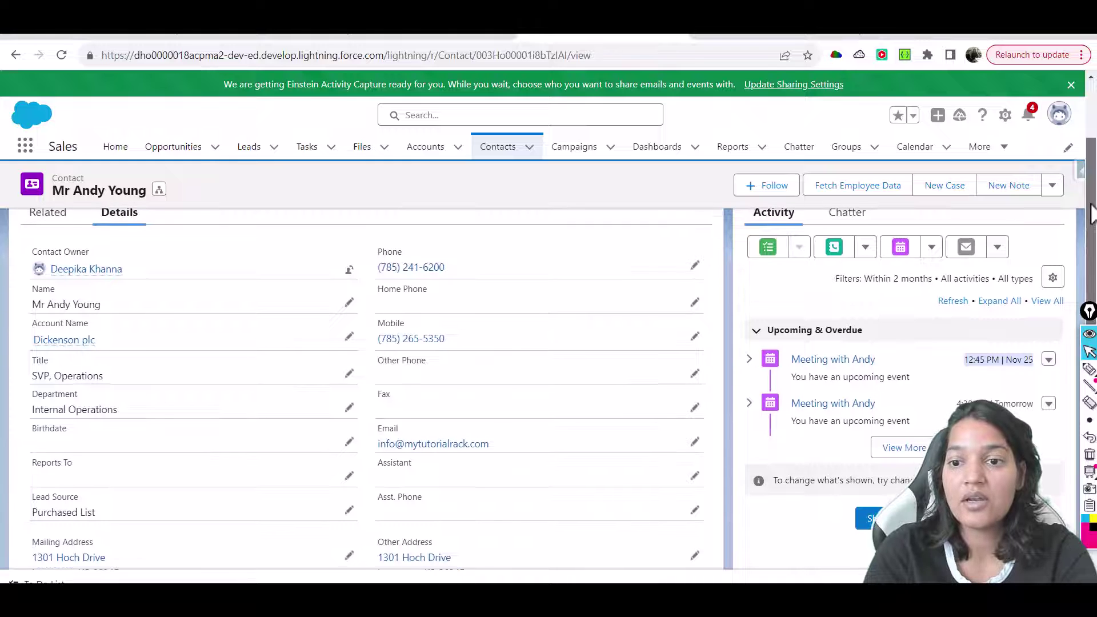
scroll(1092, 212, up, 1)
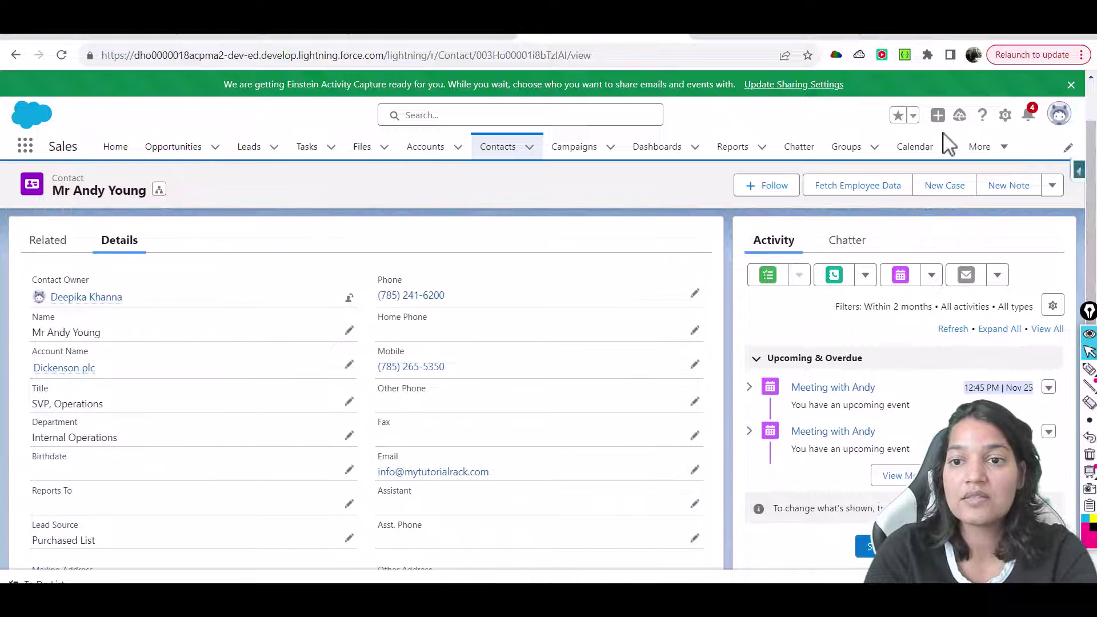
click(772, 34)
- Go to gmail.com to load the Gmail inbox
click(26, 94)
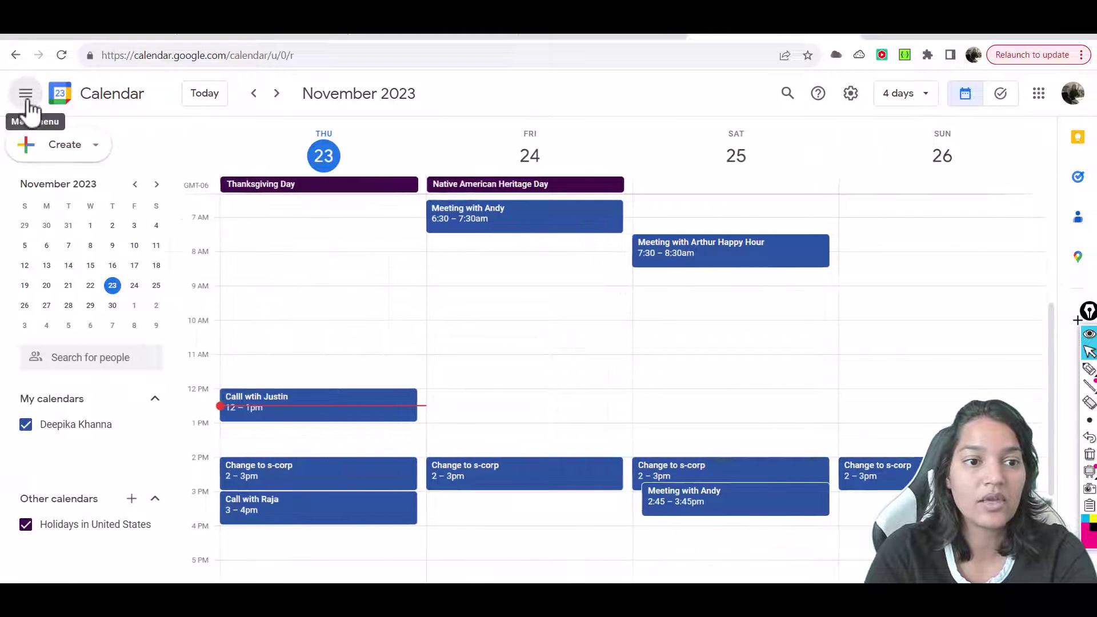
click(385, 55)
text(gmail.com)
key(Return)
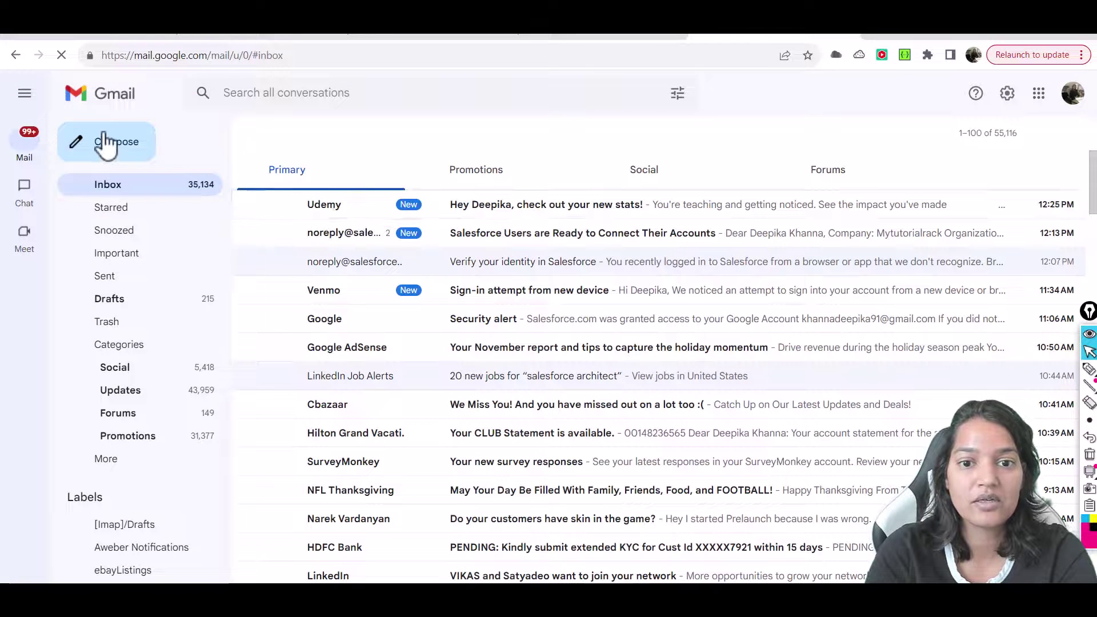
- Email the contact 'Hi Lets connect' asking to close the opportunity early
click(106, 143)
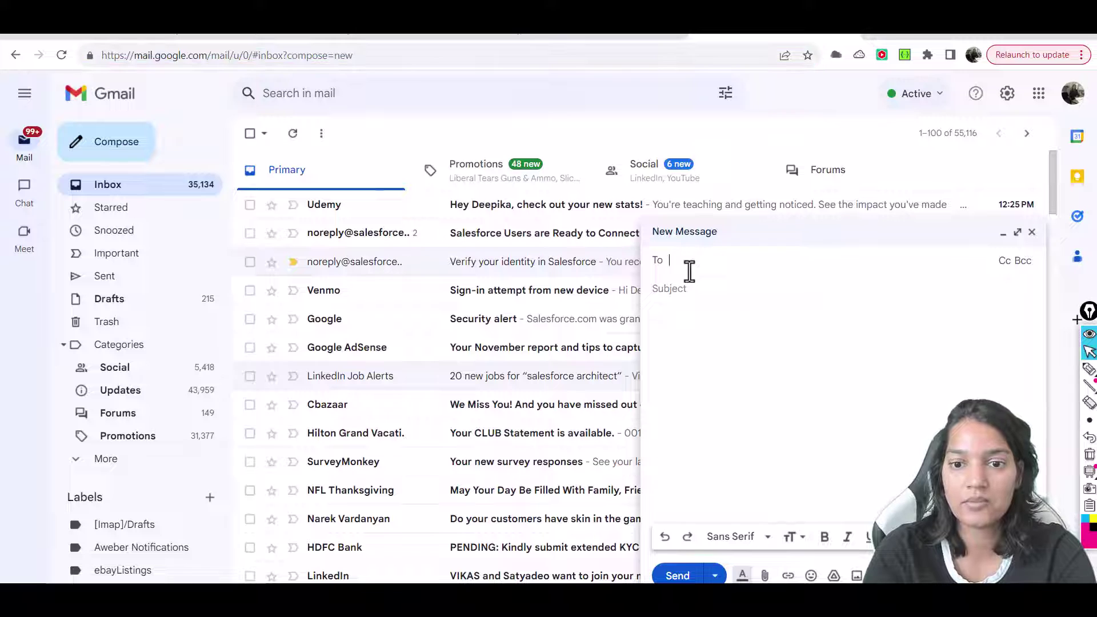
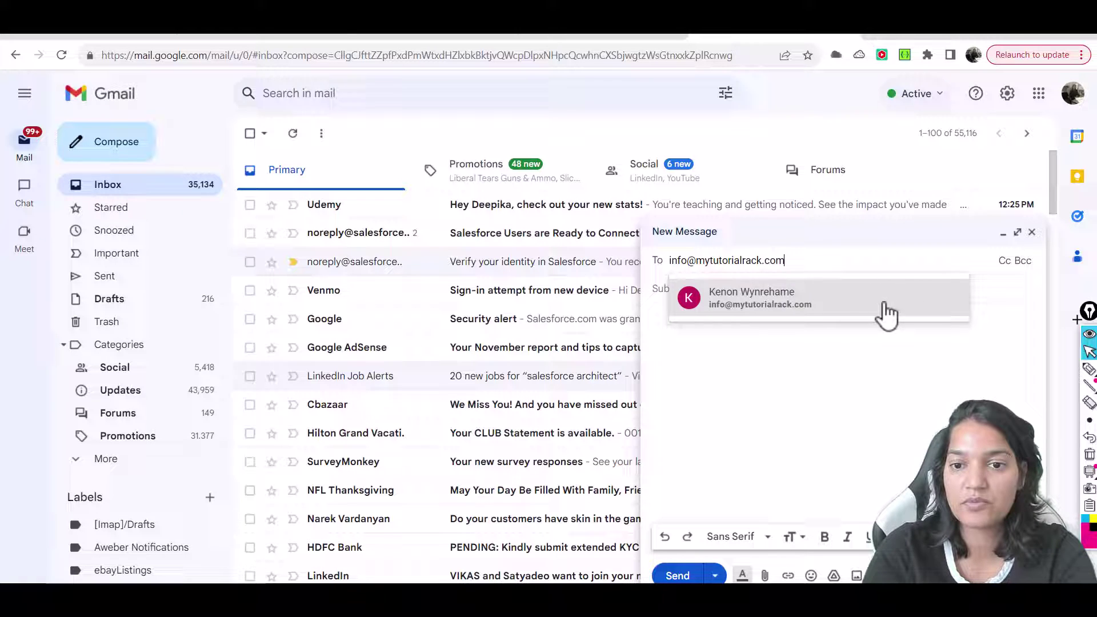
click(886, 308)
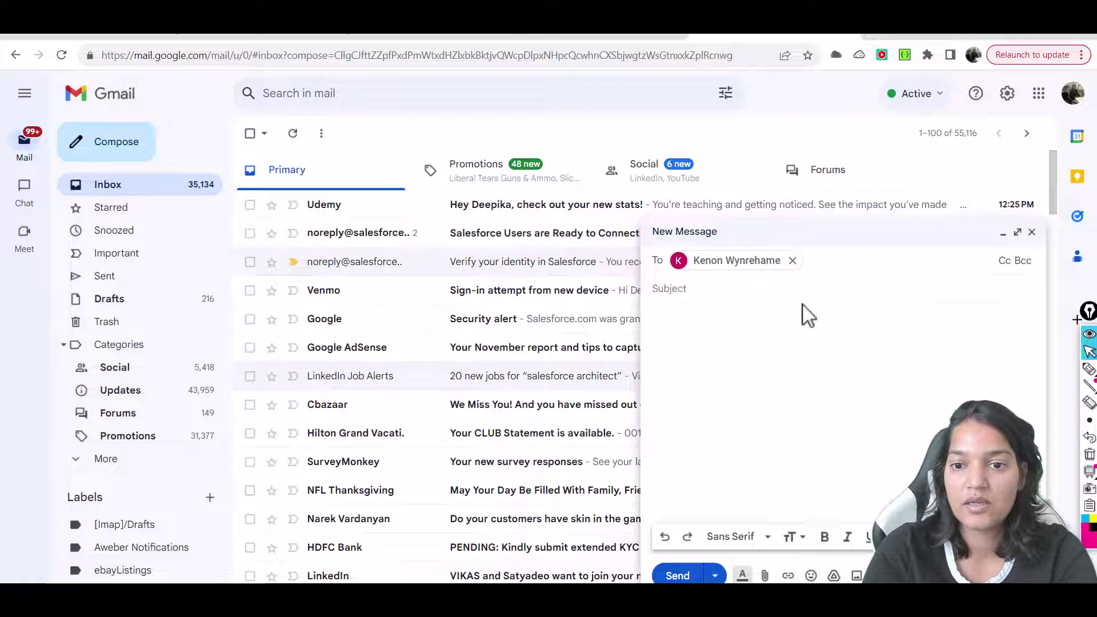
click(694, 303)
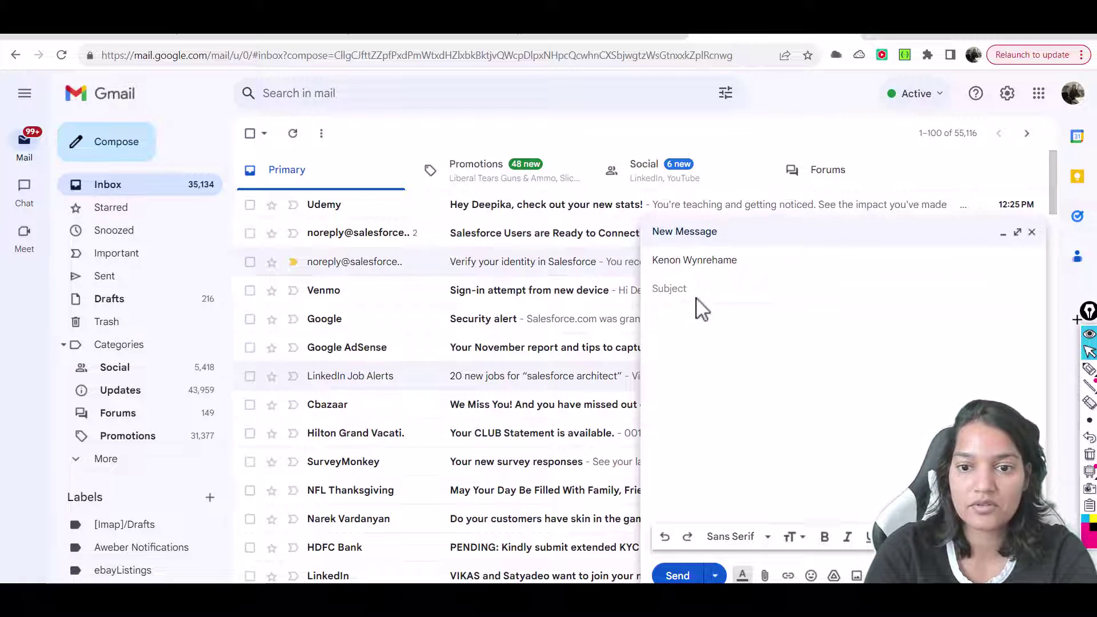
text(Hi Lets connect)
key(Tab)
text(We have an opportunity to close, if we can close it early will be great)
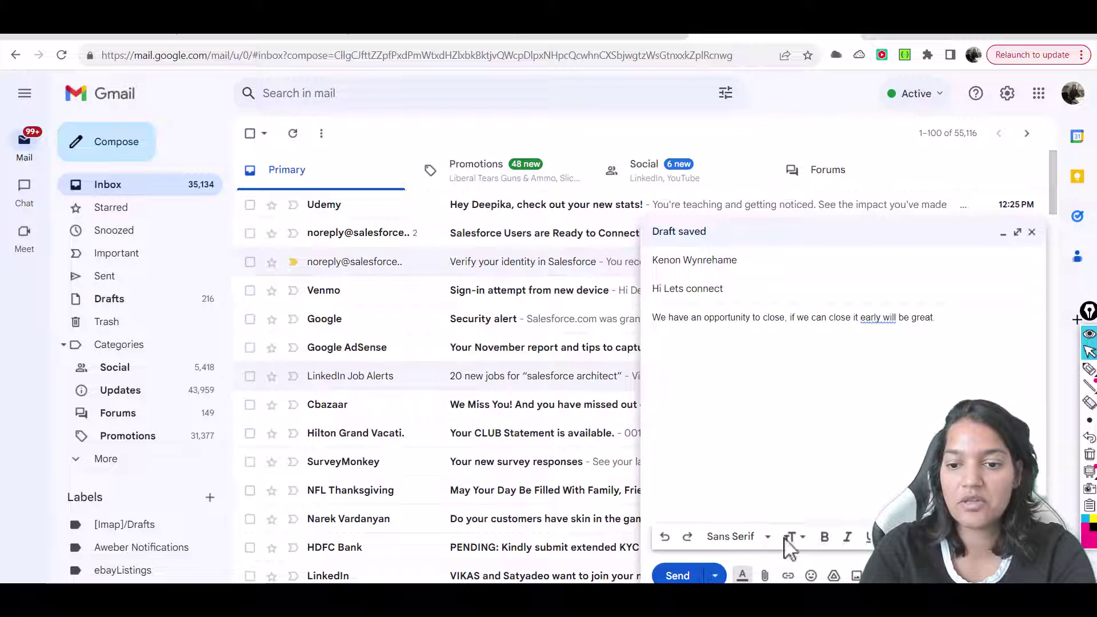
click(677, 575)
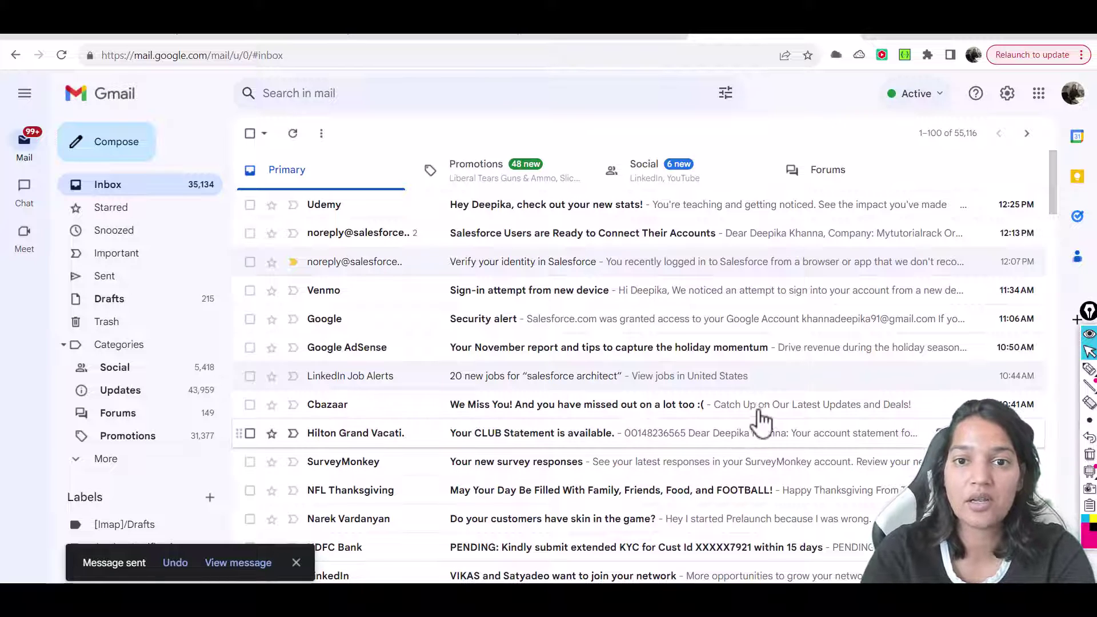
click(622, 35)
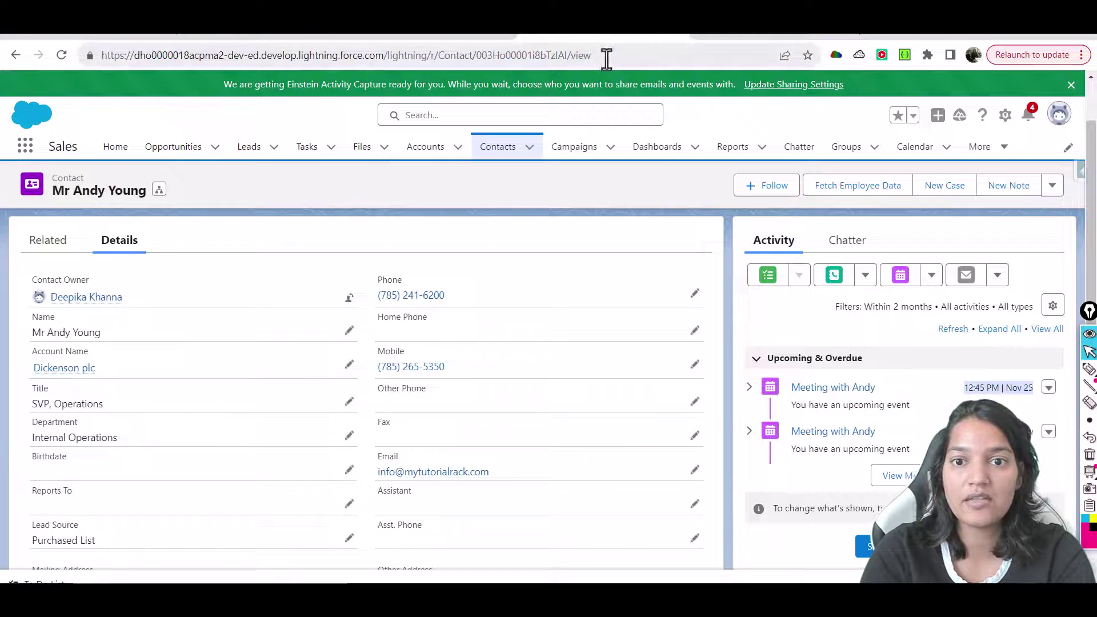
- Reload the contact page and expand the synced 'Hi Lets connect' email in the timeline
click(606, 55)
key(Return)
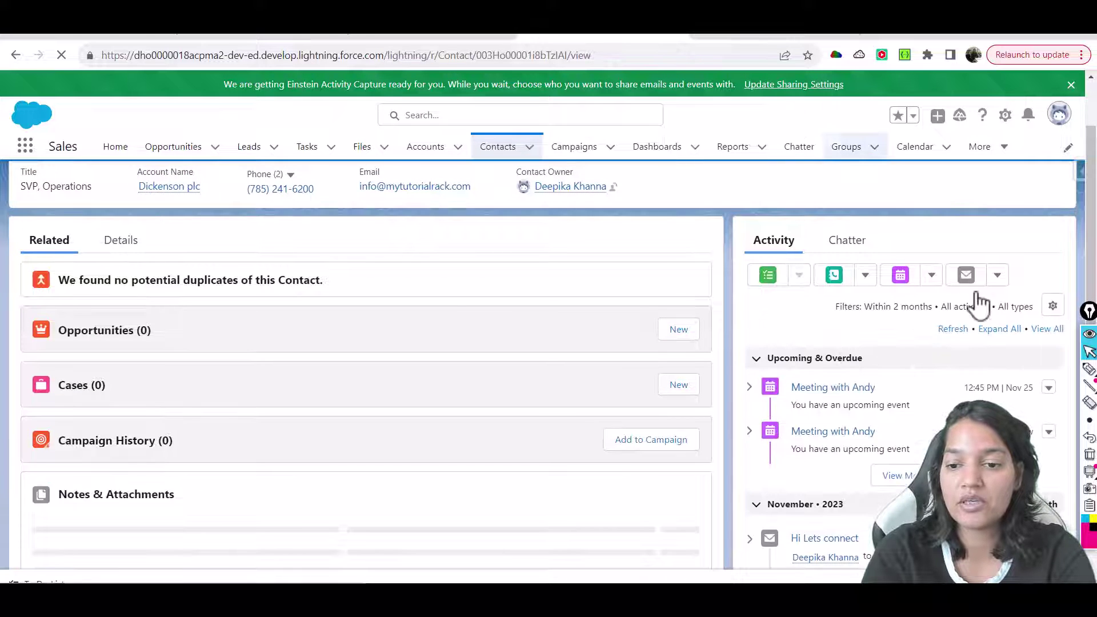
scroll(751, 458, down, 2)
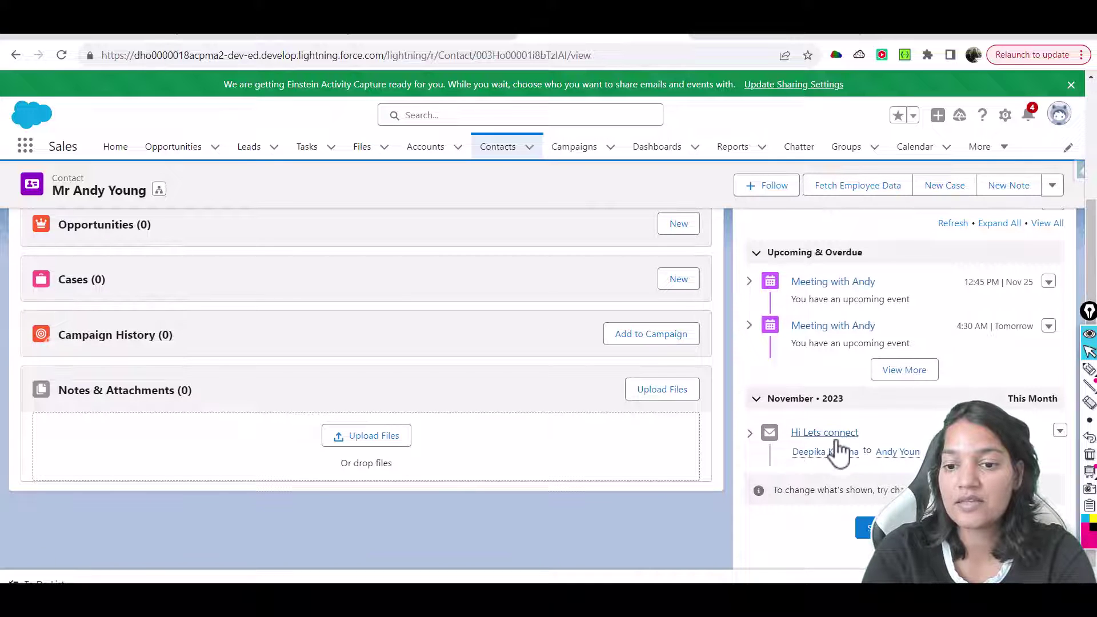
mouse_move(900, 452)
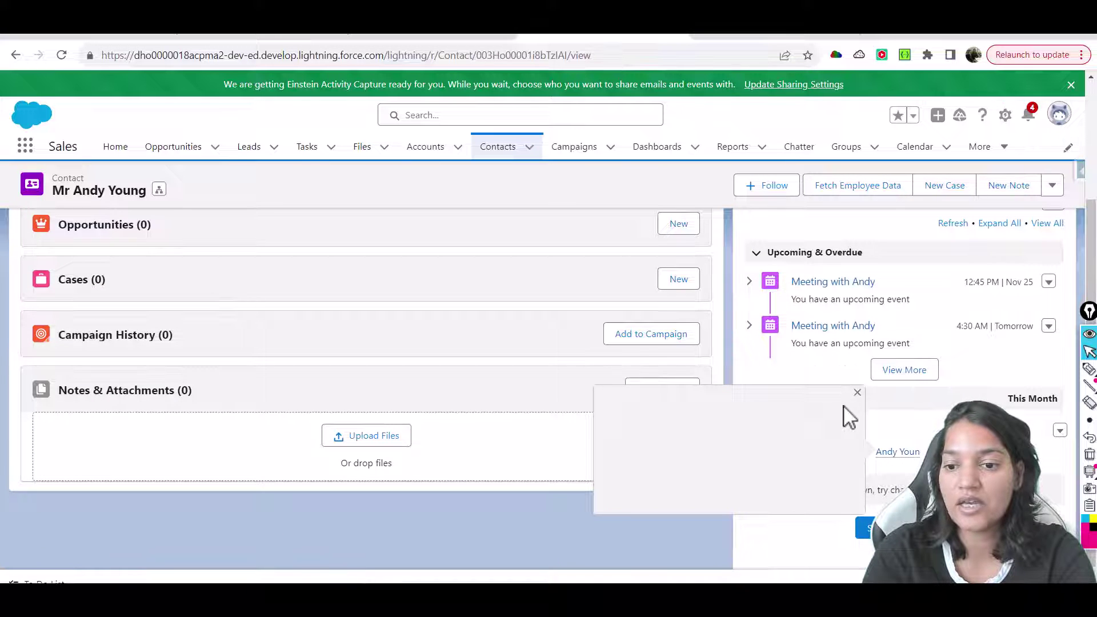
click(858, 331)
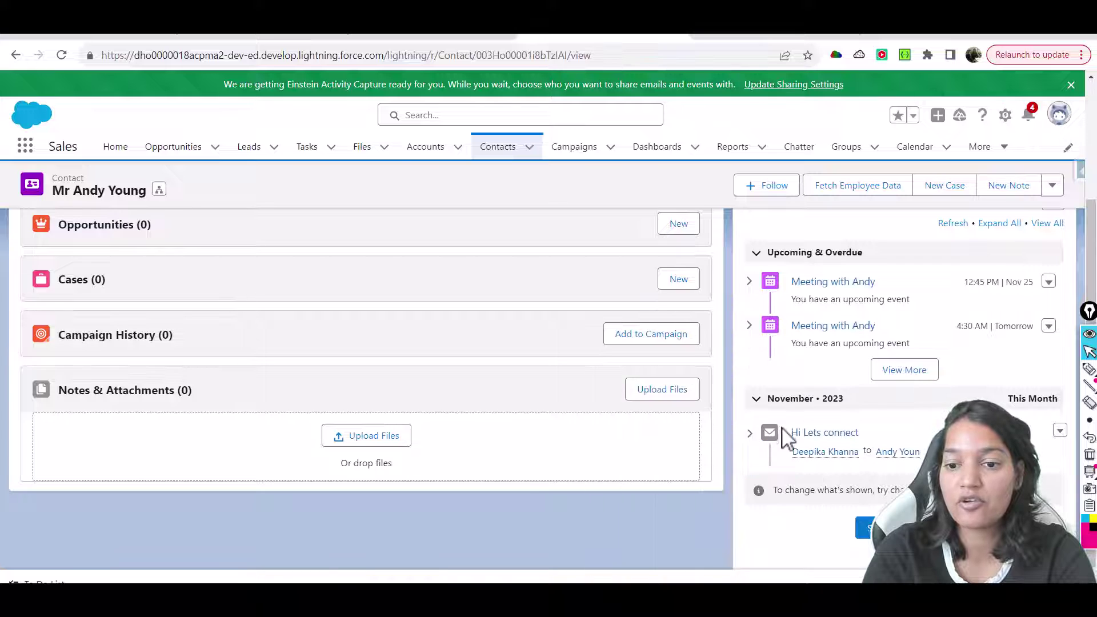
click(750, 433)
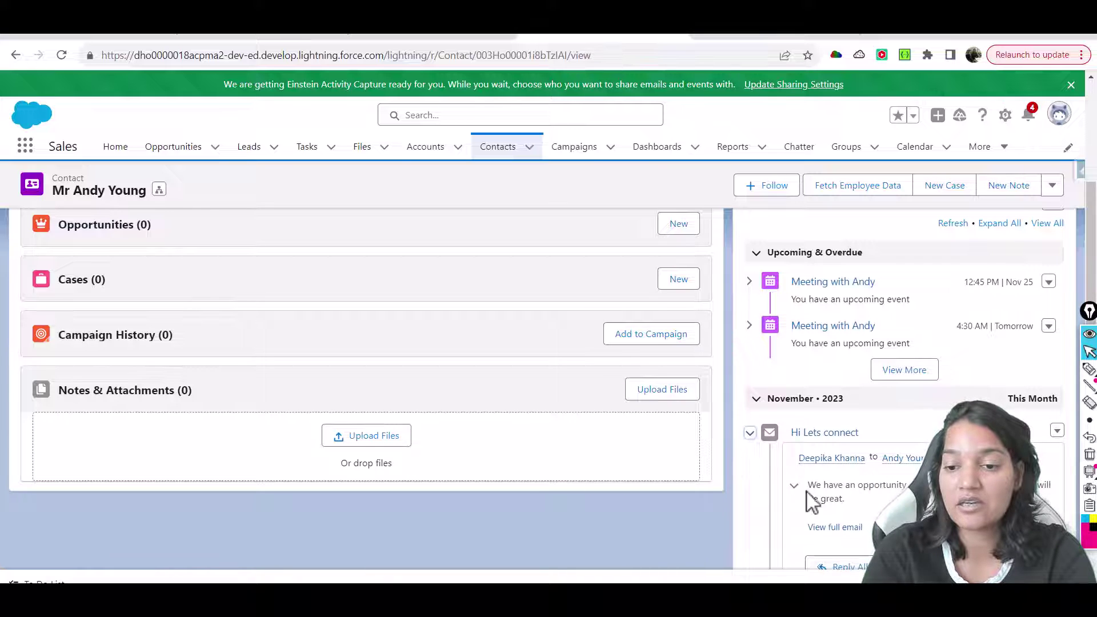
drag(812, 488, 856, 508)
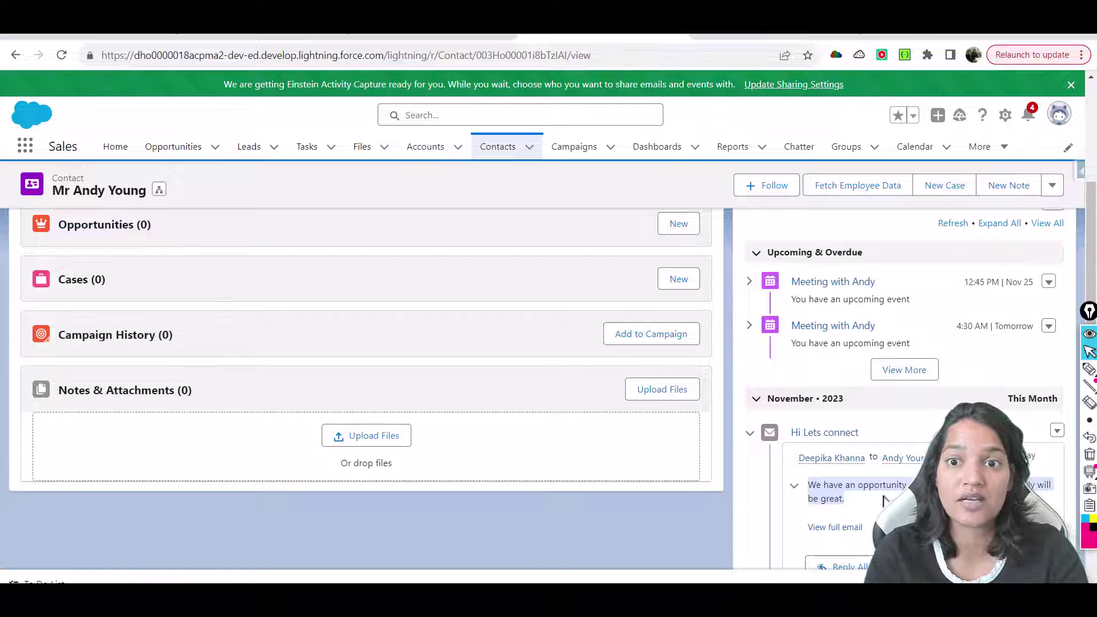
- Open Google Calendar from Gmail's apps grid and create an event Sunday Nov 26, 3–4pm
click(789, 34)
click(1032, 103)
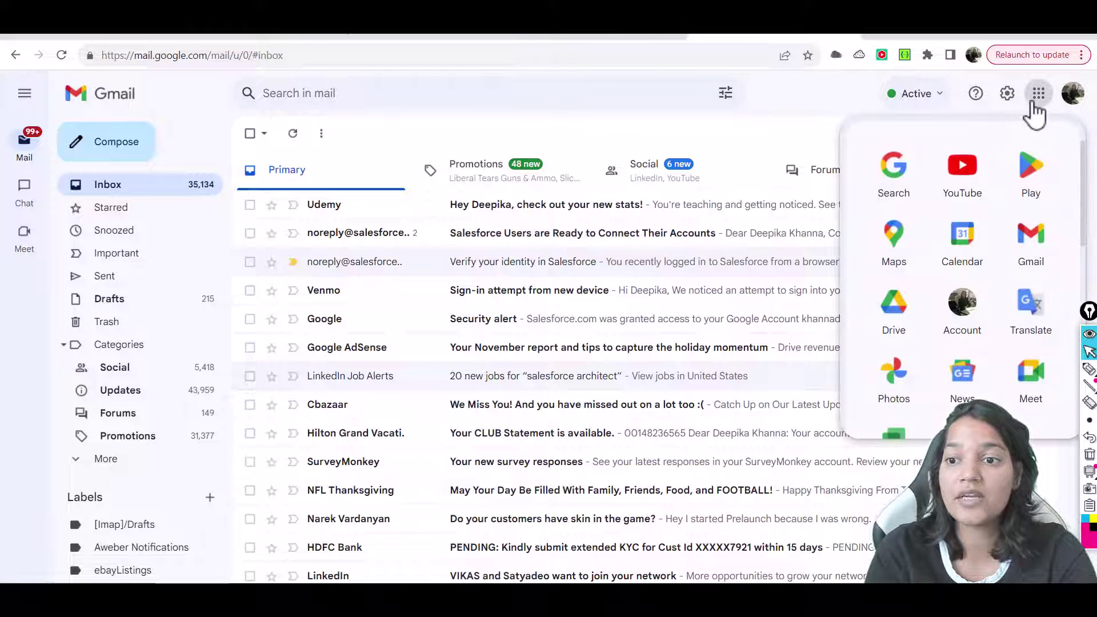
click(966, 257)
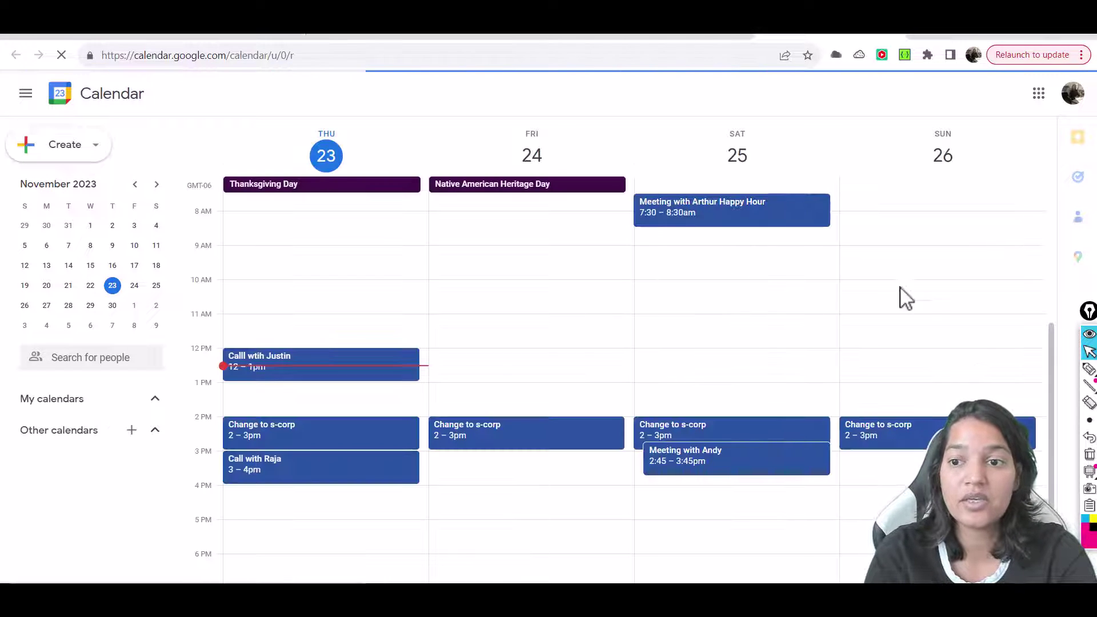
click(909, 472)
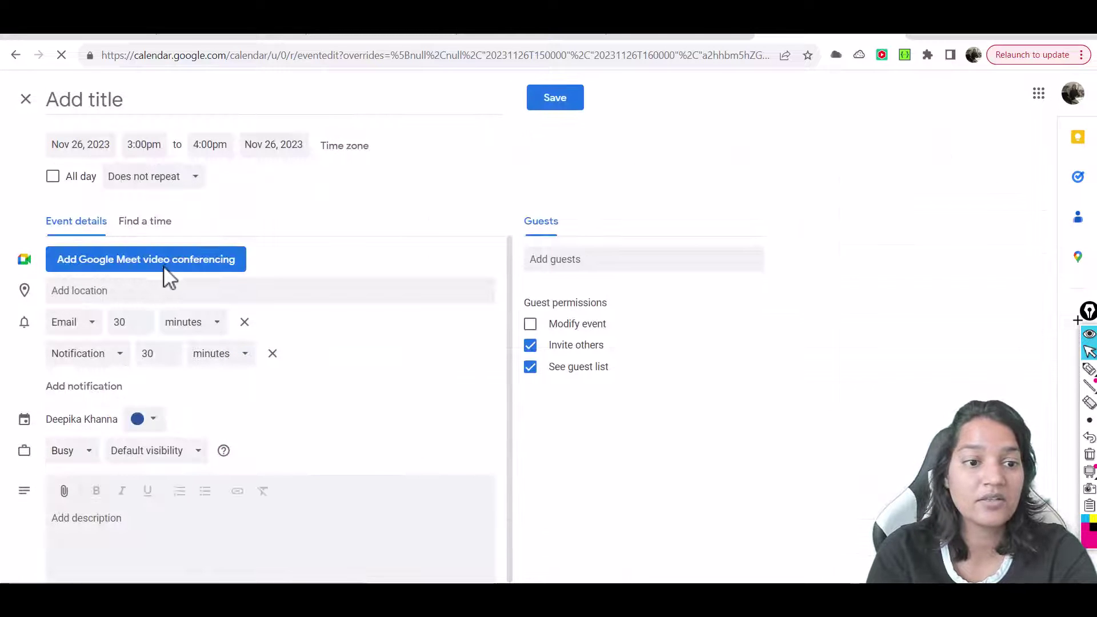
- Title the event as a meeting regarding the opportunity, add the first guest, and update the title's name
text(Meeting with Andy reg)
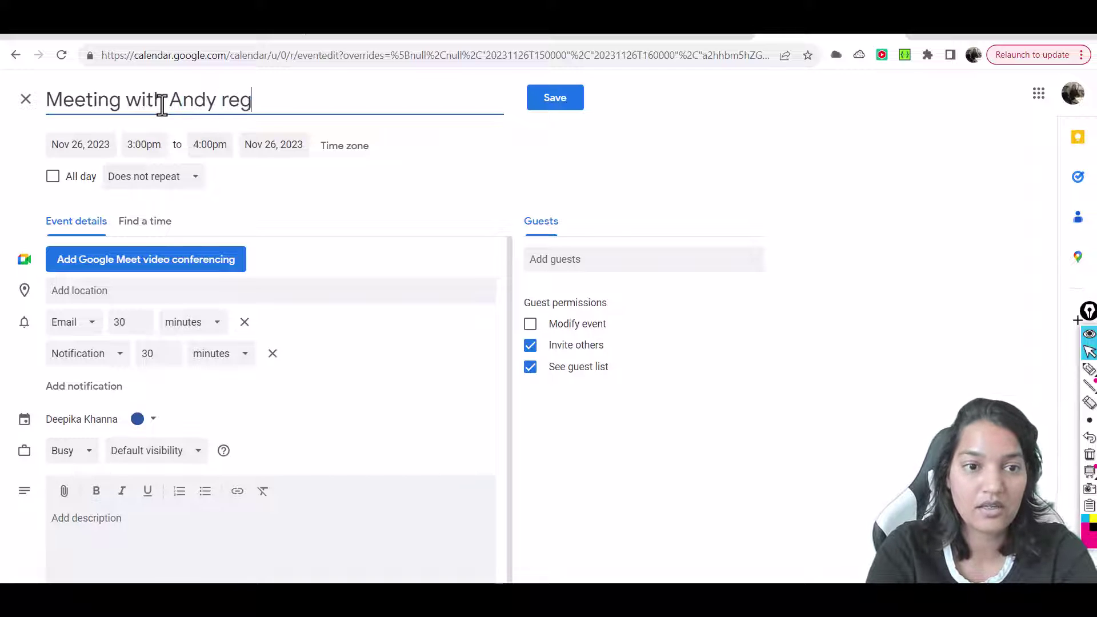
text(arding opportunity)
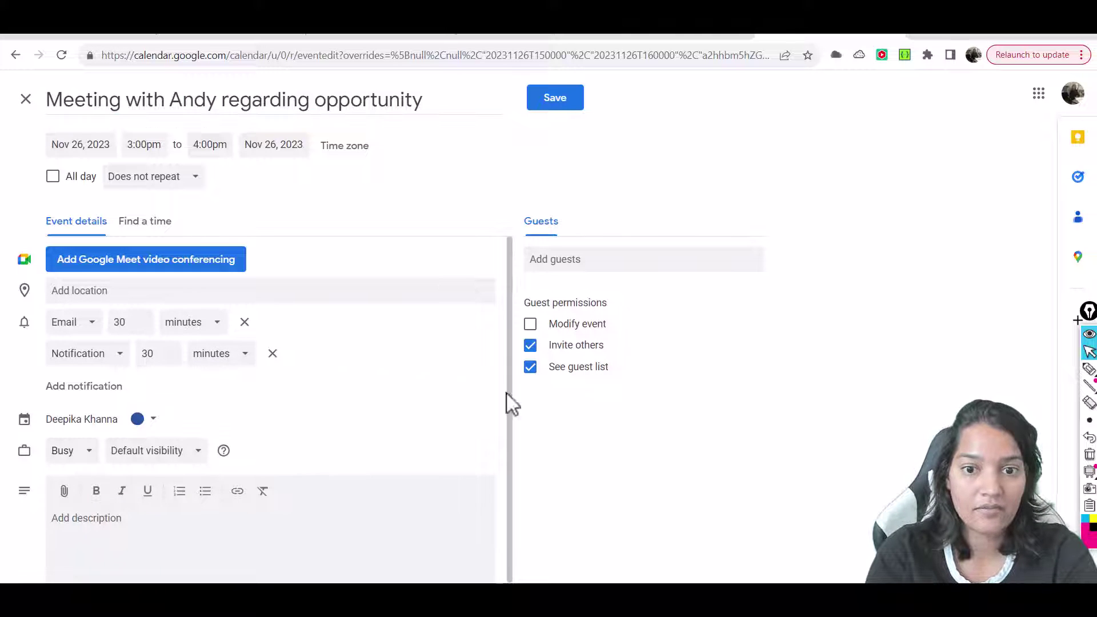
click(565, 257)
text(Arthur Song)
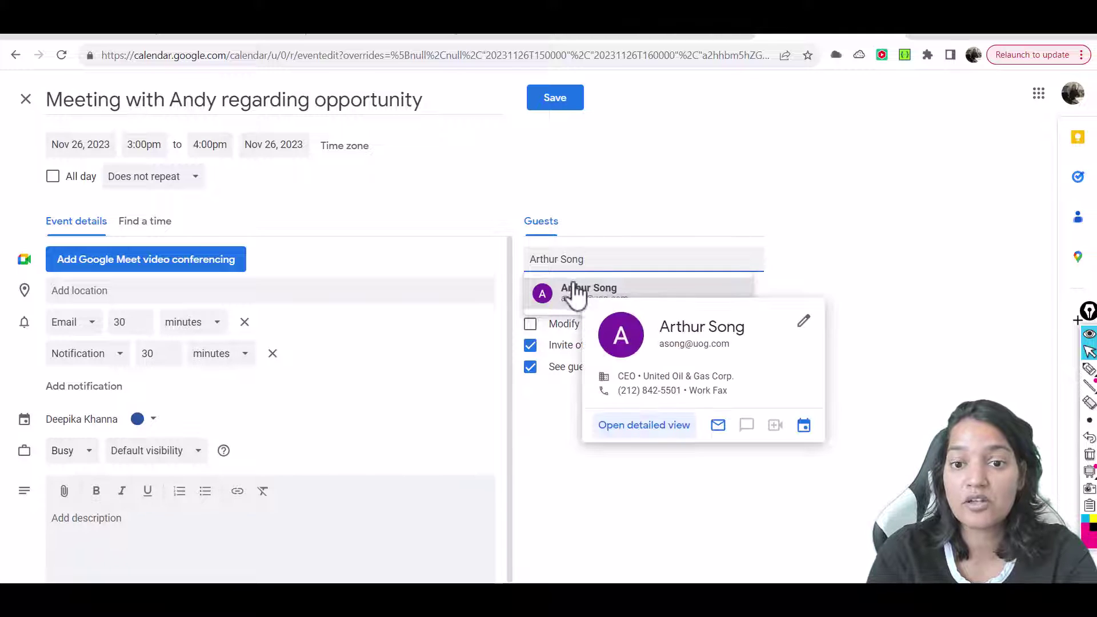
click(577, 305)
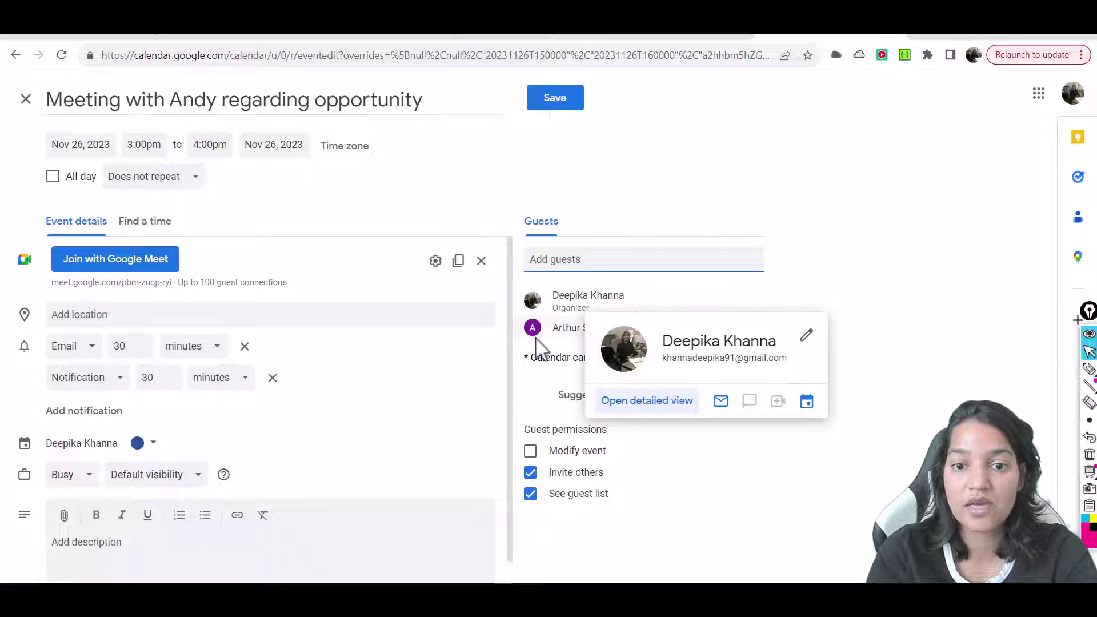
mouse_move(551, 331)
drag(552, 329, 607, 327)
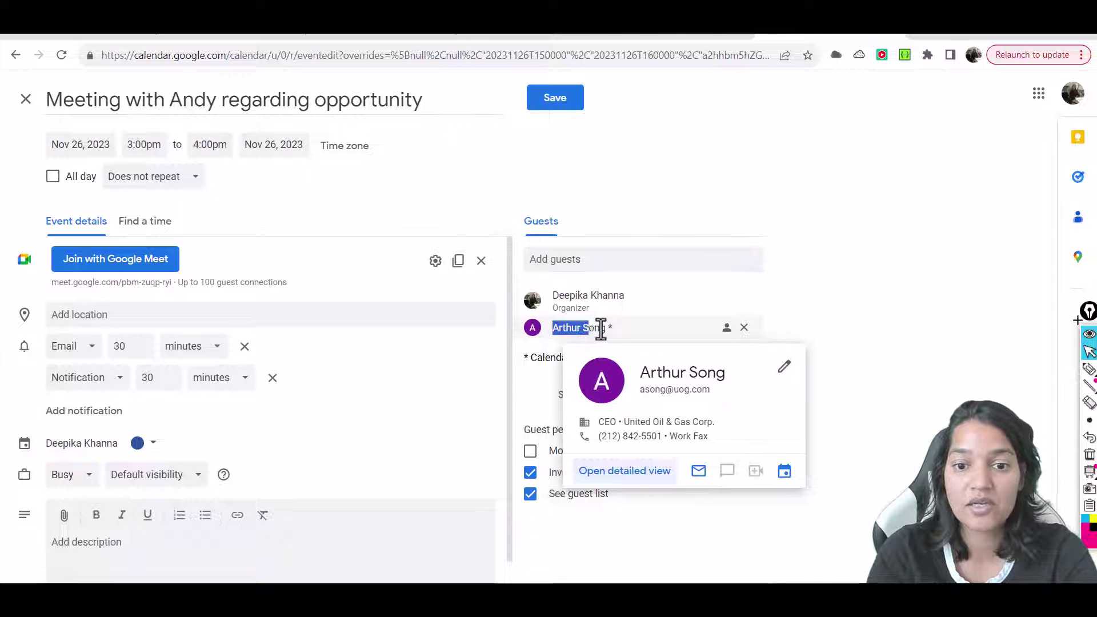
double_click(192, 101)
text(Arthur)
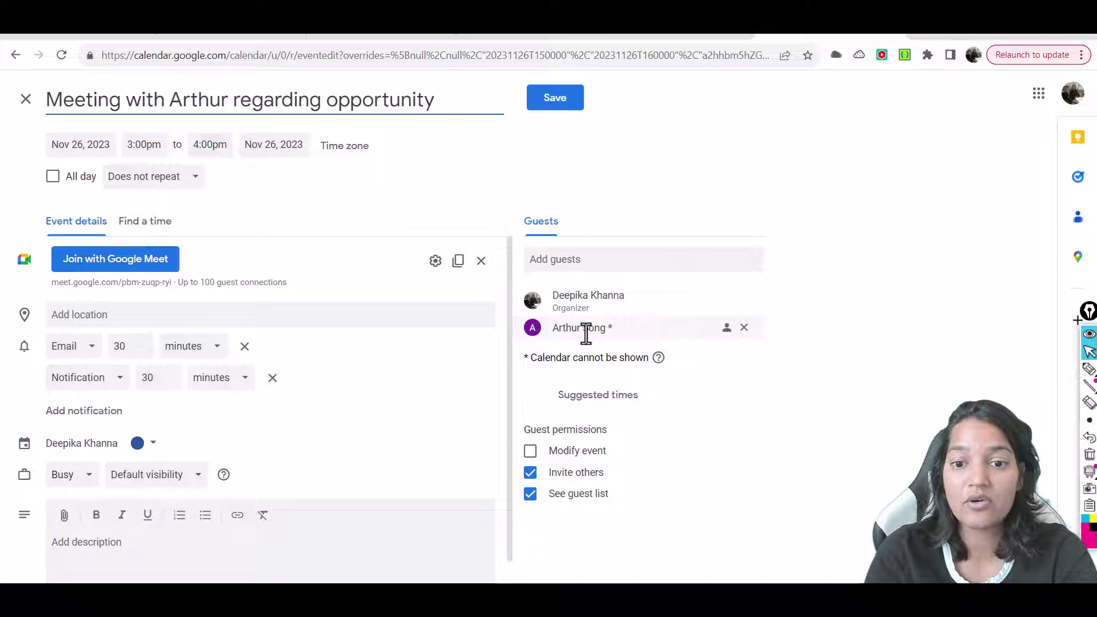
- Add the contact as the second guest on the event
mouse_move(604, 331)
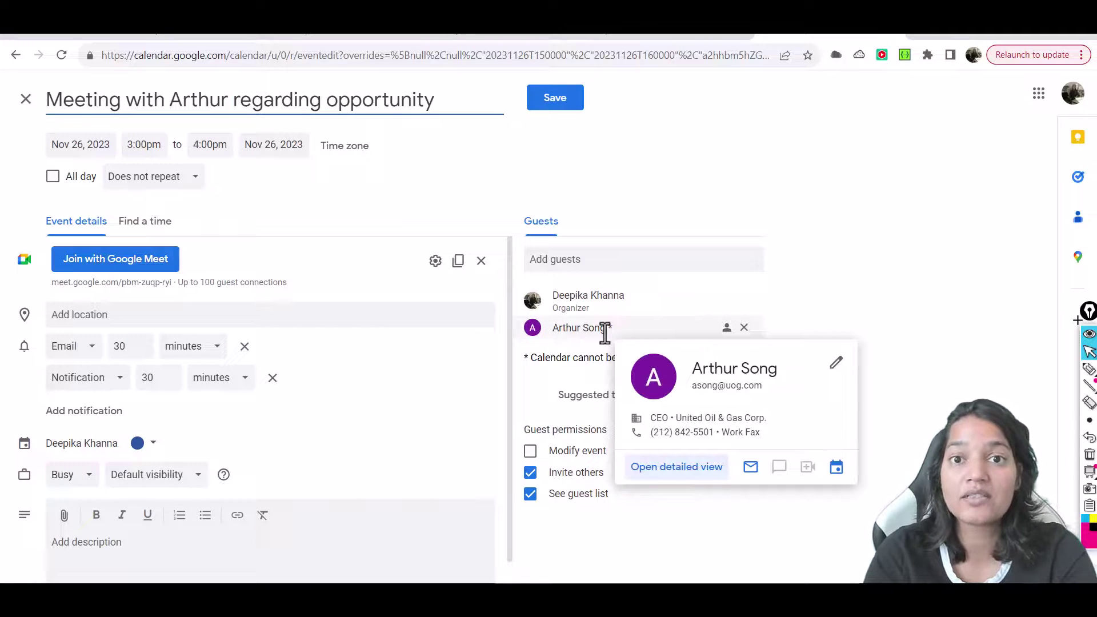
click(574, 260)
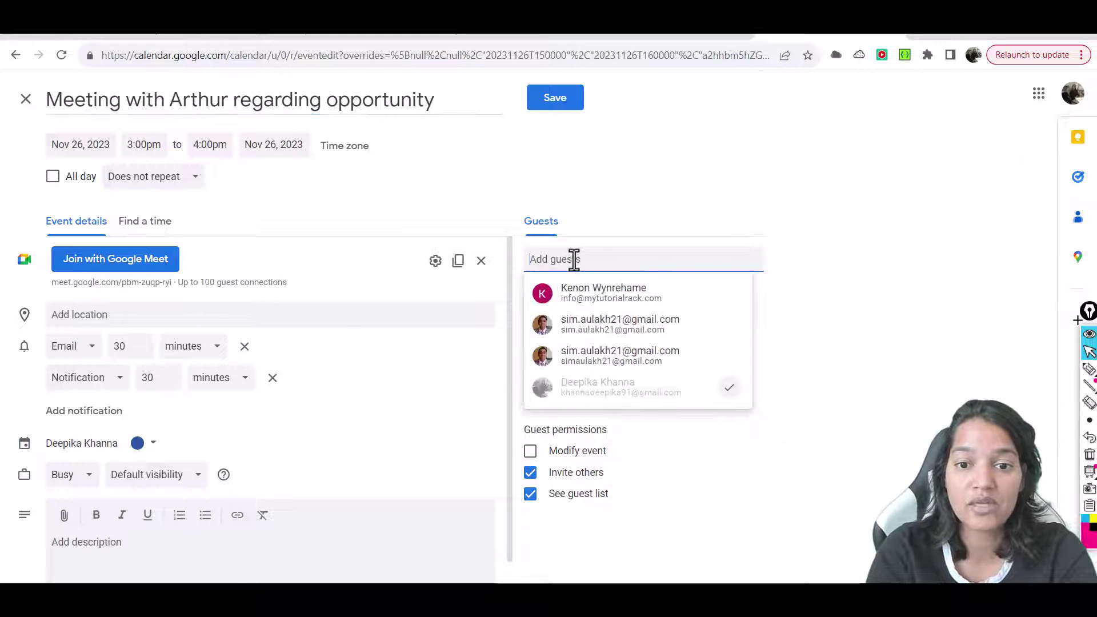
text(Andy)
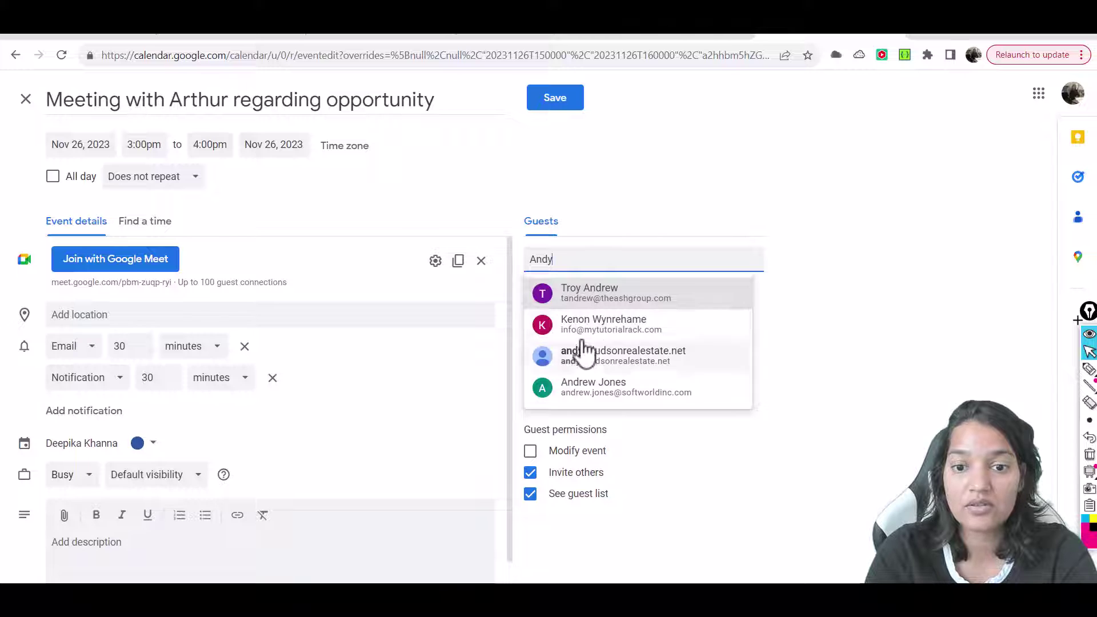
key(Escape)
key(Return)
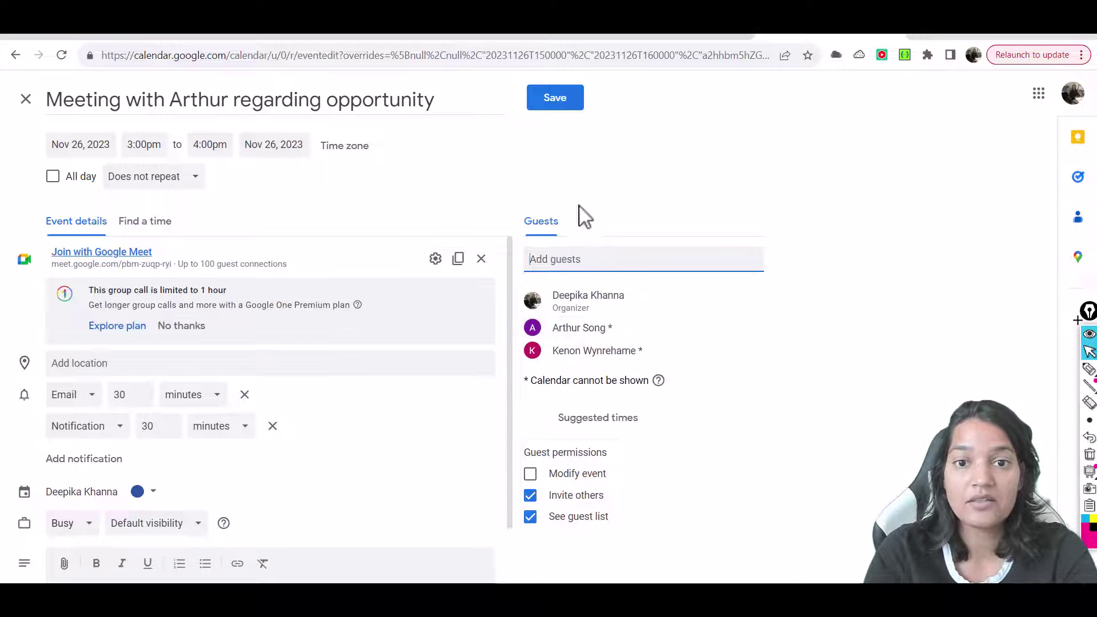
click(513, 37)
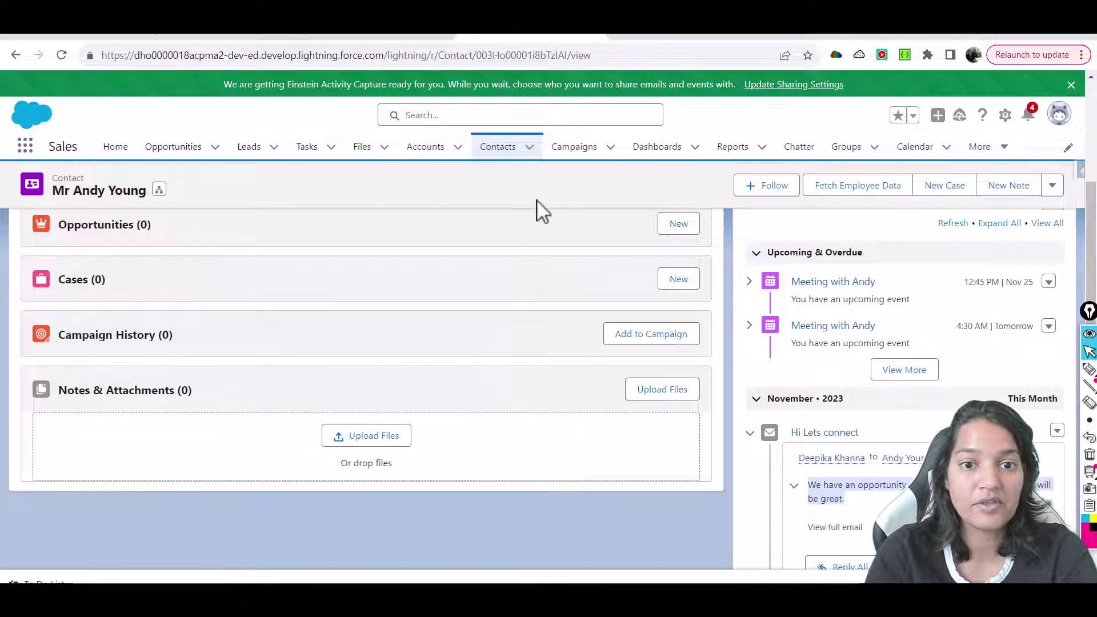
- Refresh All Contacts, select the fourth contact's name, and begin adding them as a guest
click(501, 157)
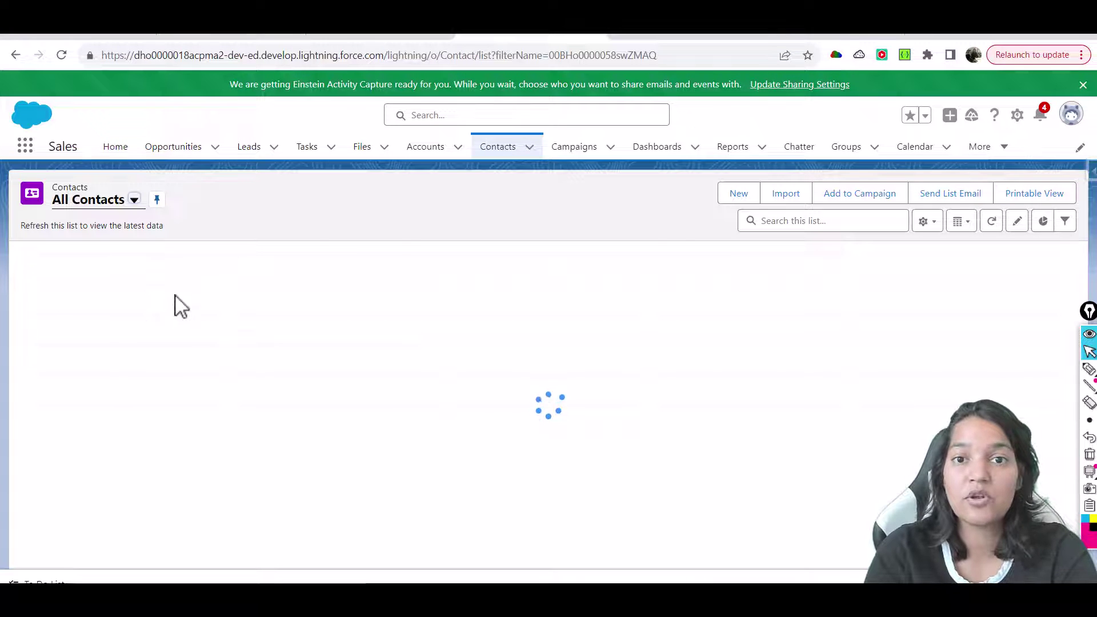
drag(156, 341, 83, 342)
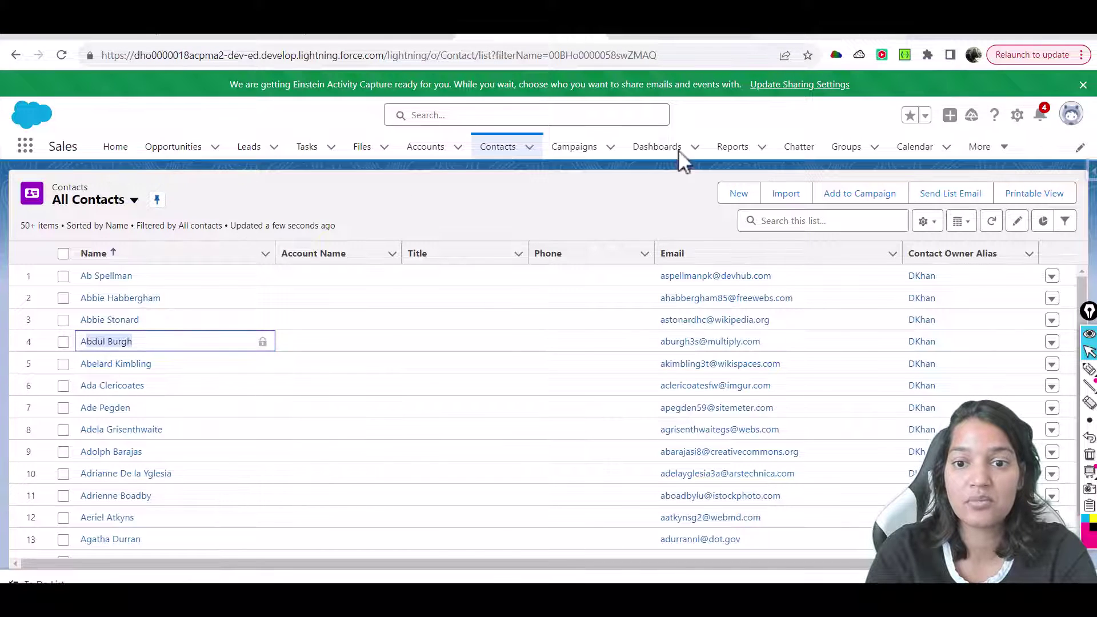
key(ctrl+Tab)
click(682, 257)
- Search for another contact in Add guests and add them as a meeting guest
text(Adb)
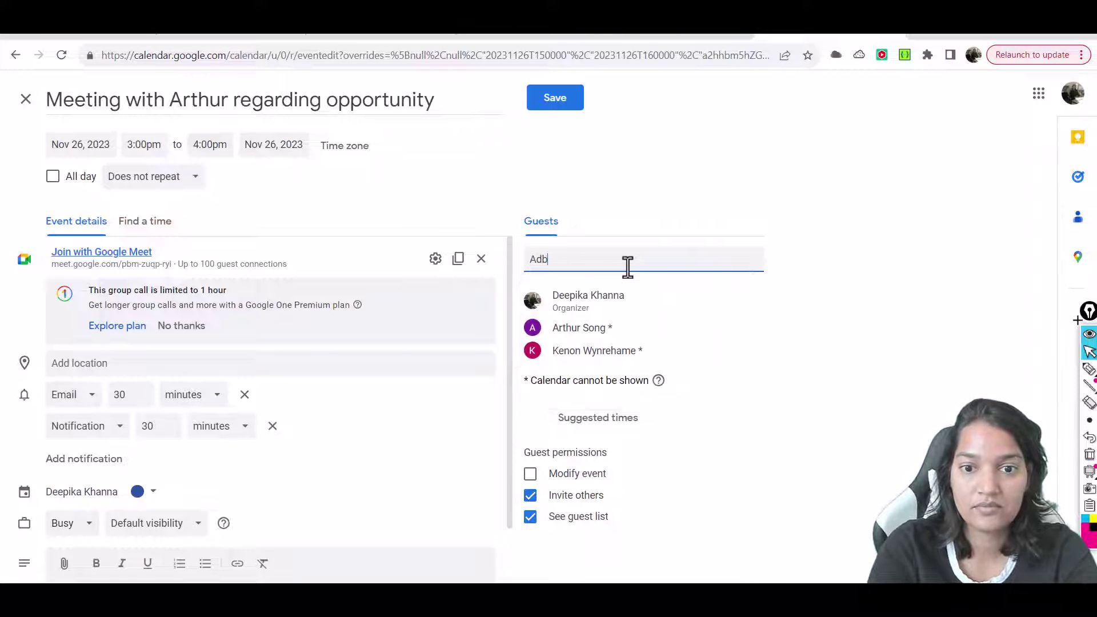
key(BackSpace)
key(BackSpace)
text(bdu)
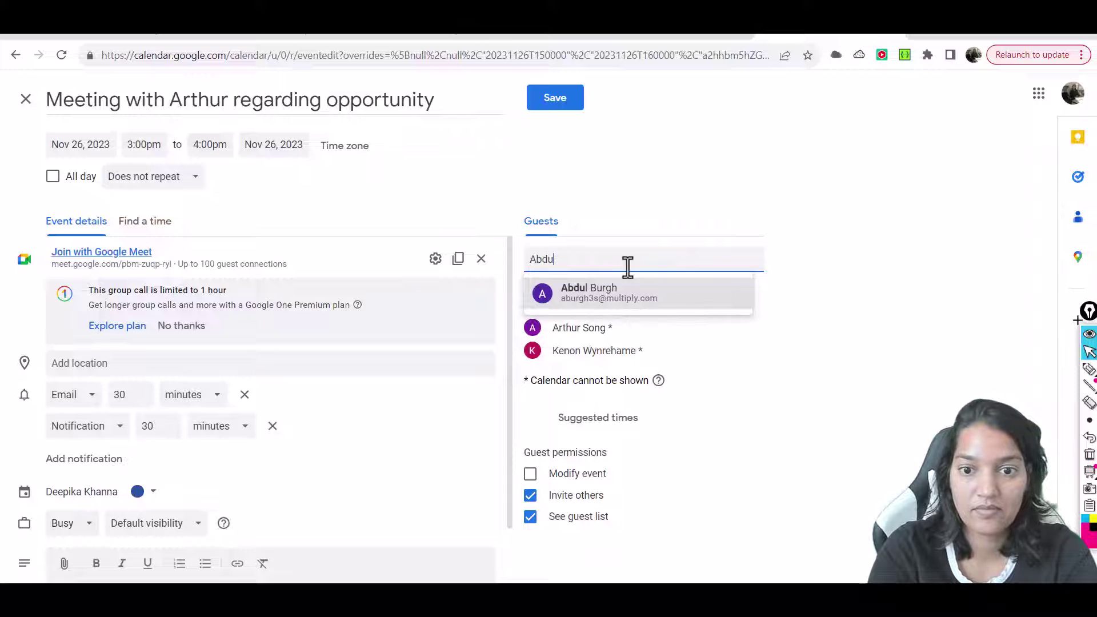
click(571, 298)
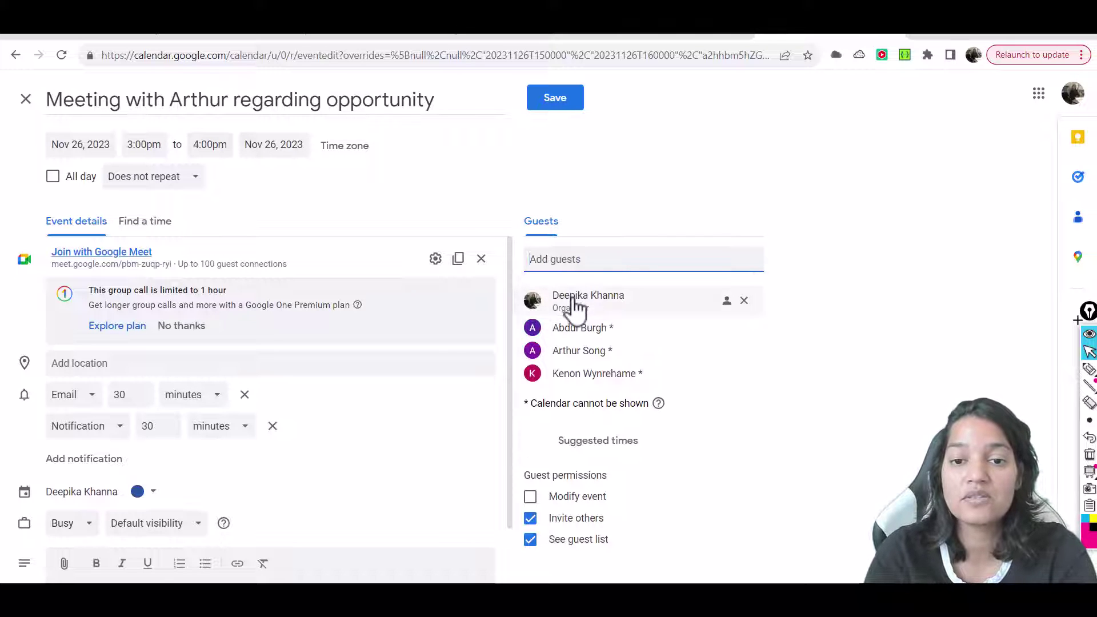
mouse_move(578, 308)
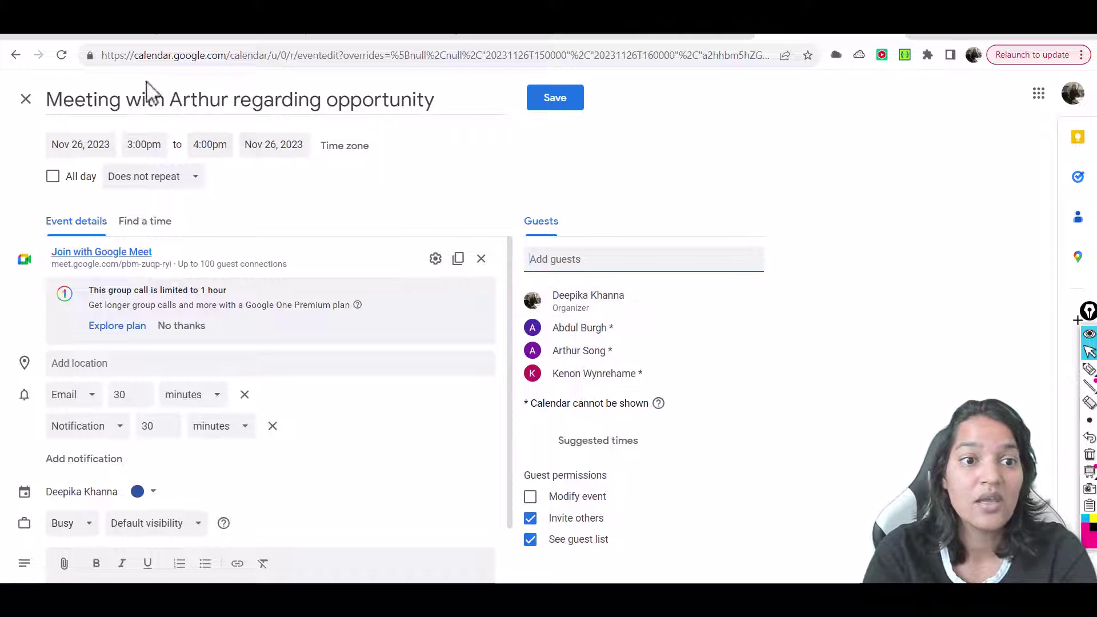
- Retitle the calendar event to 'Meeting with the team'
drag(142, 101, 222, 101)
click(394, 90)
drag(445, 98, 182, 100)
text(the team)
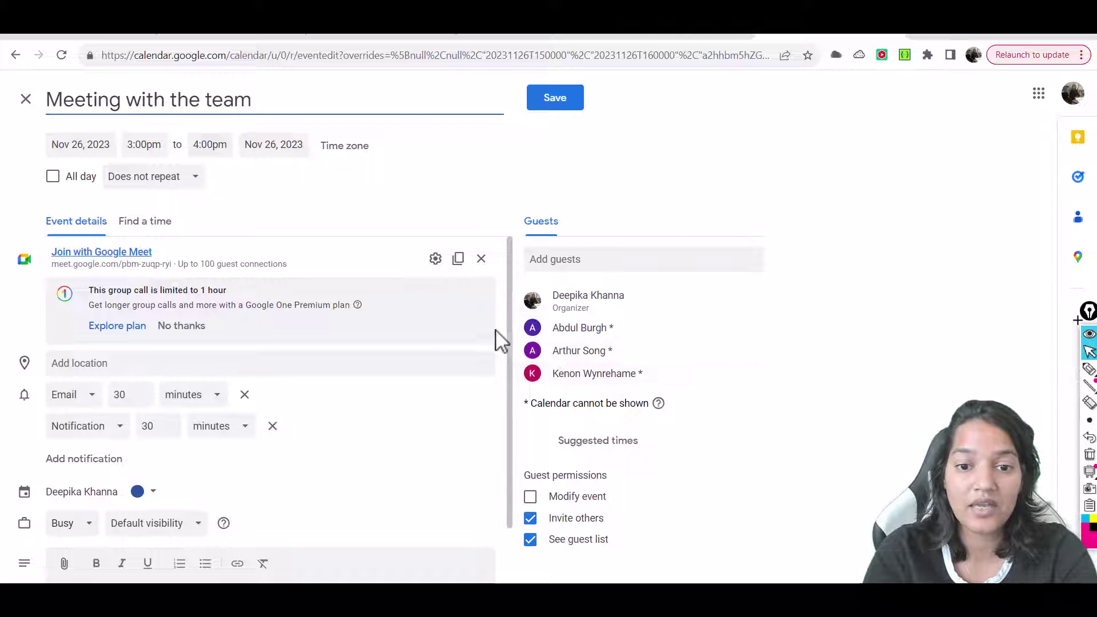
triple_click(510, 364)
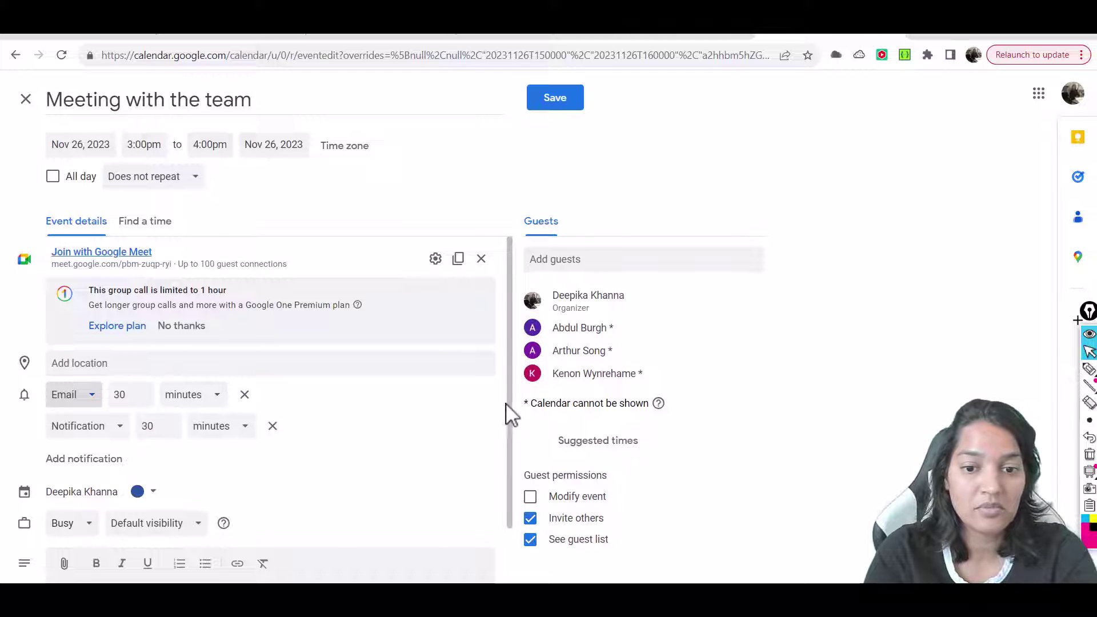
- Add the event description 'Lets Celebrate Thanksgiving together.'
scroll(506, 435, down, 1)
scroll(320, 503, down, 2)
click(120, 502)
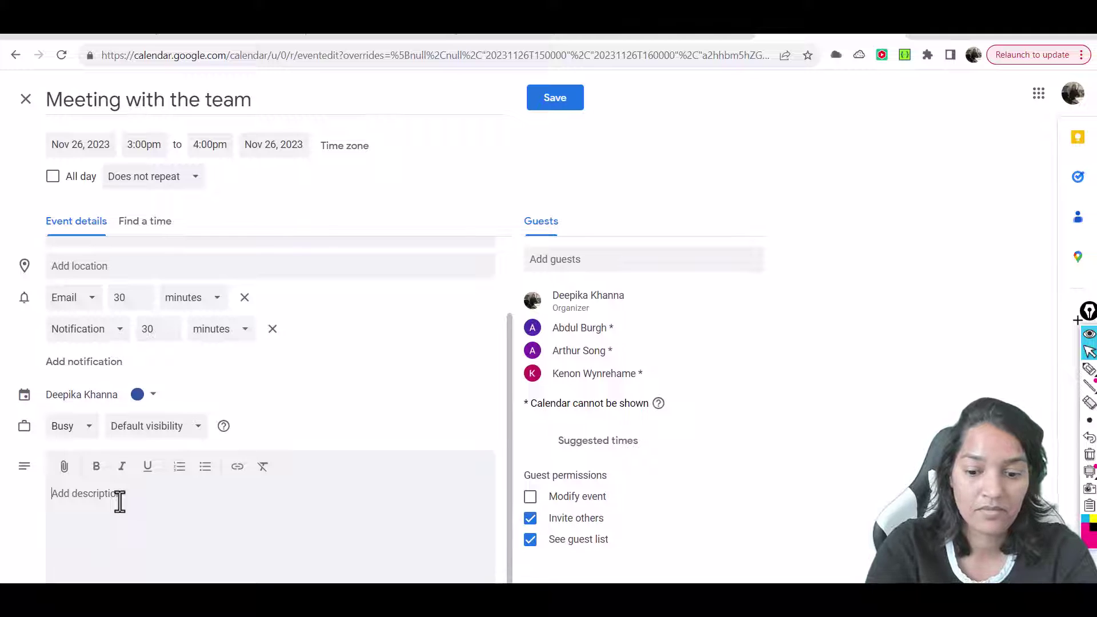
text(It)
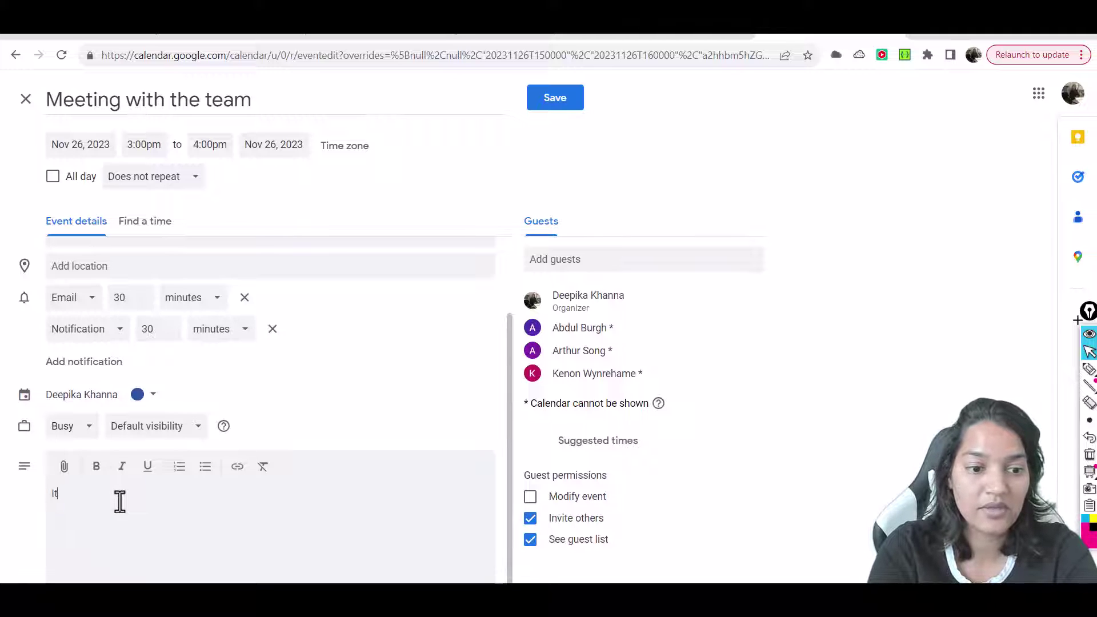
key(BackSpace)
key(BackSpace)
text(Lets Celebrate Than)
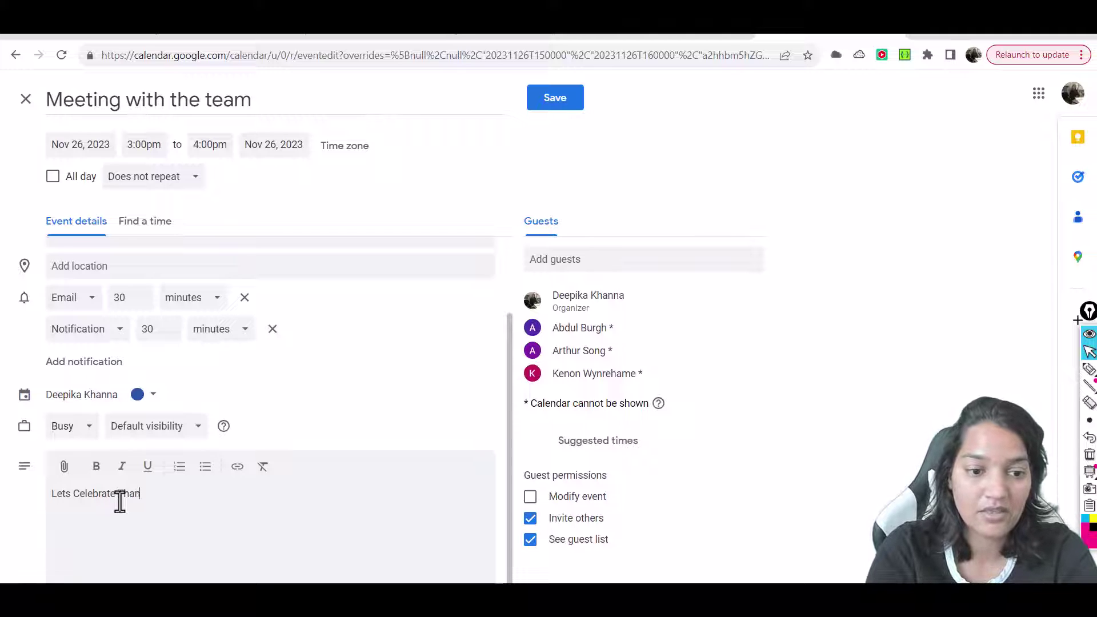
text(ksgiving together.)
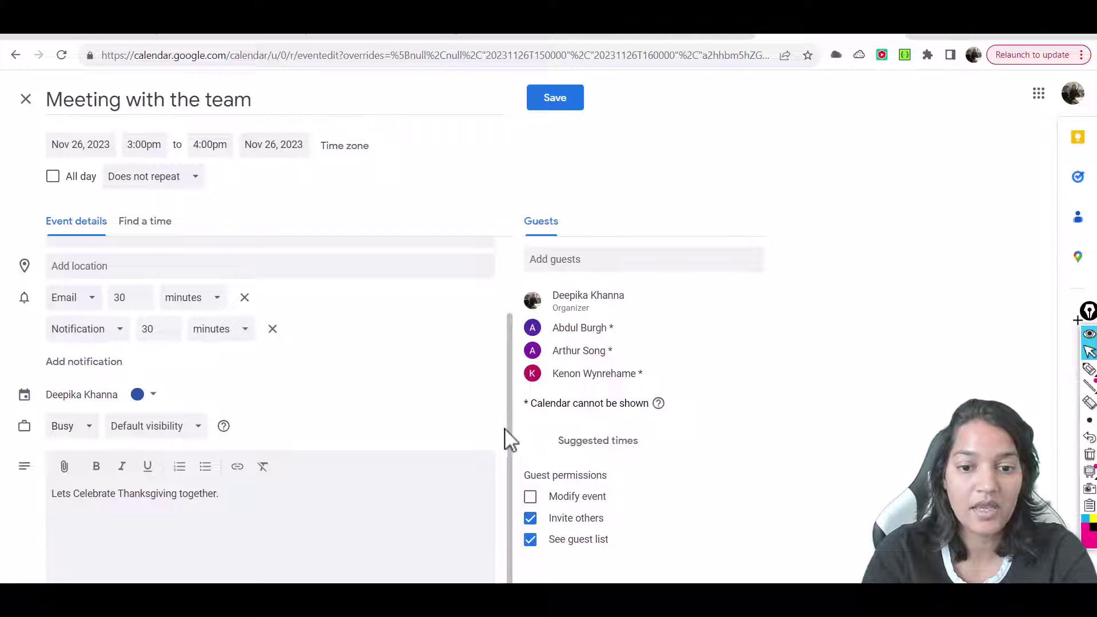
scroll(514, 403, up, 1)
scroll(514, 371, up, 2)
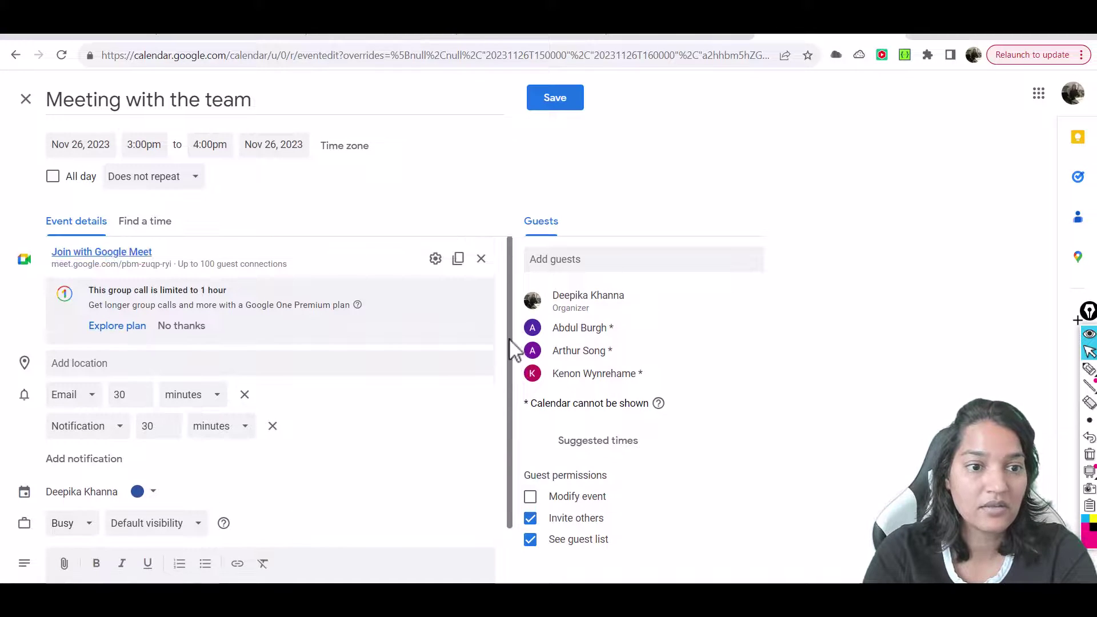
scroll(515, 400, down, 2)
scroll(509, 429, up, 2)
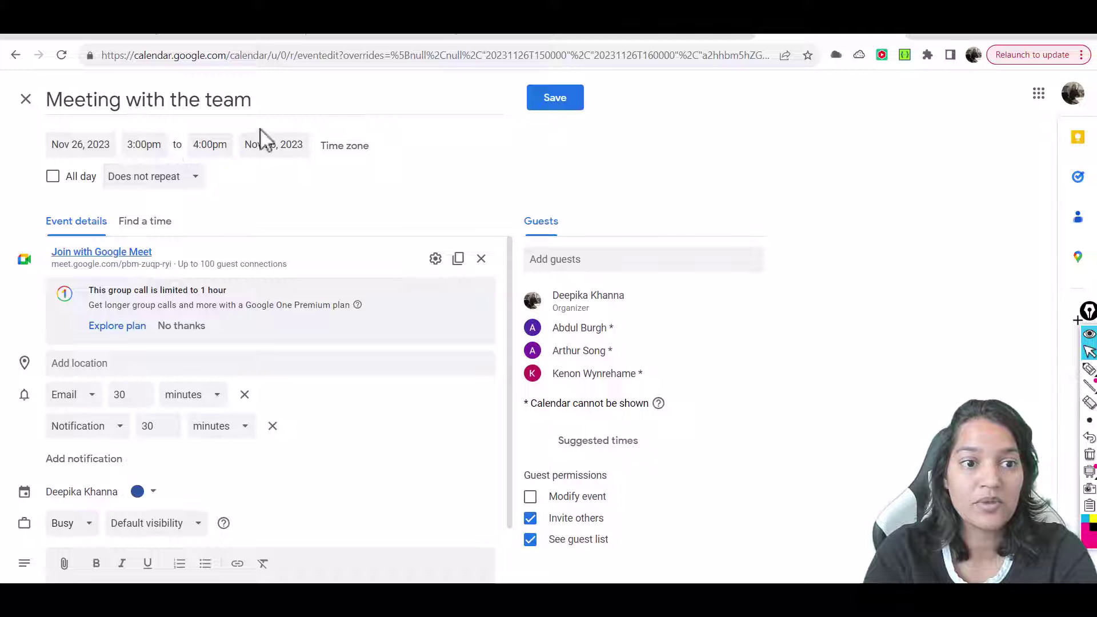
- Save the event, send invitations to its guests, and return to Salesforce's All Contacts list
click(561, 105)
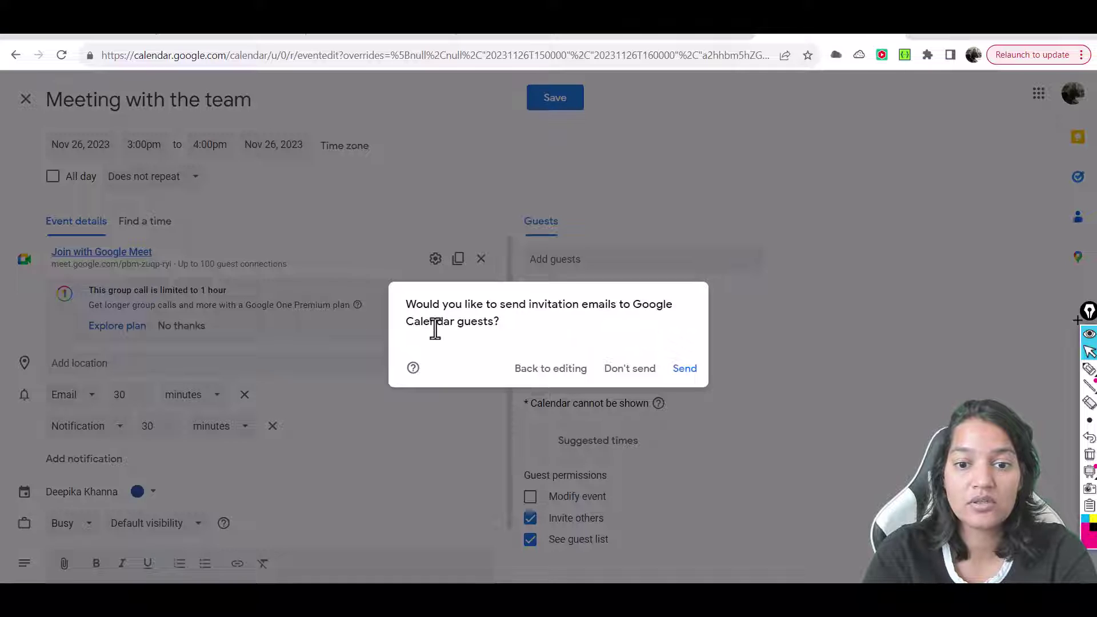
click(685, 370)
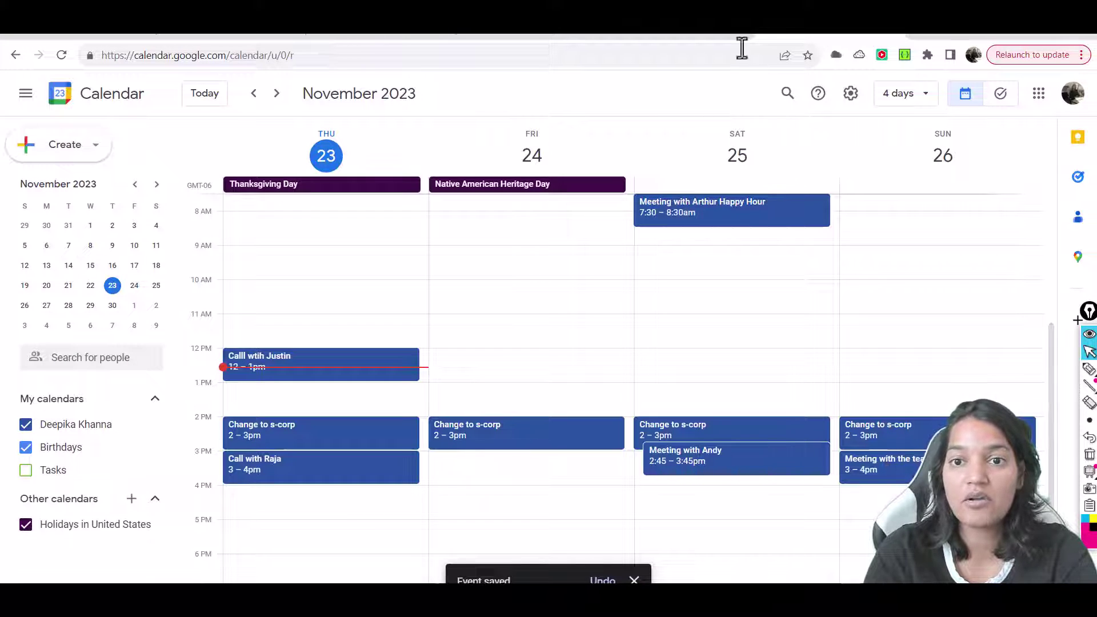
click(540, 37)
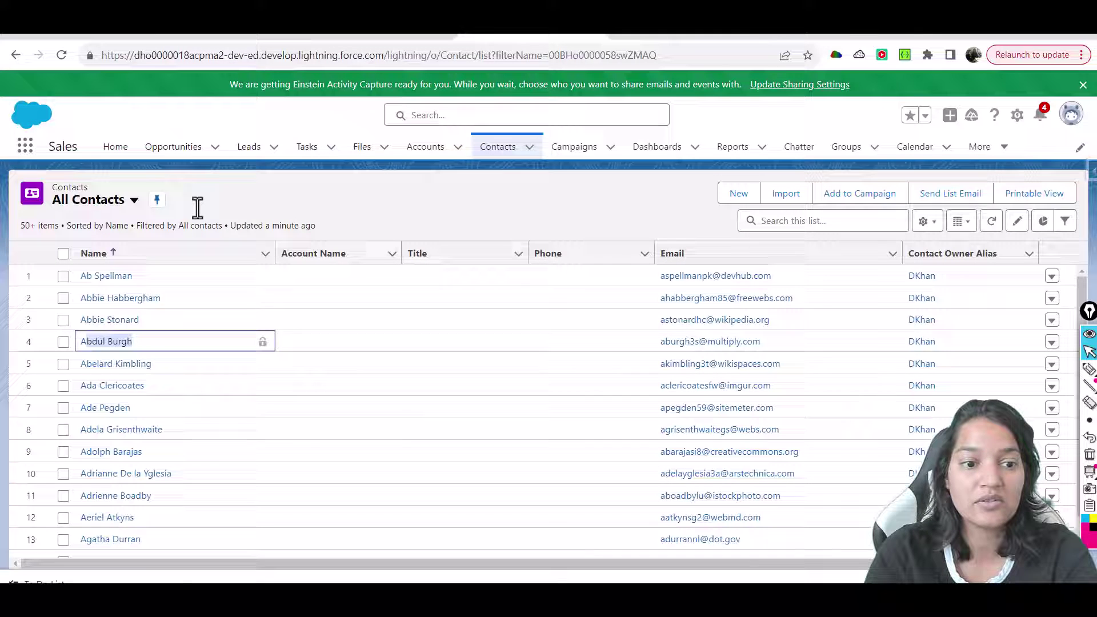
- Open the fourth contact's record and reload it until the new activity syncs in
click(96, 345)
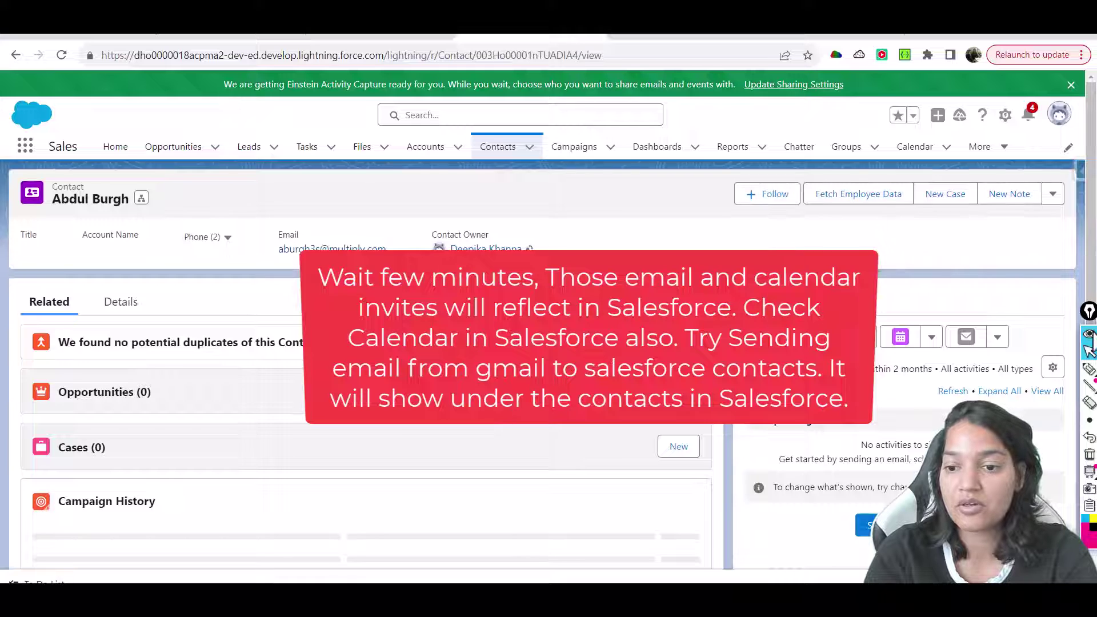
scroll(735, 220, down, 2)
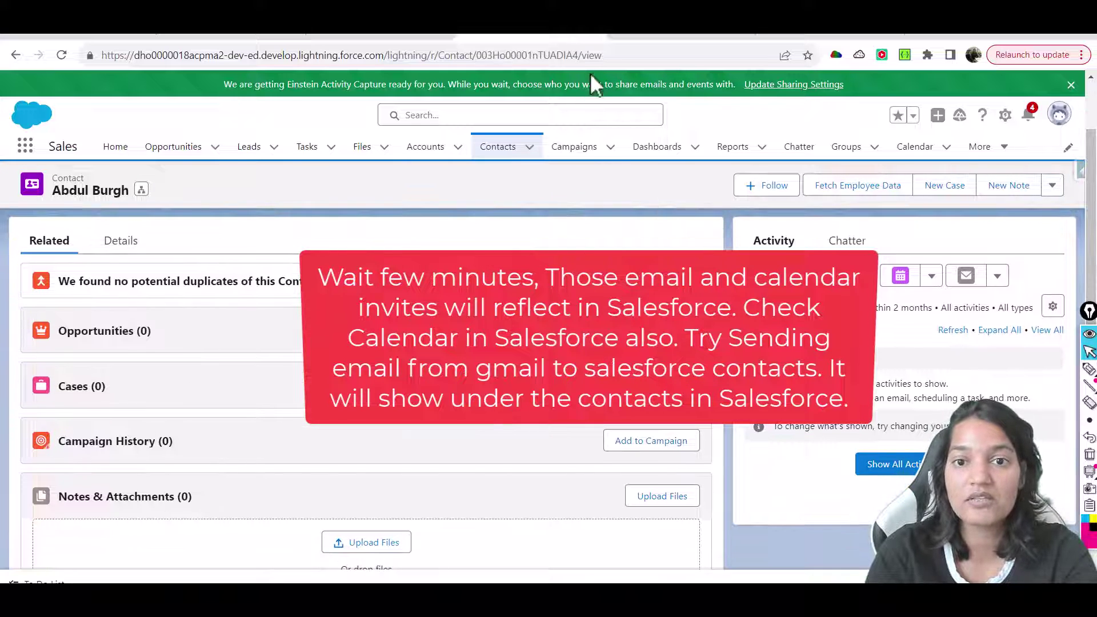
click(588, 57)
key(Return)
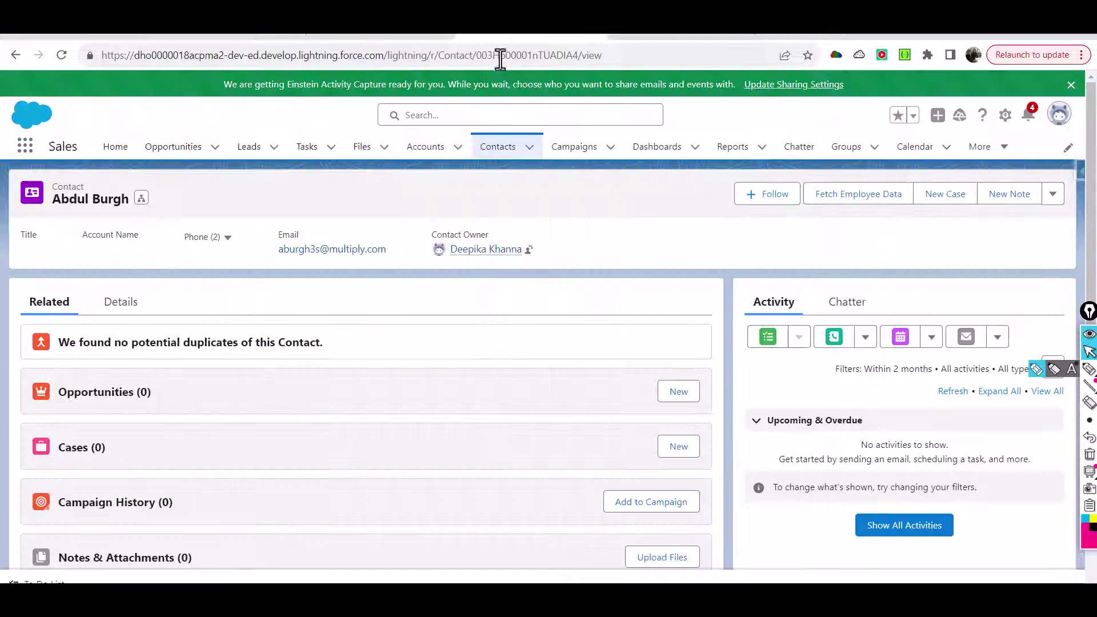
click(501, 59)
key(Return)
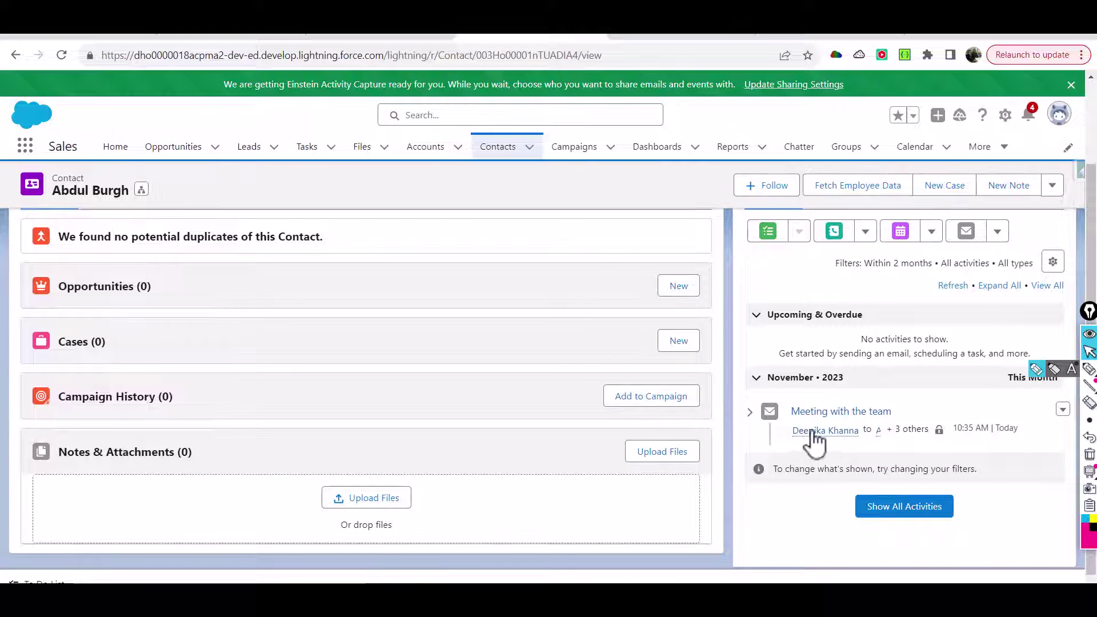
- Expand the Meeting with the team activity to review its description and guests
click(1064, 409)
click(907, 435)
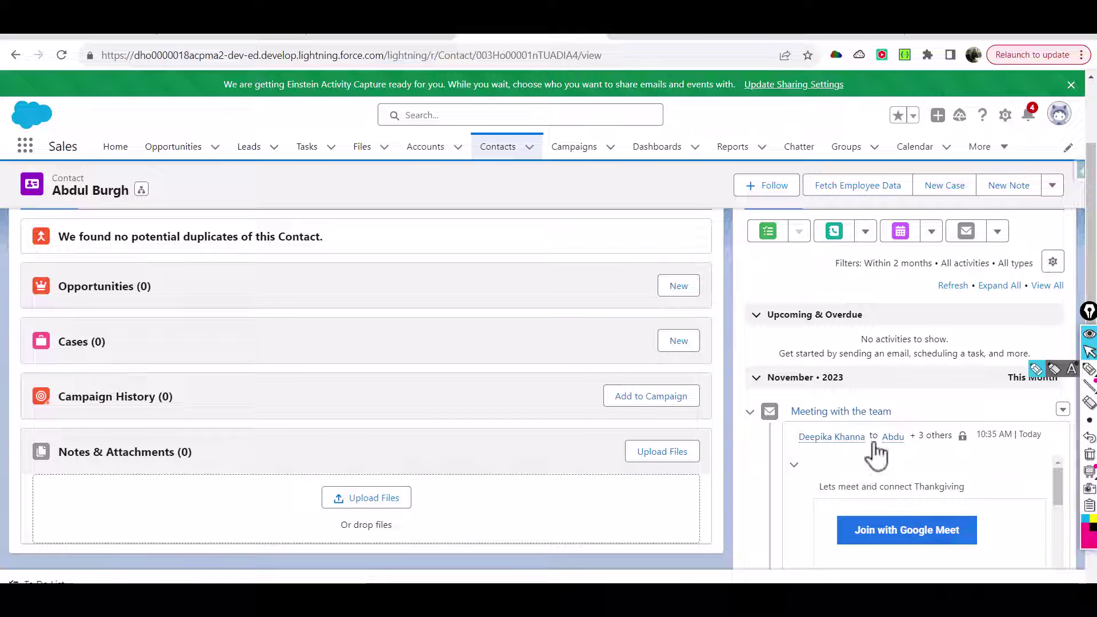
drag(1064, 466, 1058, 558)
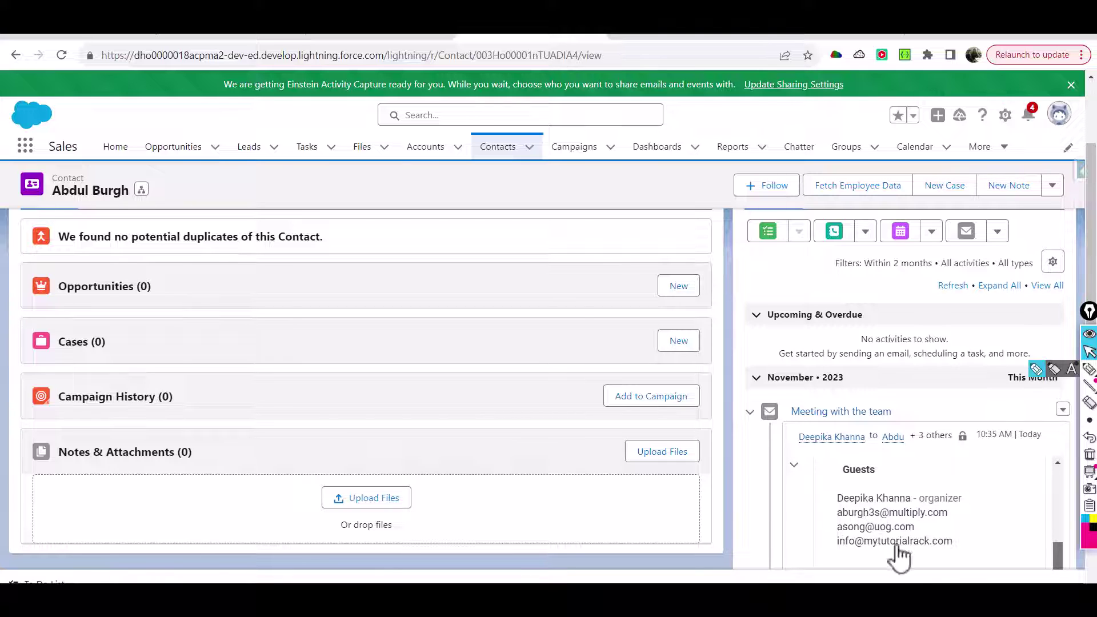
scroll(1009, 490, down, 4)
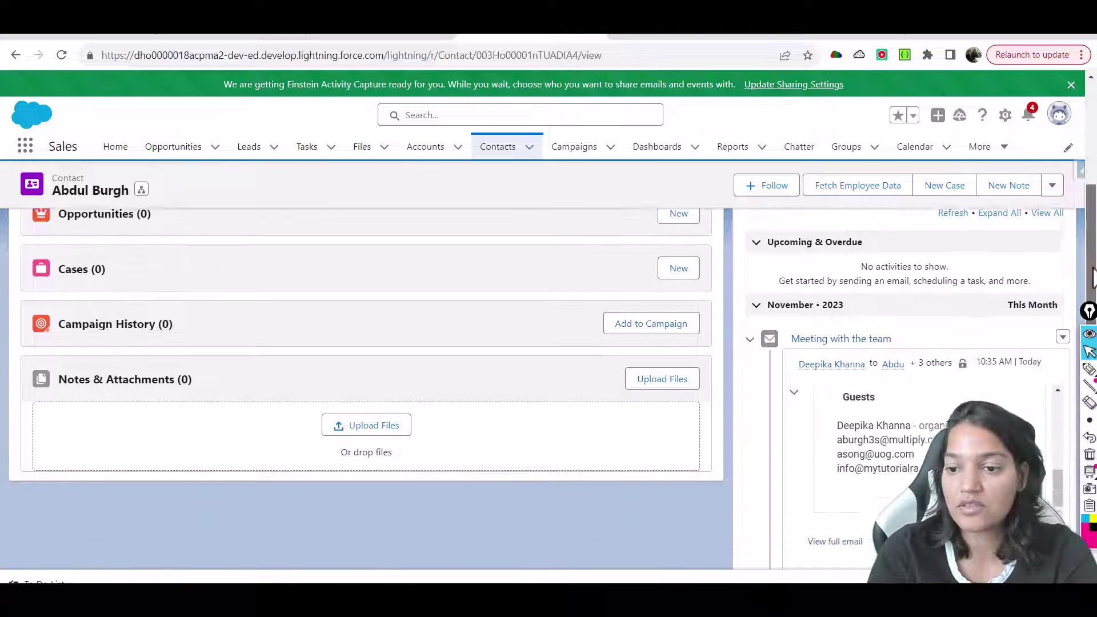
scroll(837, 472, up, 2)
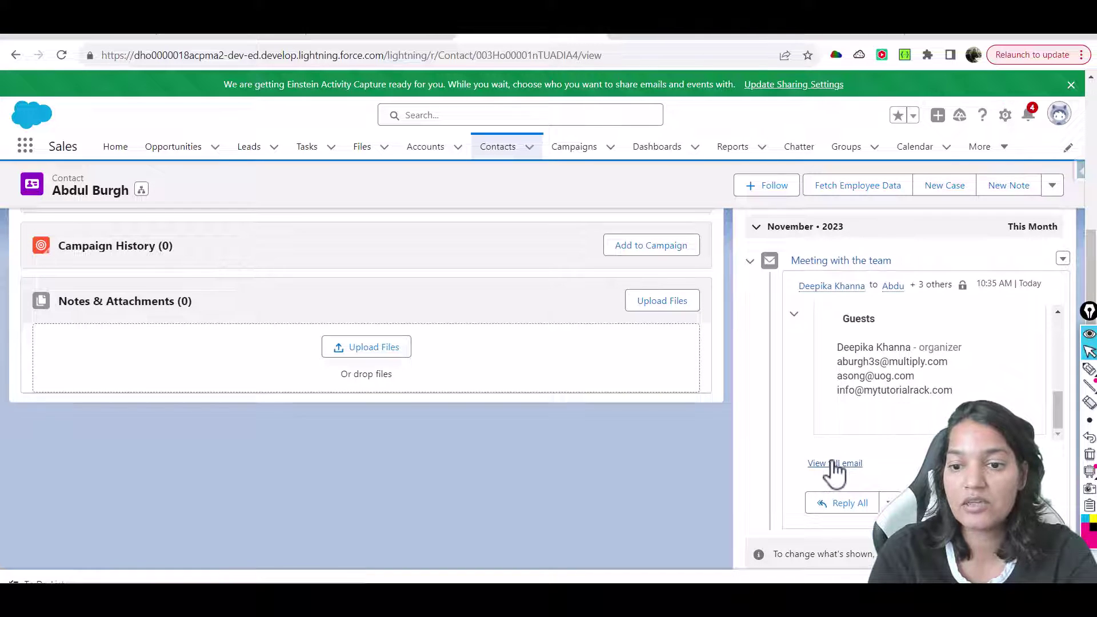
- Open the full email view of the Meeting with the team invite
click(834, 465)
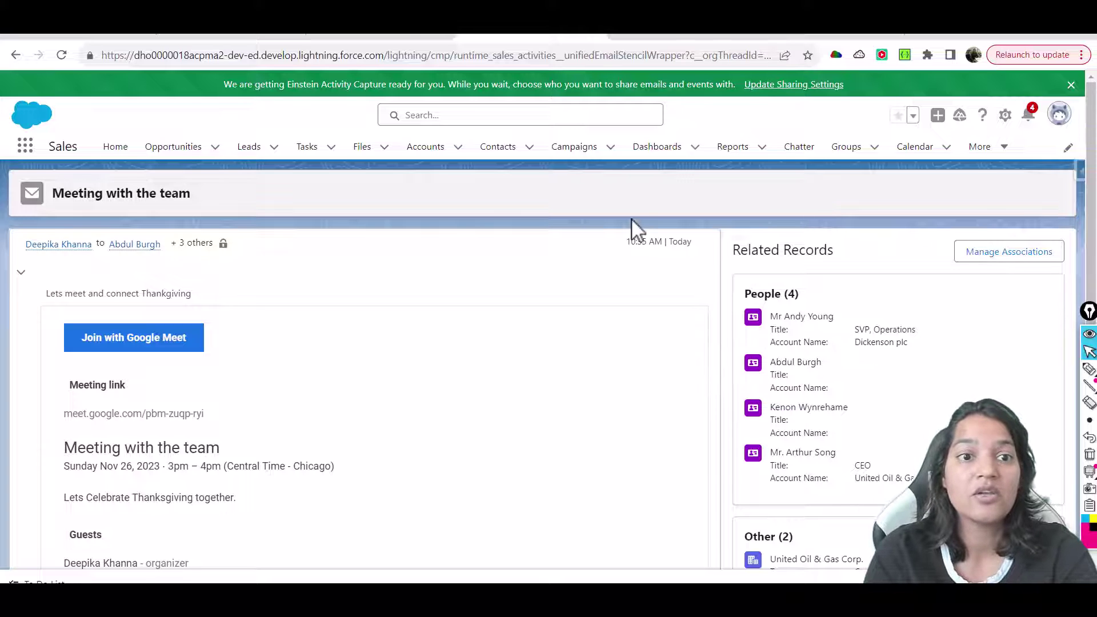
- Reopen the fourth contact, check the Meeting with the team activity, then return to All Contacts
click(493, 150)
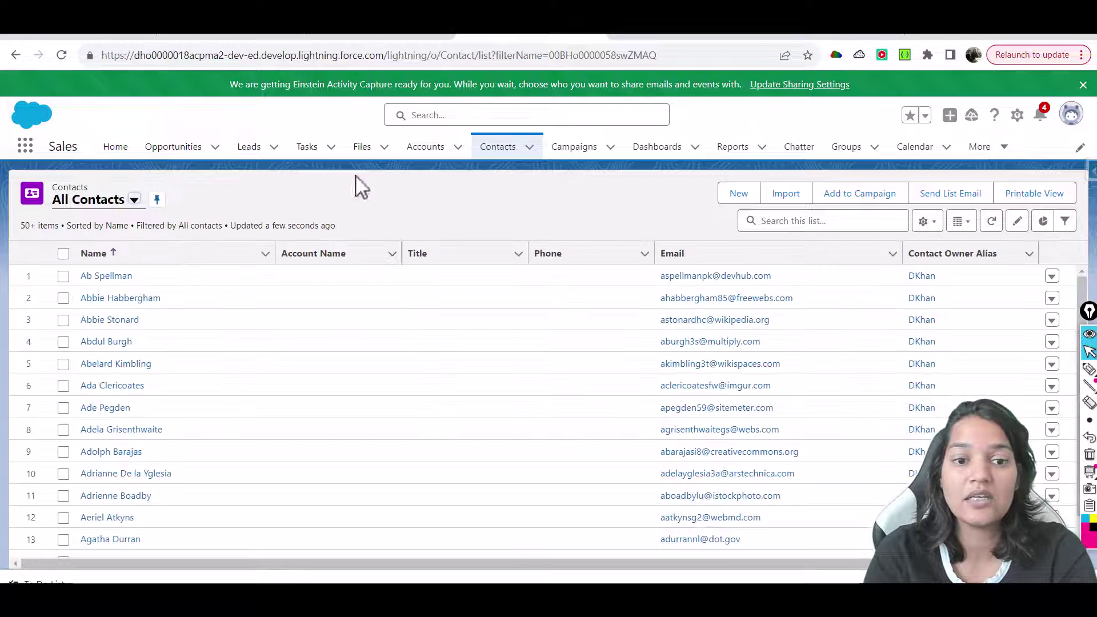
click(107, 343)
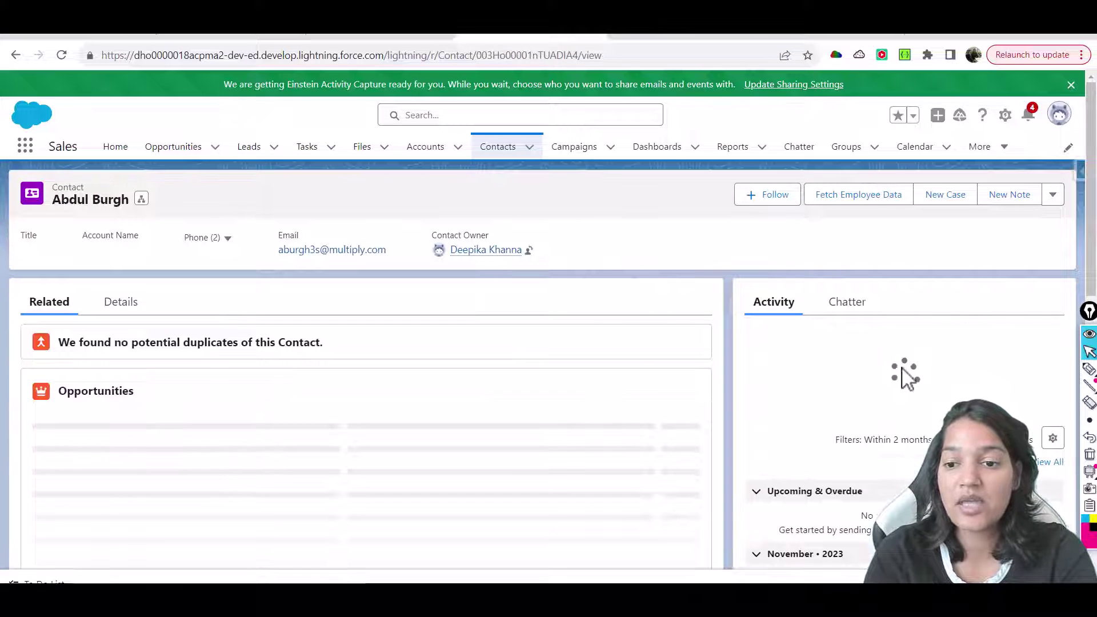
scroll(857, 417, down, 2)
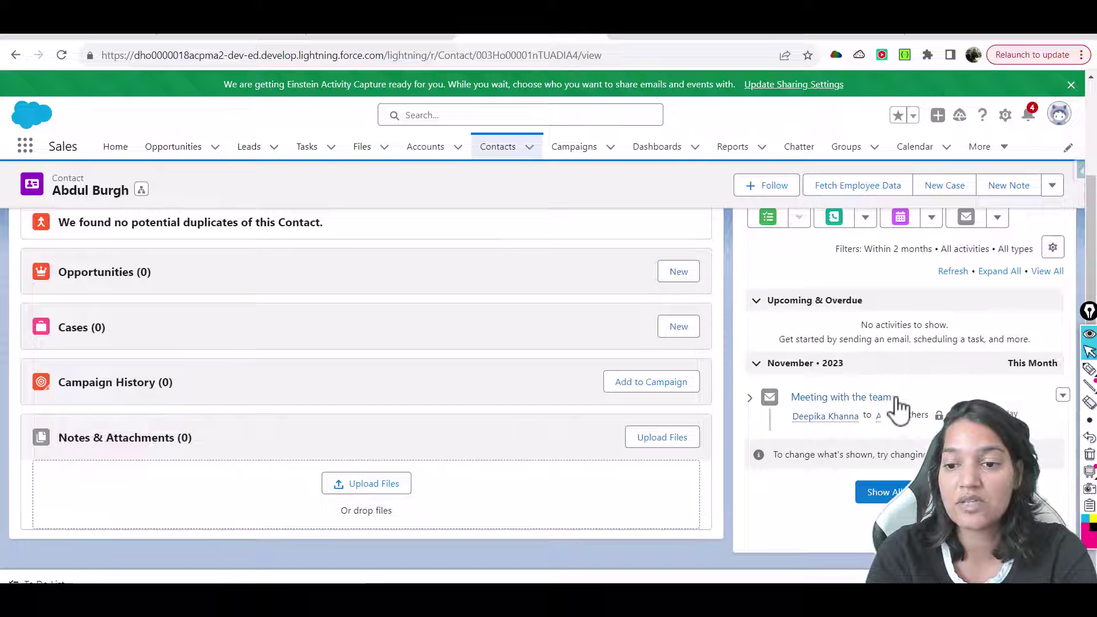
drag(892, 400, 799, 411)
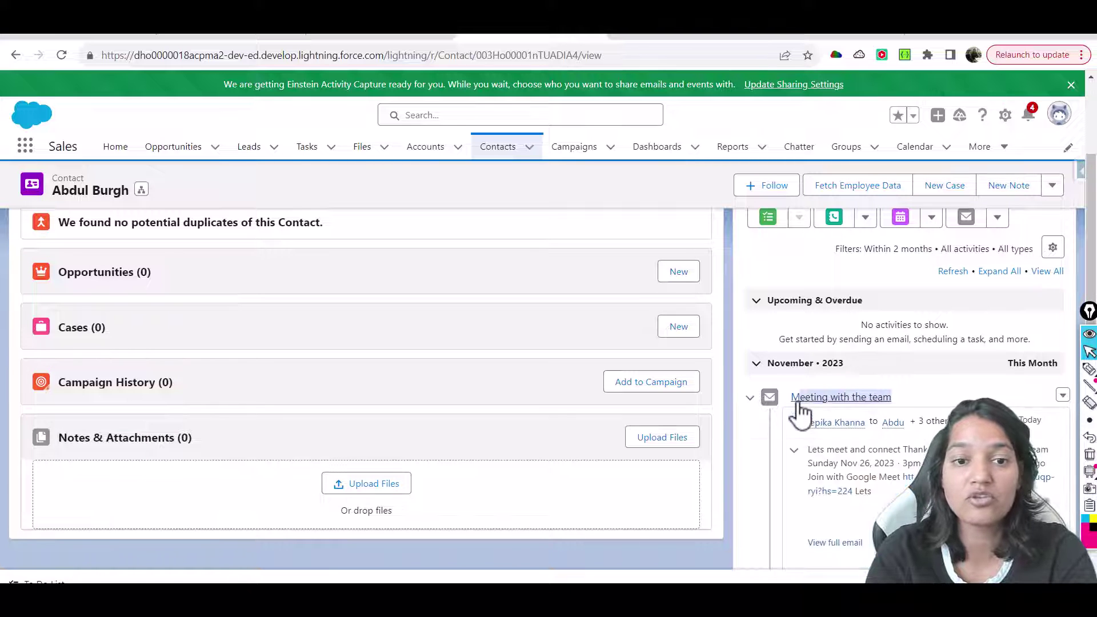
click(498, 150)
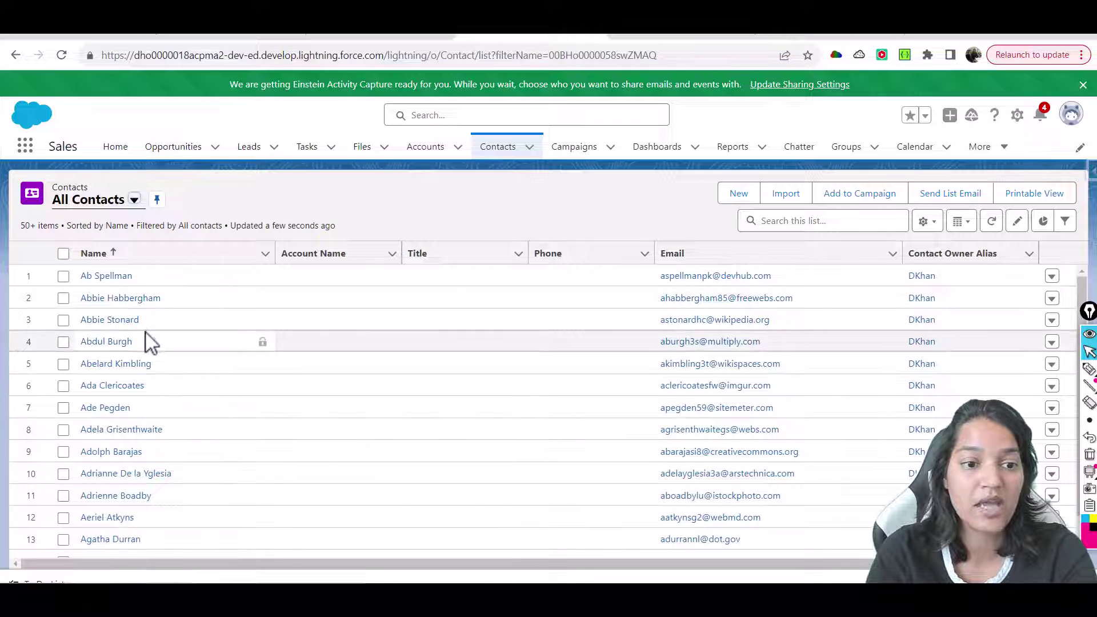
- Leave Google Calendar and load Gmail at mail.google.com
click(84, 322)
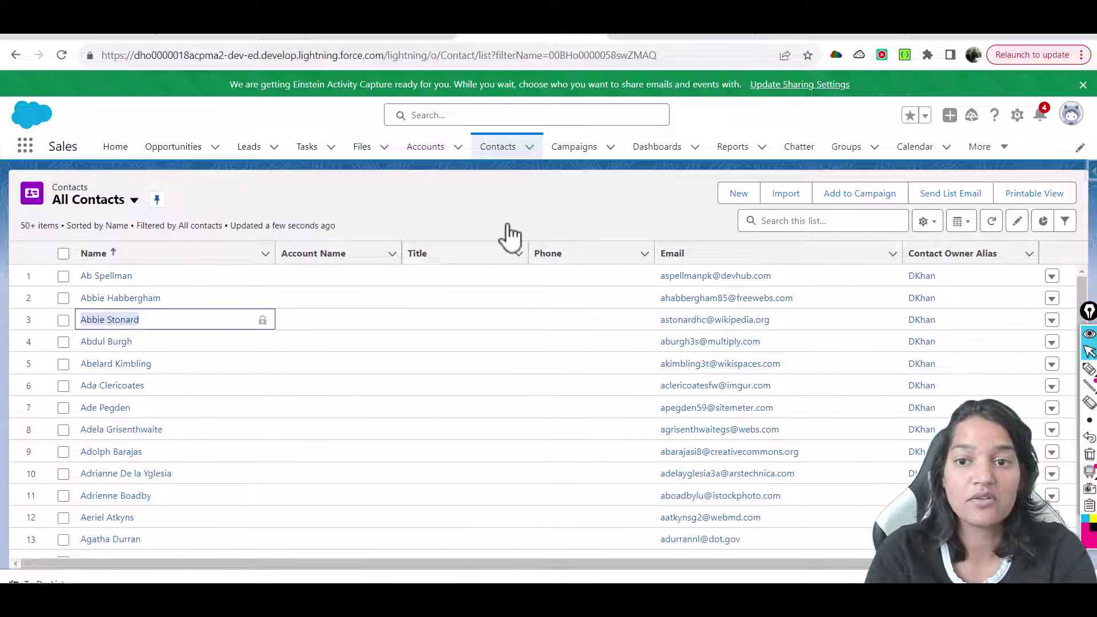
click(857, 29)
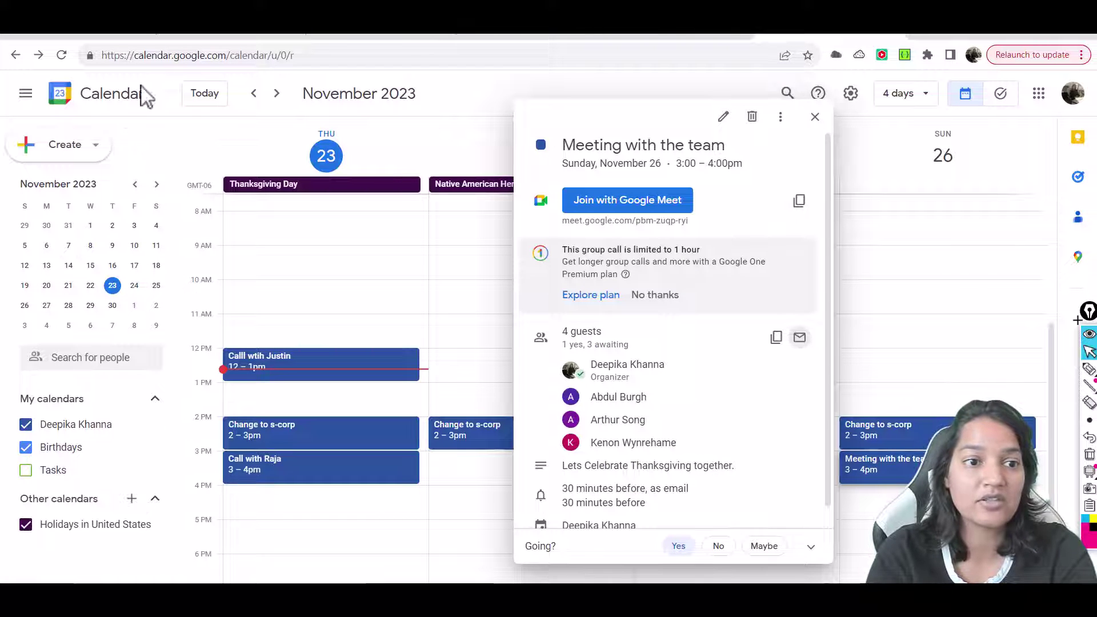
click(50, 154)
click(52, 159)
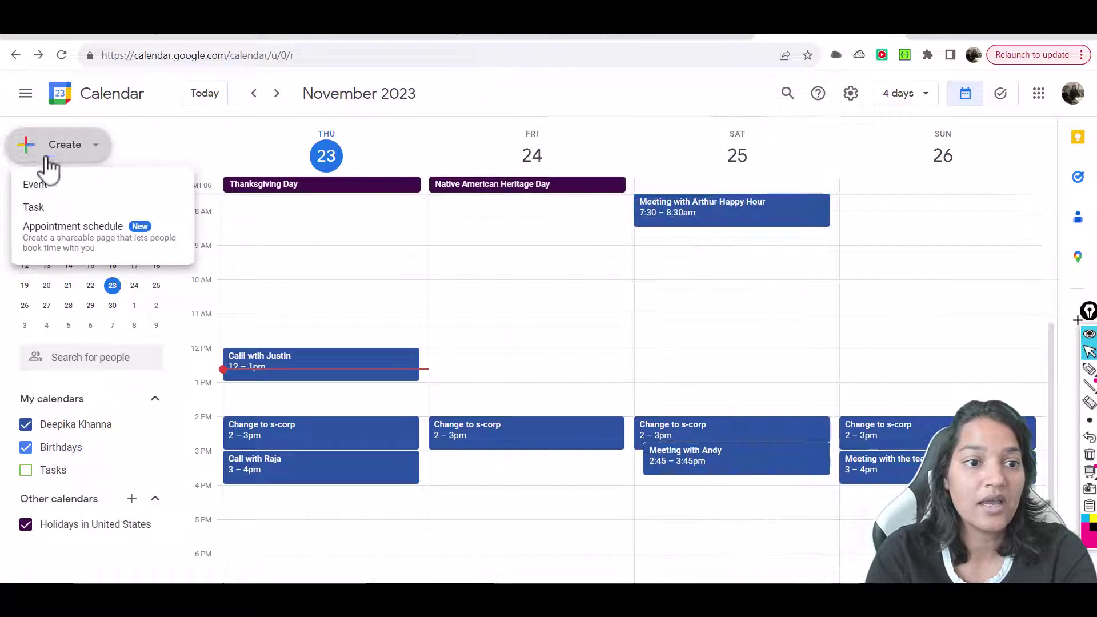
click(26, 94)
click(254, 51)
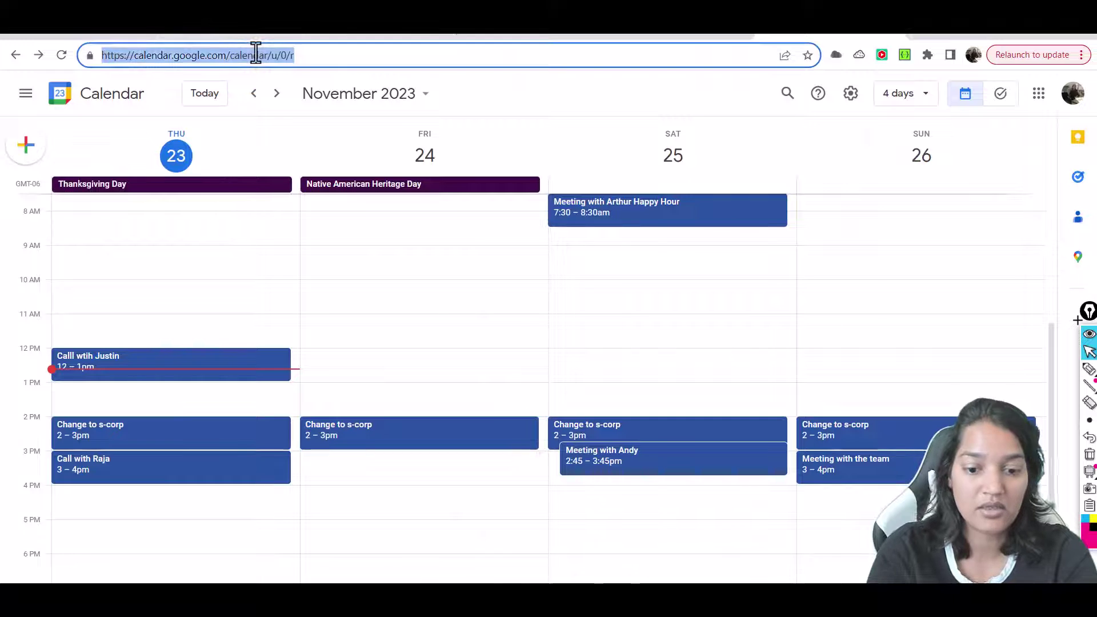
text(mail.google.com)
key(Return)
- Compose a new email addressed to two contacts, the second copied from the Salesforce list
click(129, 149)
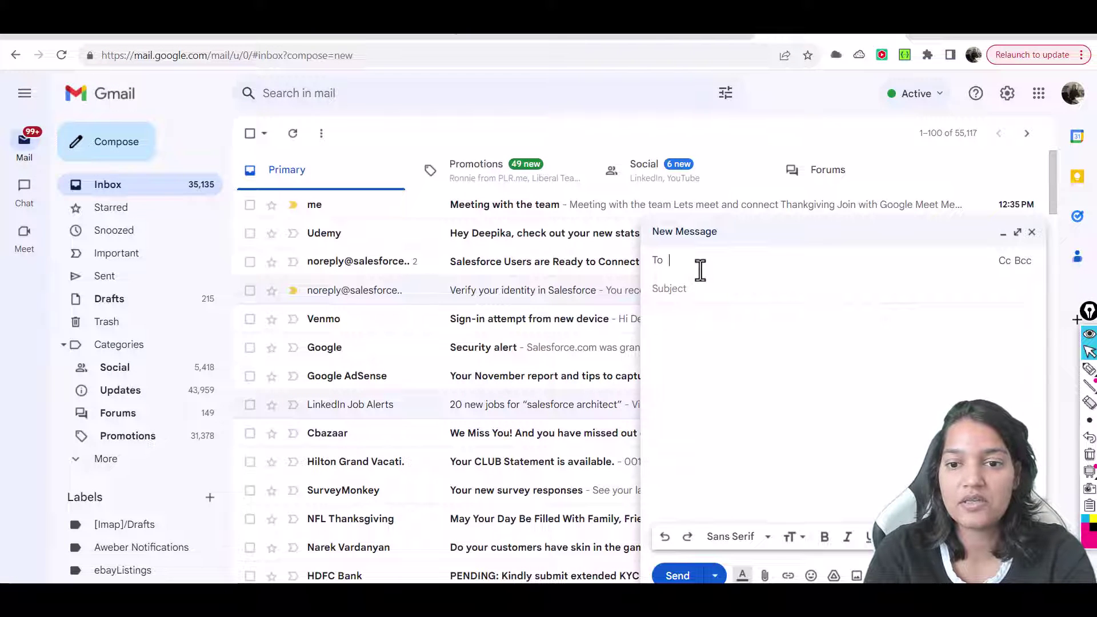
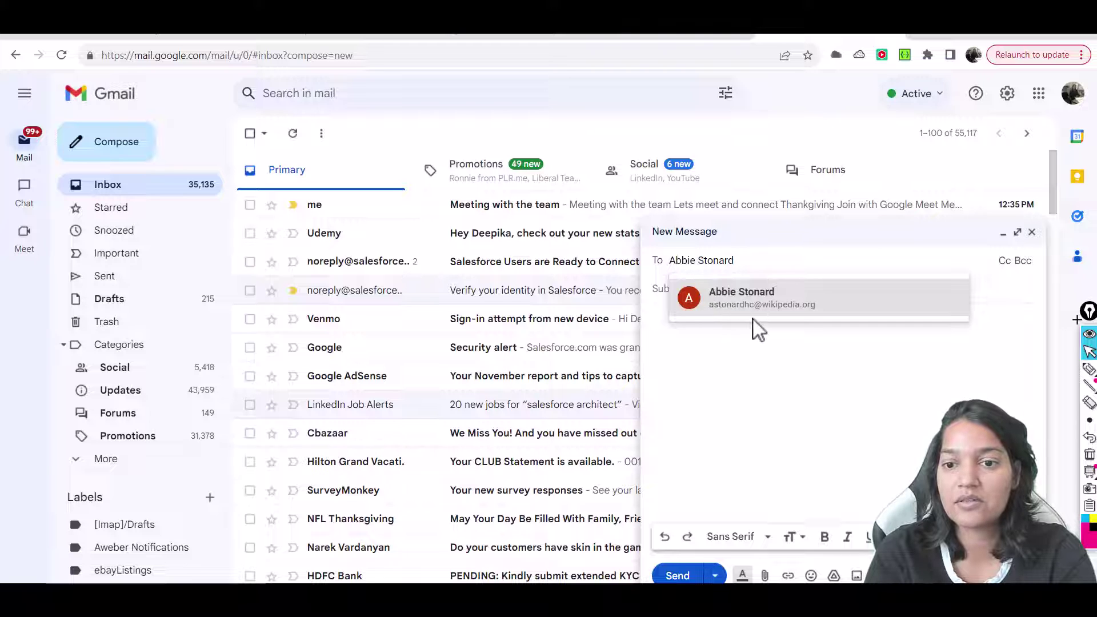
click(743, 317)
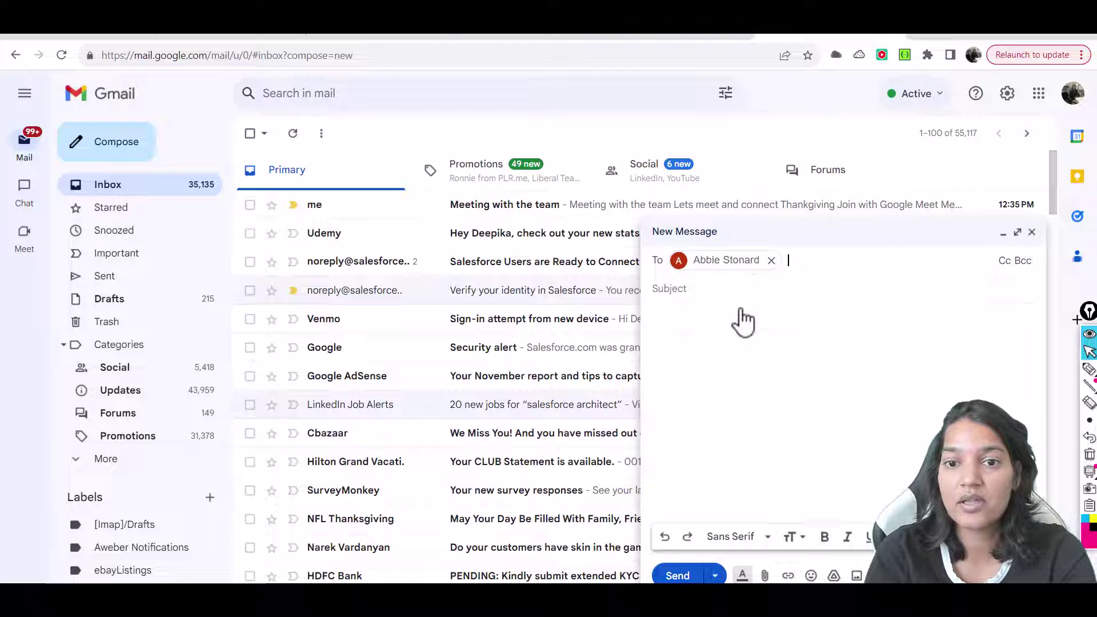
click(506, 35)
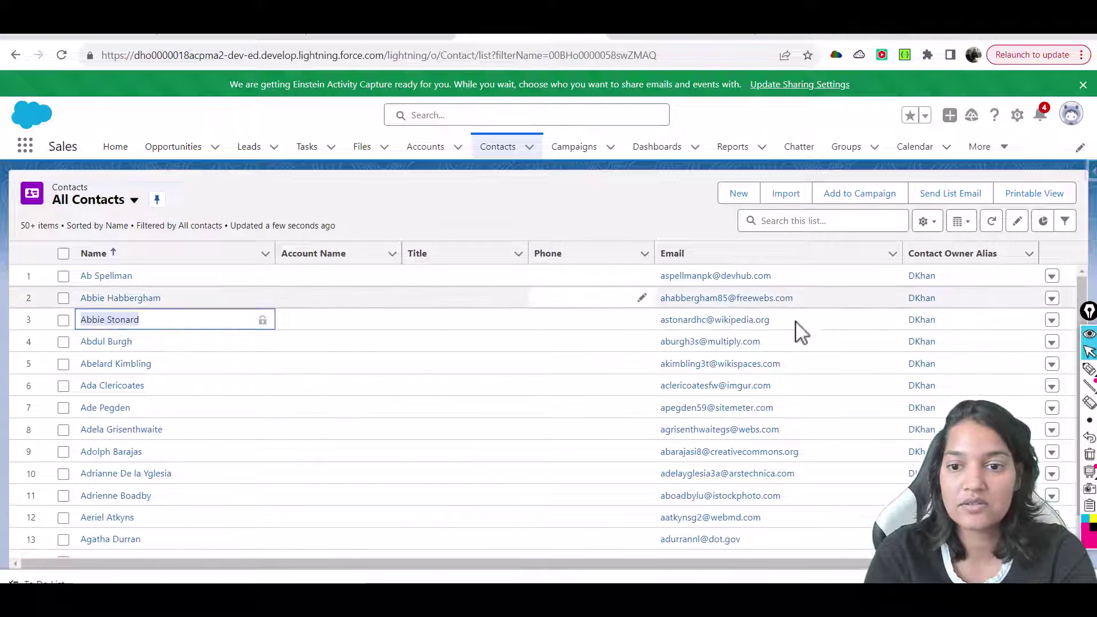
triple_click(741, 324)
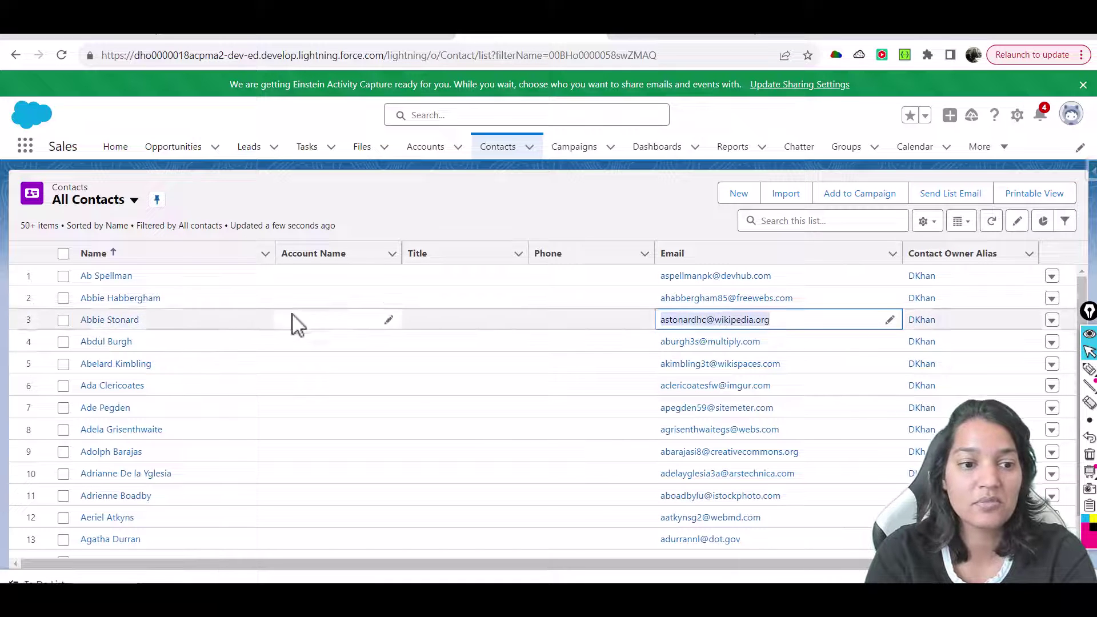
triple_click(82, 365)
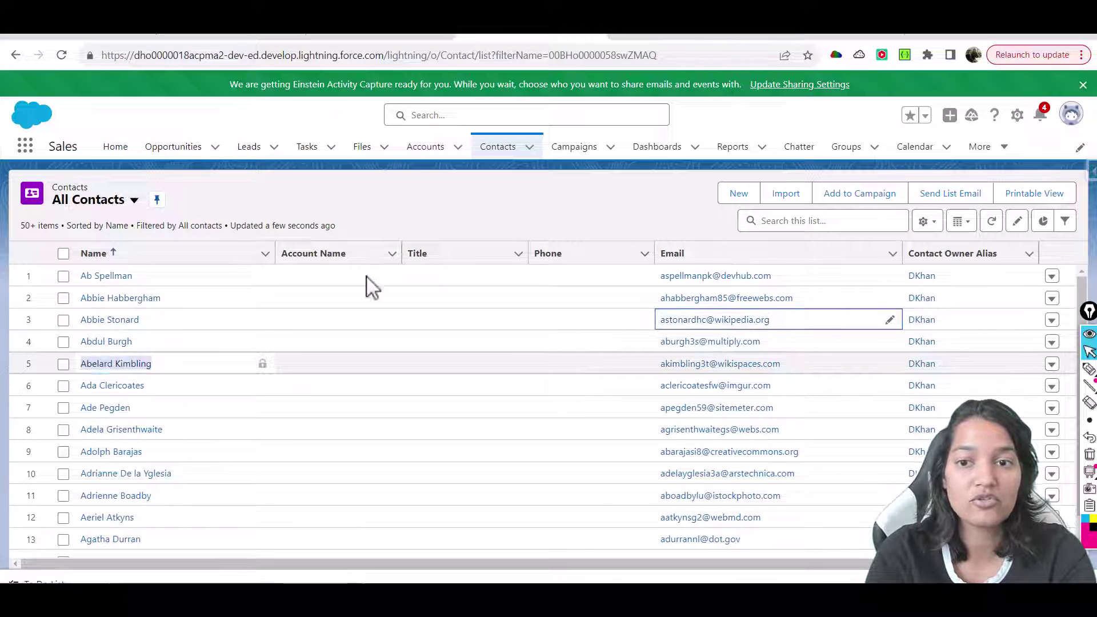
click(818, 43)
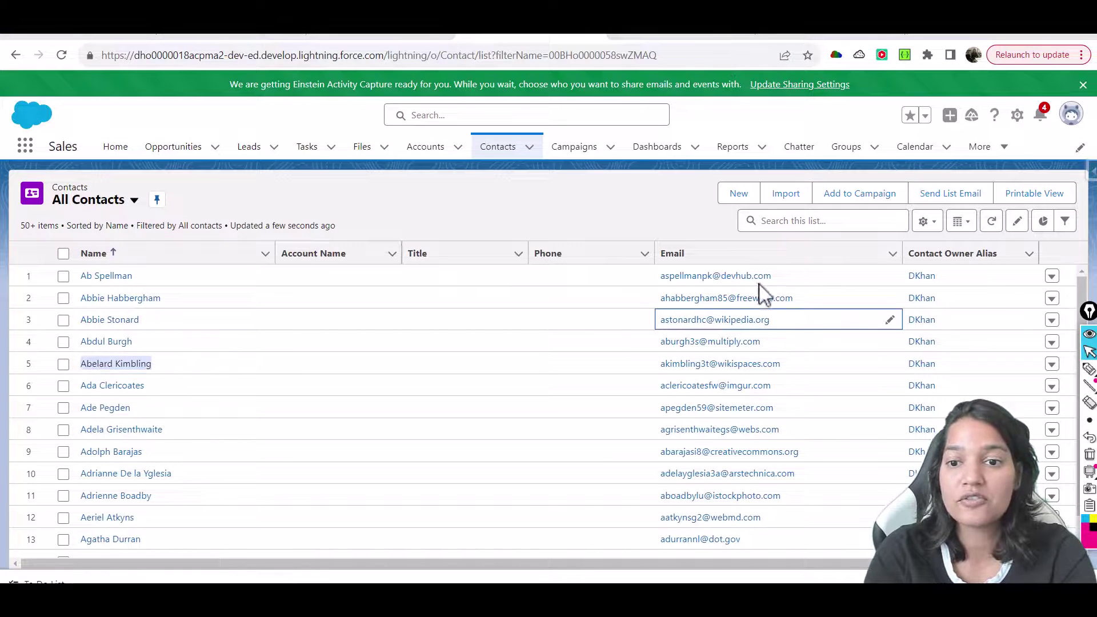
click(823, 41)
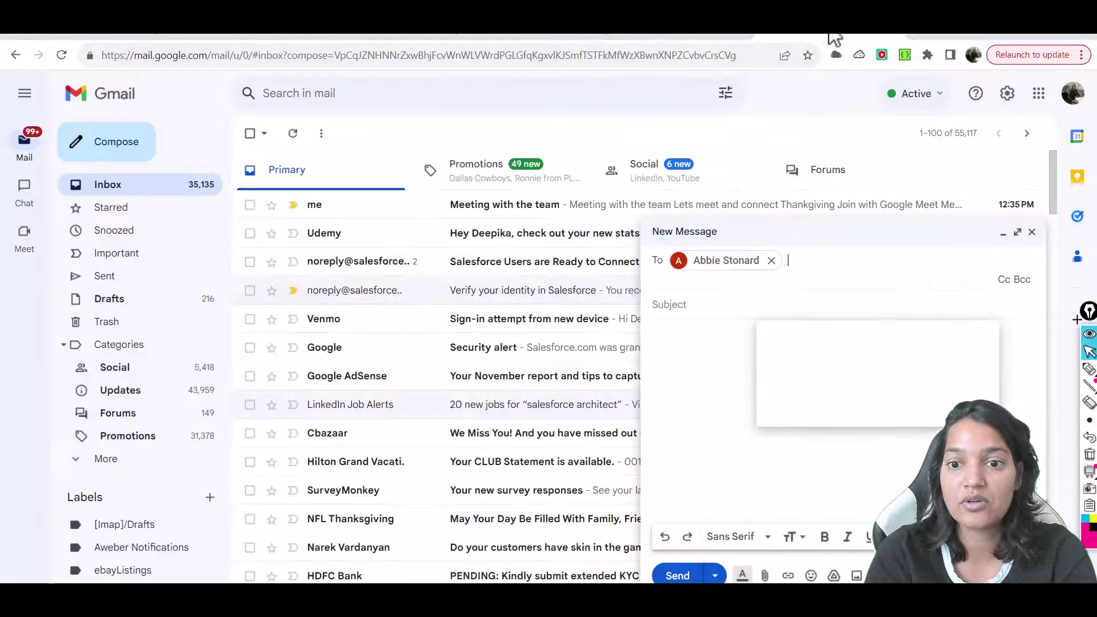
click(809, 261)
click(877, 309)
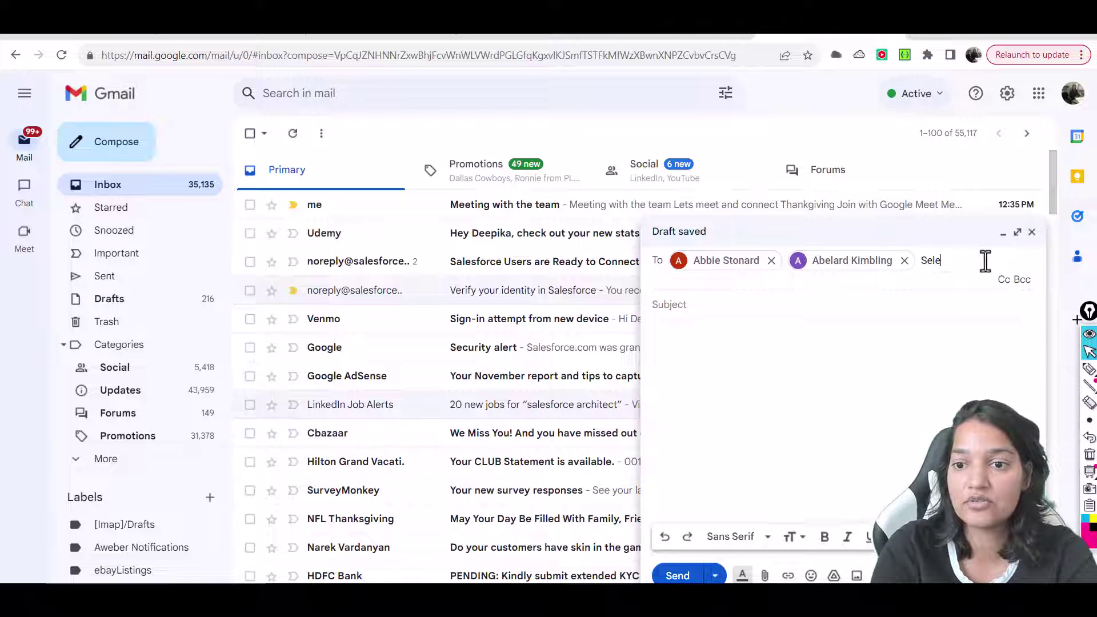
key(BackSpace)
key(BackSpace)
key(BackSpace)
key(BackSpace)
- Enter subject and body 'Happy Thanksgiving' and send the email
key(Tab)
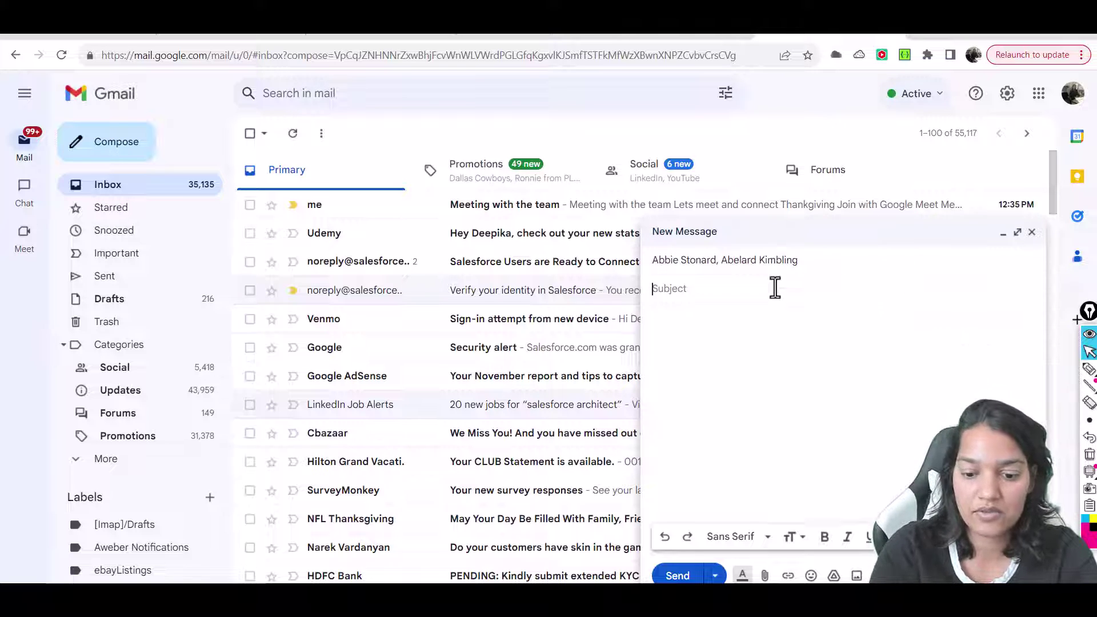
text(Mer)
key(BackSpace)
key(BackSpace)
key(BackSpace)
text(Happy Thanksgiving)
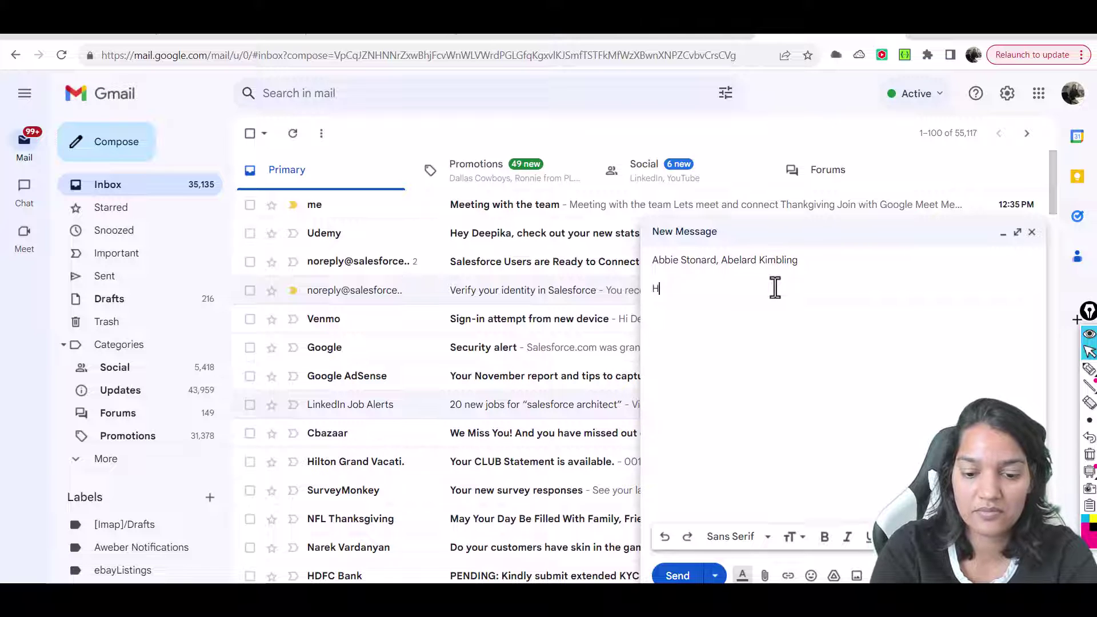
click(751, 335)
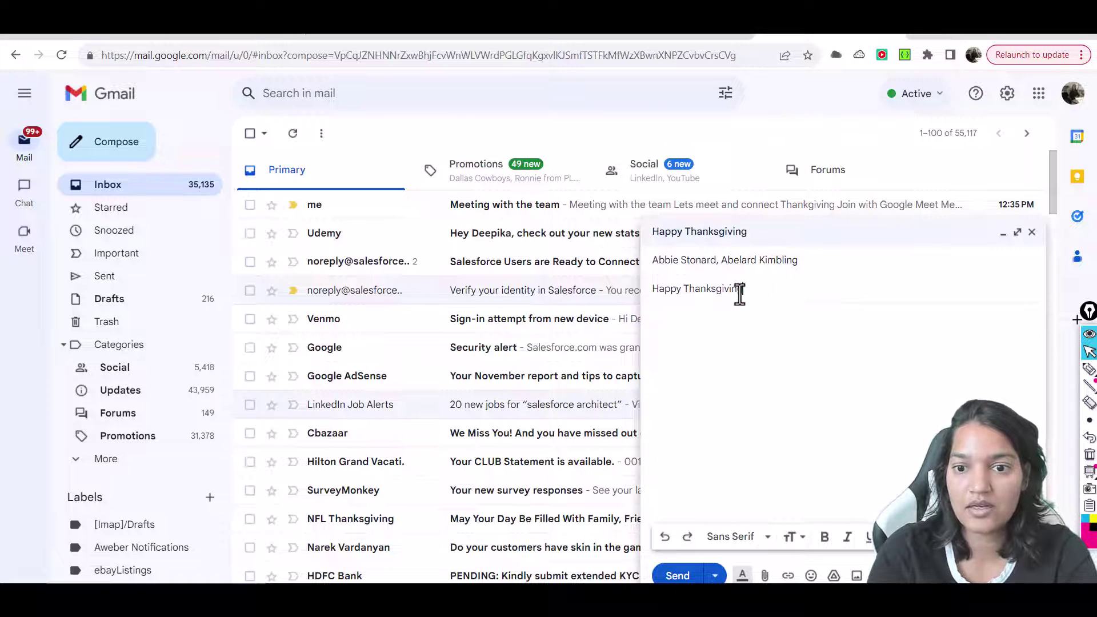
triple_click(739, 291)
click(724, 327)
text(Happy Thanksgiving)
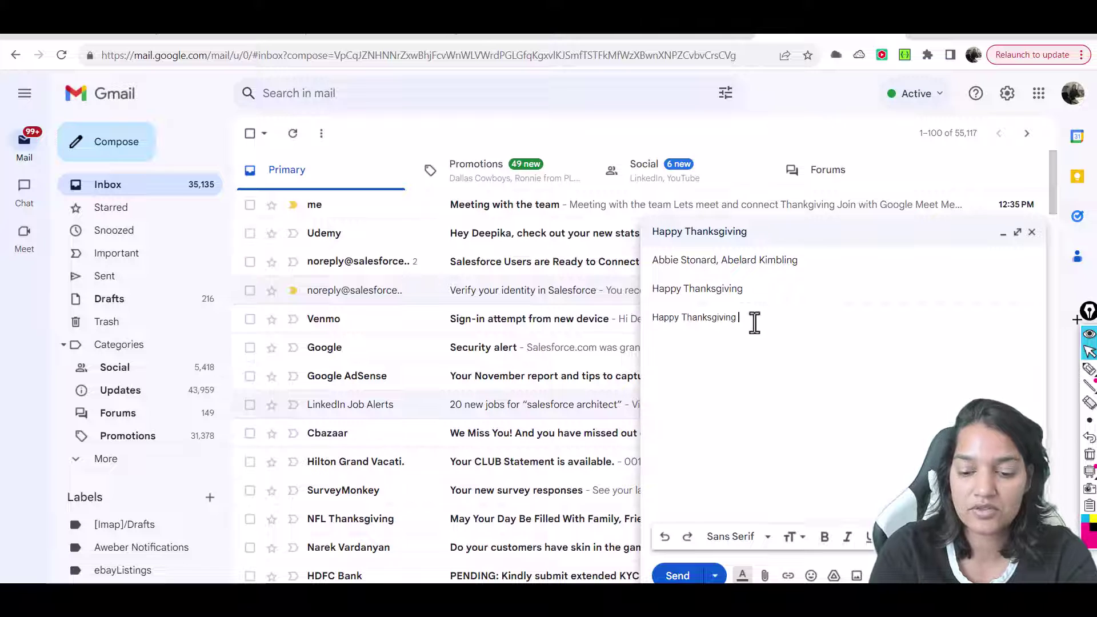
text( t)
key(Tab)
click(678, 576)
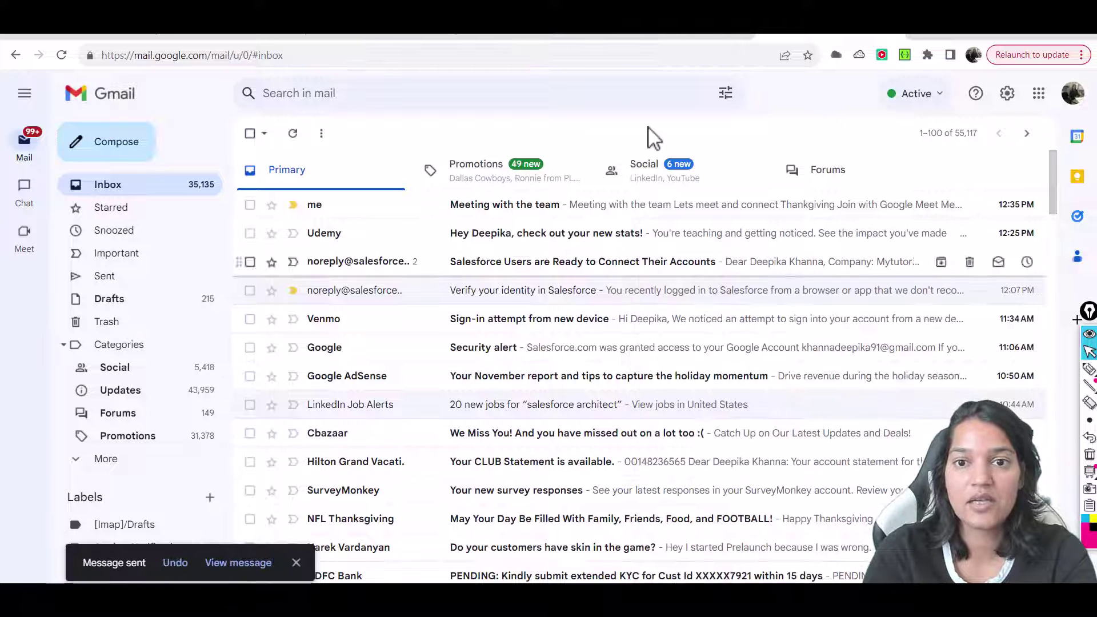
- Open the first emailed contact's Salesforce record and expand the synced Happy Thanksgiving email
click(516, 39)
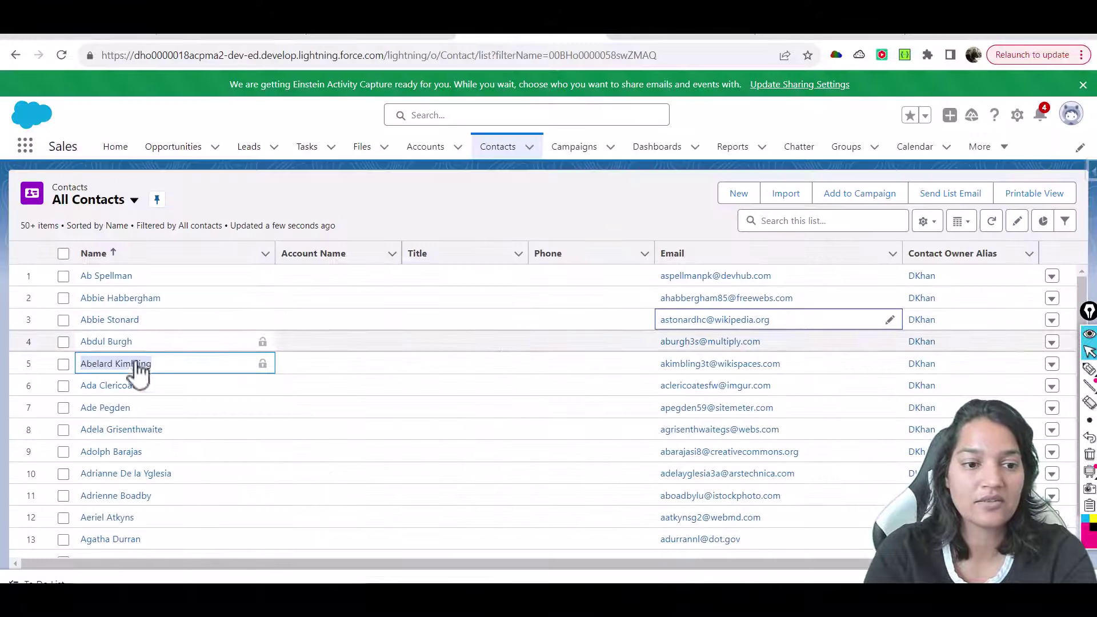
click(121, 321)
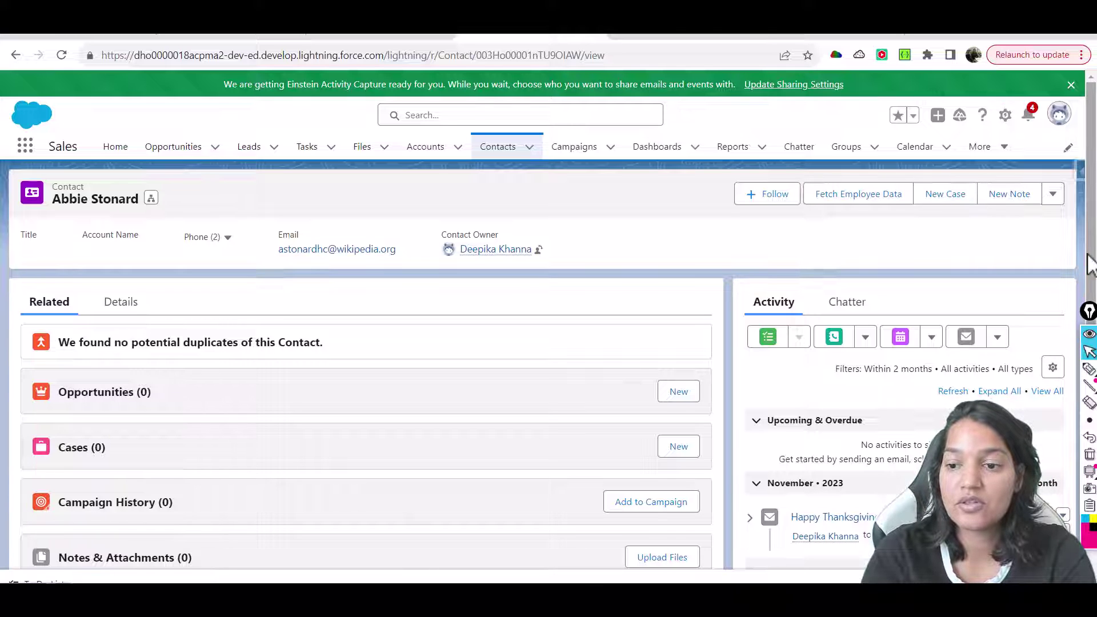
scroll(1075, 337, down, 2)
click(750, 429)
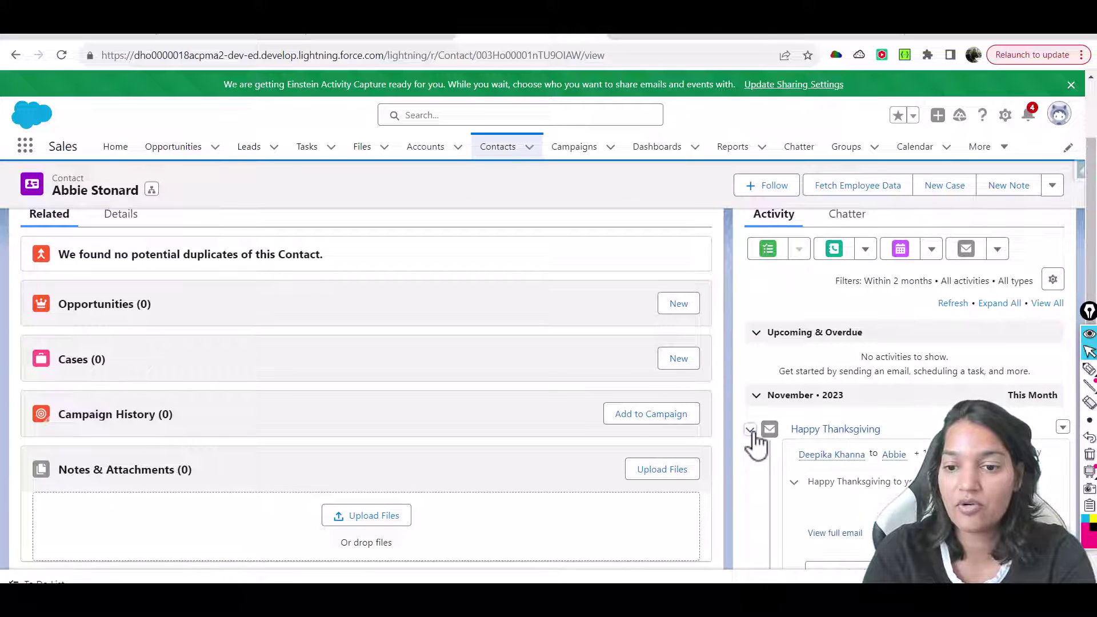